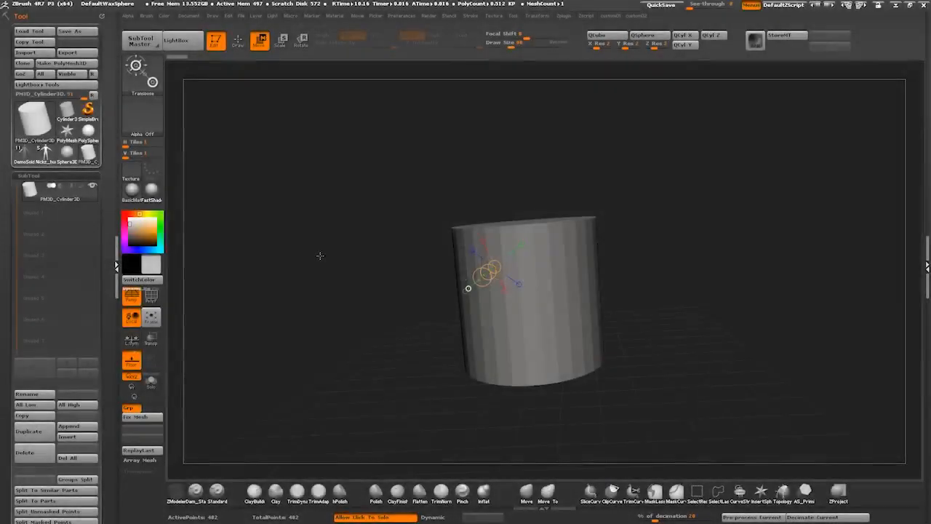
Practise drawing Move transpose lines from different points on the cylinder's side out into empty space in both directions.
mouse_move(318, 255)
mouse_down()
mouse_move(307, 265)
mouse_move(349, 249)
mouse_move(335, 251)
mouse_up()
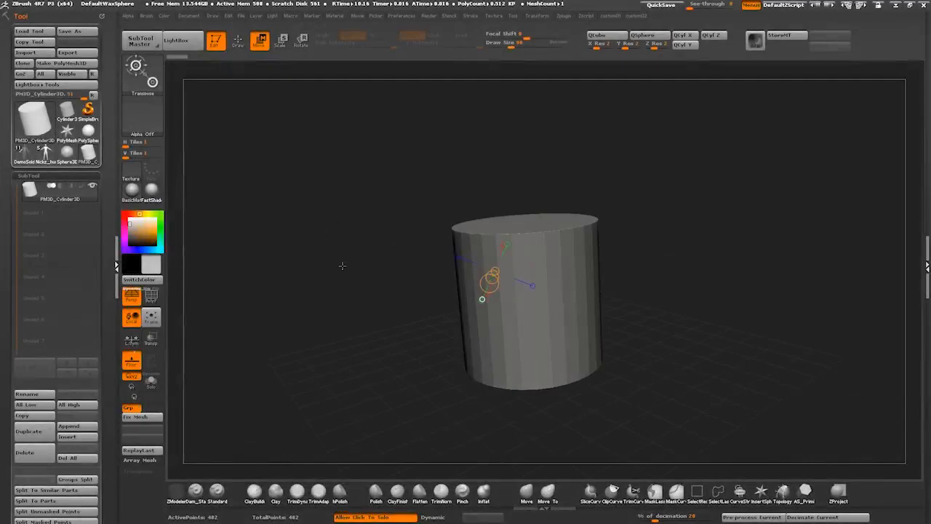
drag(519, 347, 420, 145)
drag(563, 320, 417, 194)
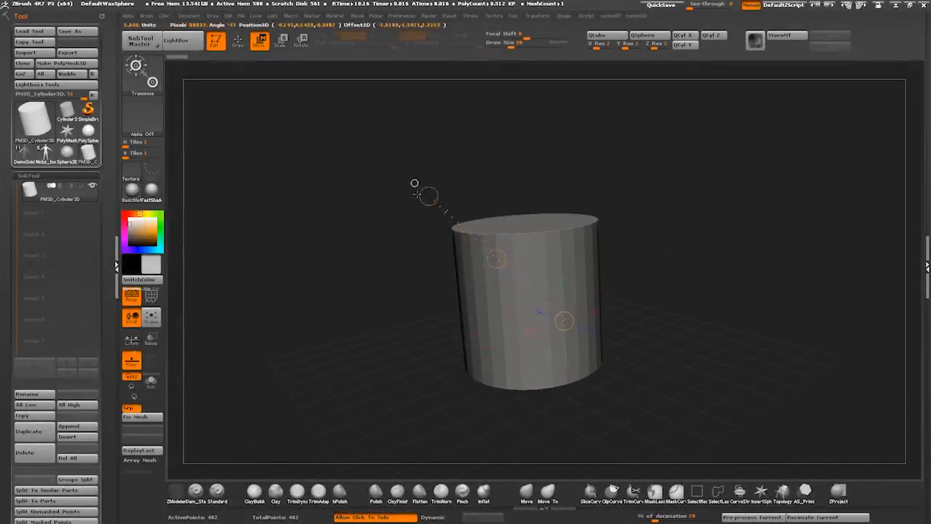
drag(560, 252, 309, 148)
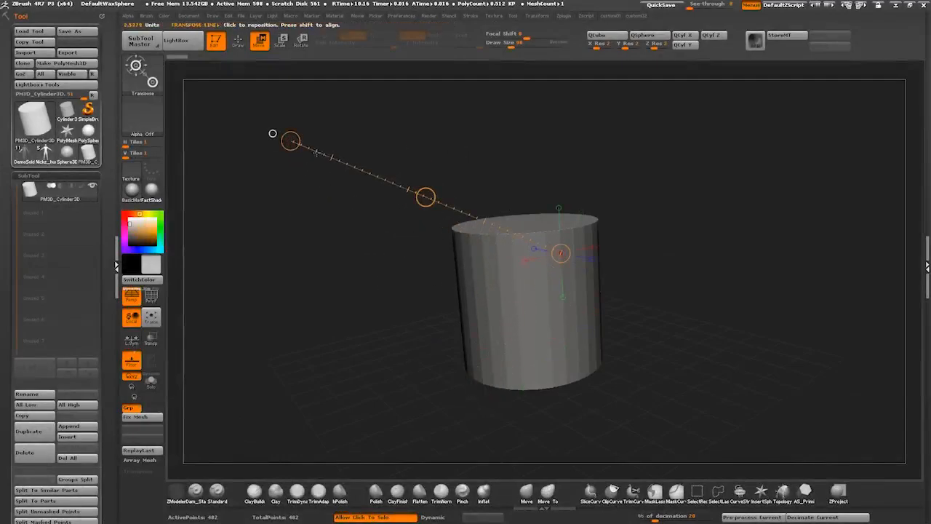
mouse_move(535, 335)
mouse_down()
mouse_move(597, 297)
mouse_move(709, 276)
mouse_up()
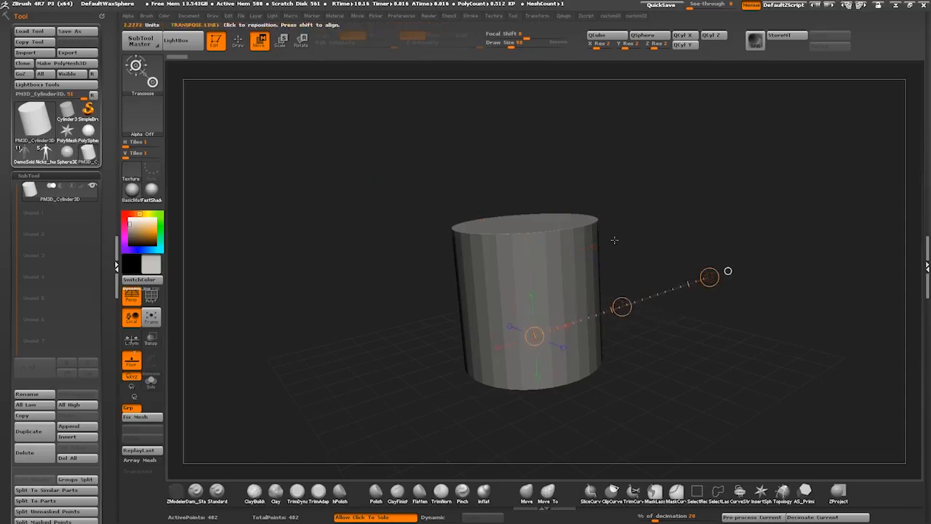
drag(575, 272, 247, 200)
drag(550, 334, 758, 371)
drag(528, 255, 338, 245)
drag(481, 233, 721, 294)
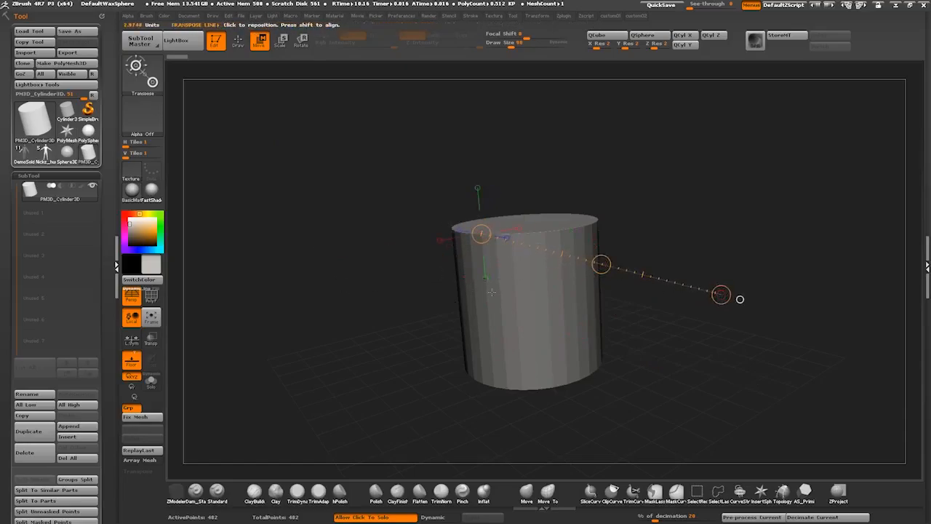
drag(533, 313, 307, 213)
drag(529, 245, 740, 285)
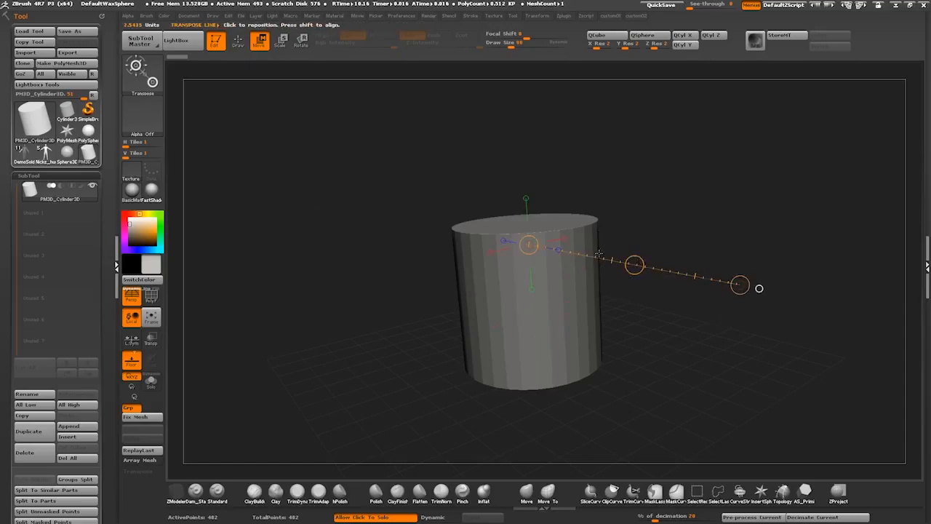
Draw transpose lines over the cylinder's side and top cap from low, elevated and tilted viewing angles.
mouse_move(398, 275)
mouse_down()
mouse_move(391, 301)
mouse_move(377, 311)
mouse_move(392, 280)
mouse_up()
drag(566, 368, 468, 246)
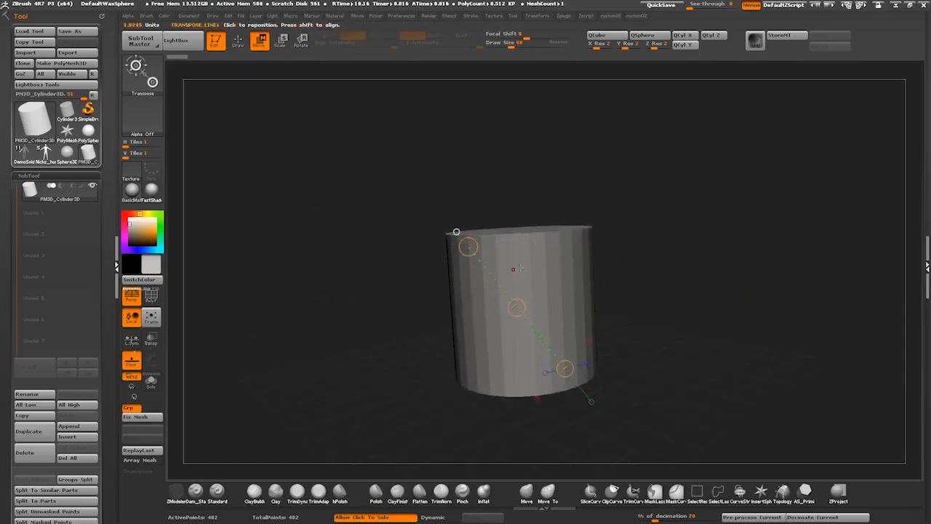
drag(379, 255, 369, 270)
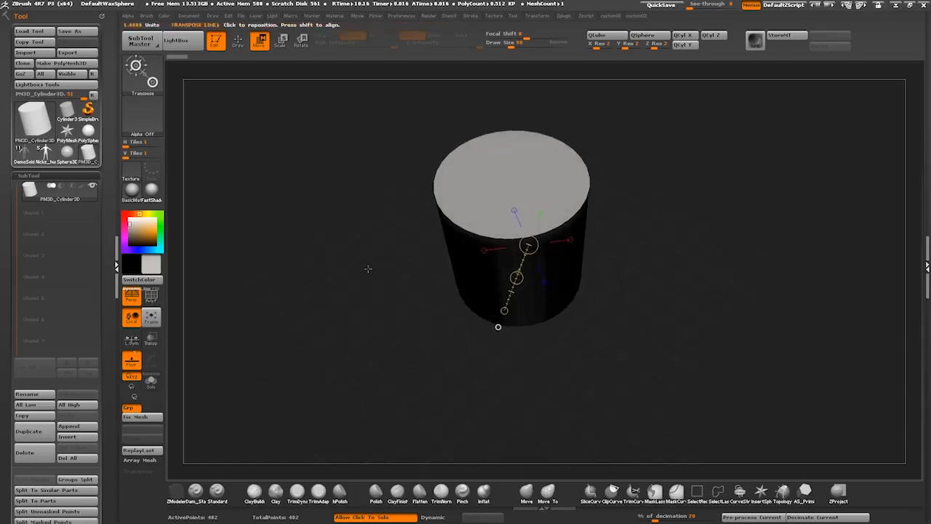
drag(465, 290, 412, 370)
drag(580, 129, 550, 276)
drag(482, 297, 441, 326)
mouse_move(397, 225)
mouse_down()
mouse_move(440, 270)
mouse_move(427, 278)
mouse_up()
drag(504, 161, 446, 248)
mouse_move(556, 235)
mouse_down()
mouse_move(546, 256)
mouse_move(474, 219)
mouse_move(462, 160)
mouse_up()
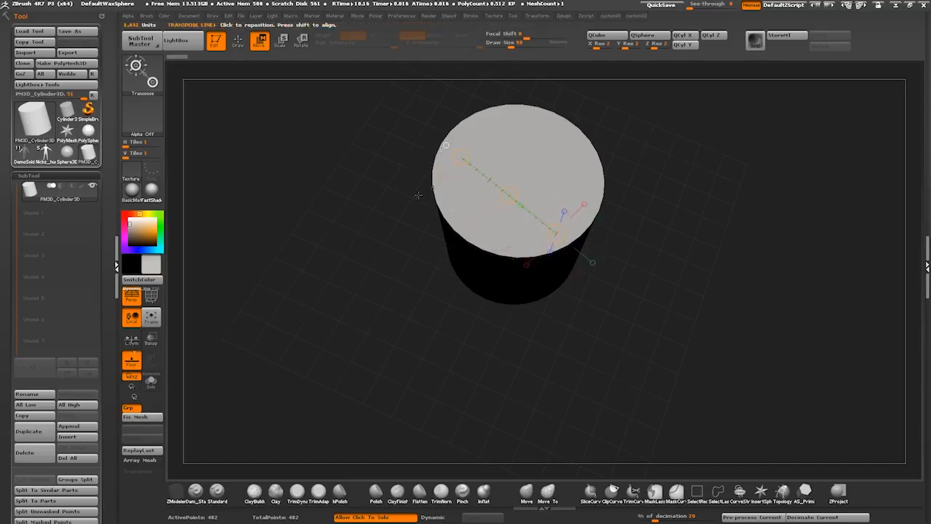
drag(398, 237, 430, 218)
drag(472, 293, 437, 333)
drag(519, 355, 560, 412)
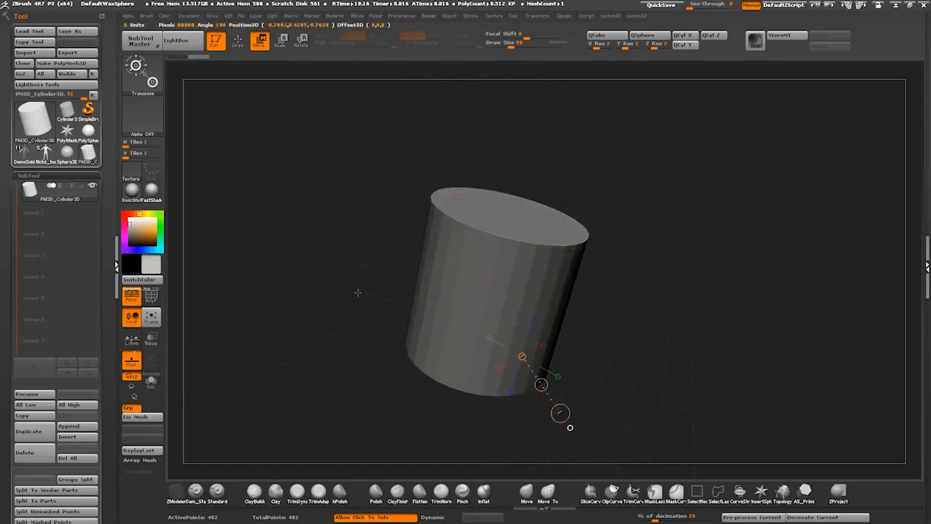
drag(360, 293, 369, 302)
drag(569, 348, 503, 339)
drag(399, 266, 441, 285)
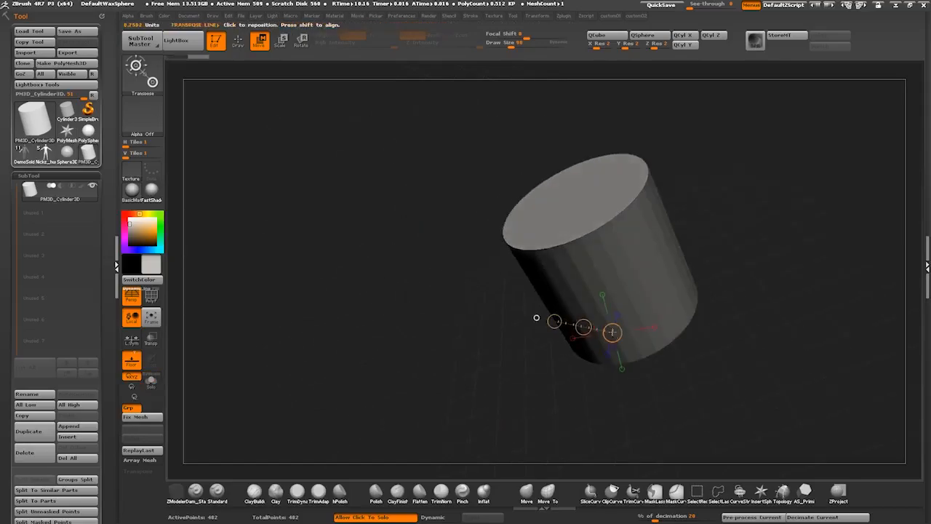
drag(619, 334, 585, 204)
Draw transpose lines outward from the cylinder's face in a straight side view with perspective on.
drag(451, 187, 415, 289)
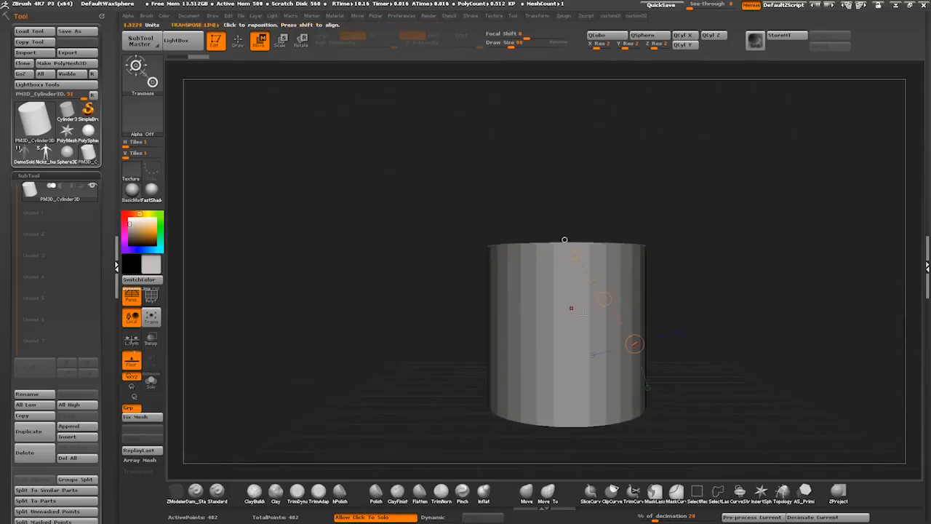
drag(572, 321, 349, 321)
drag(552, 295, 355, 212)
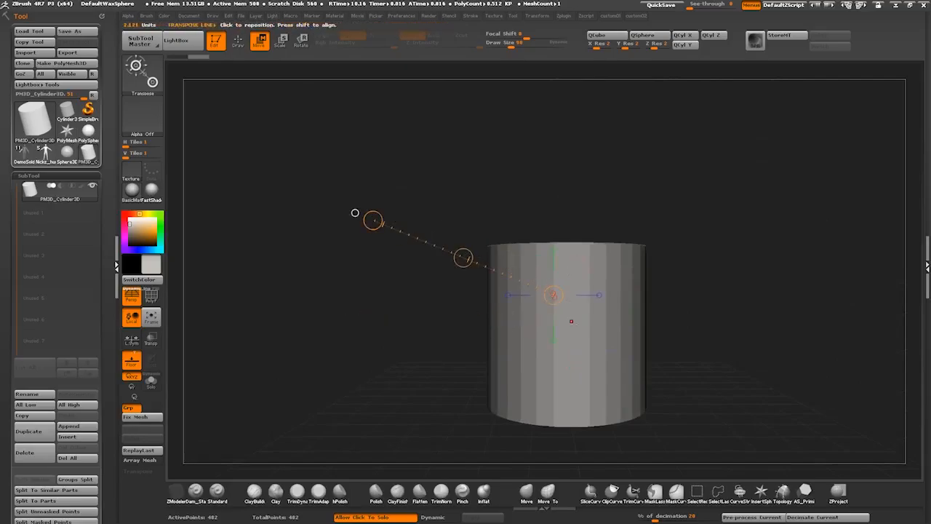
drag(593, 361, 382, 360)
drag(555, 309, 375, 234)
drag(553, 394, 784, 388)
mouse_move(353, 269)
mouse_down()
mouse_move(378, 376)
mouse_move(357, 264)
mouse_up()
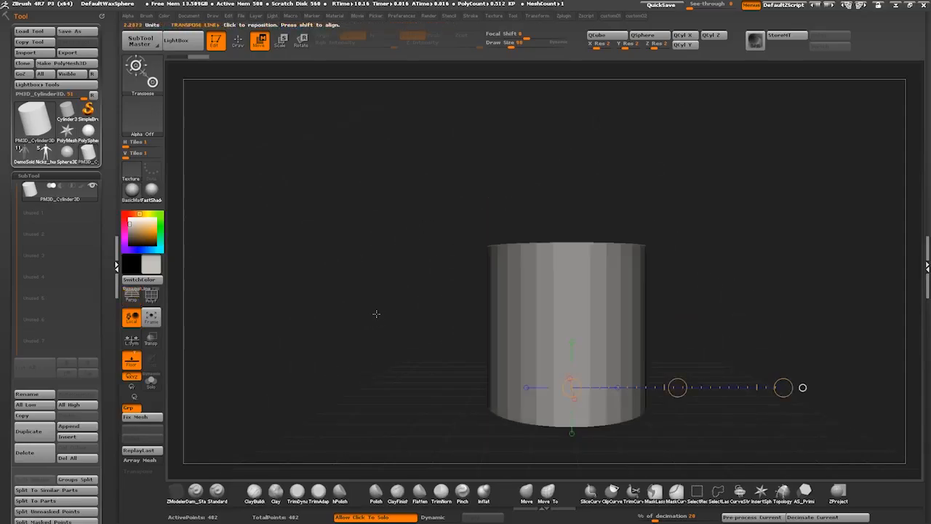
Turn off perspective and draw straight, axis-aligned transpose lines on the cylinder in snapped top and side views.
key(p)
shift+drag(598, 302, 247, 303)
shift+drag(314, 243, 358, 314)
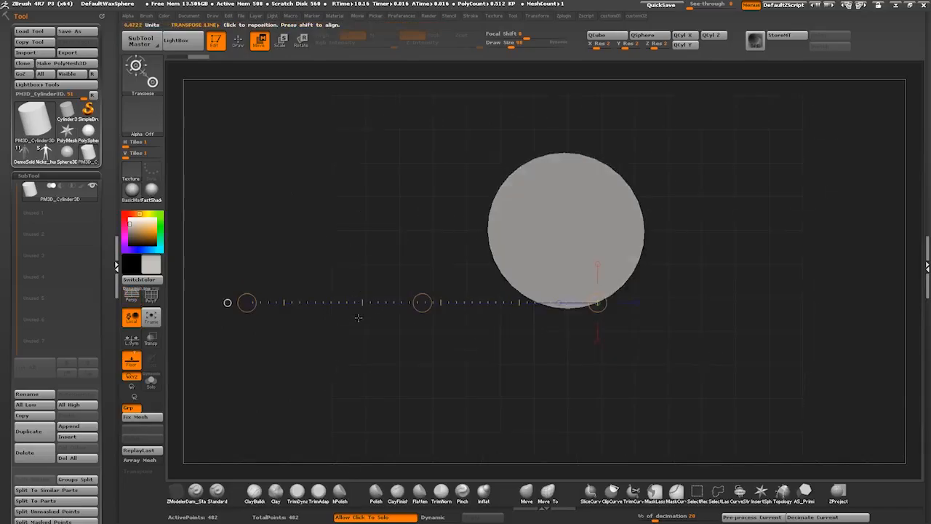
shift+drag(565, 231, 564, 439)
drag(531, 255, 315, 345)
drag(577, 242, 575, 88)
drag(537, 204, 332, 216)
drag(440, 352, 474, 308)
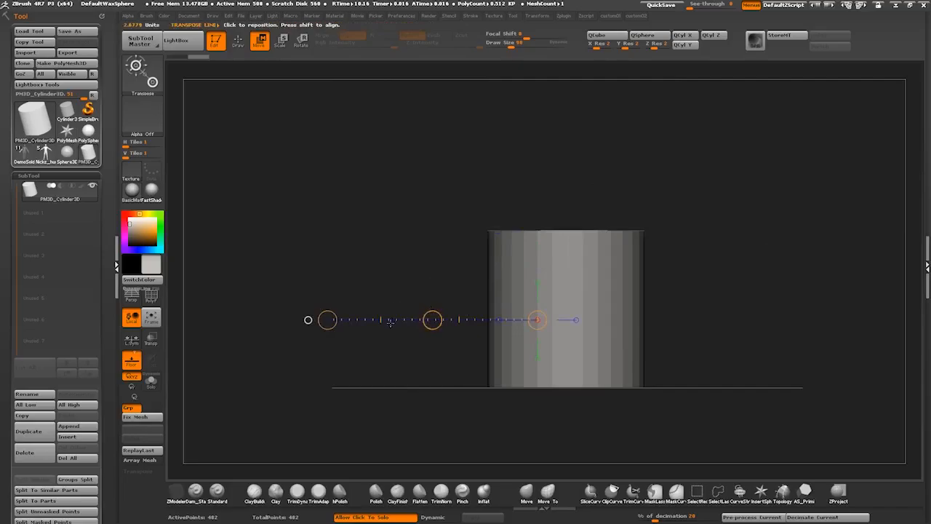
Reposition the existing transpose line by shifting the whole line and moving its end points around the cylinder.
drag(433, 331, 463, 293)
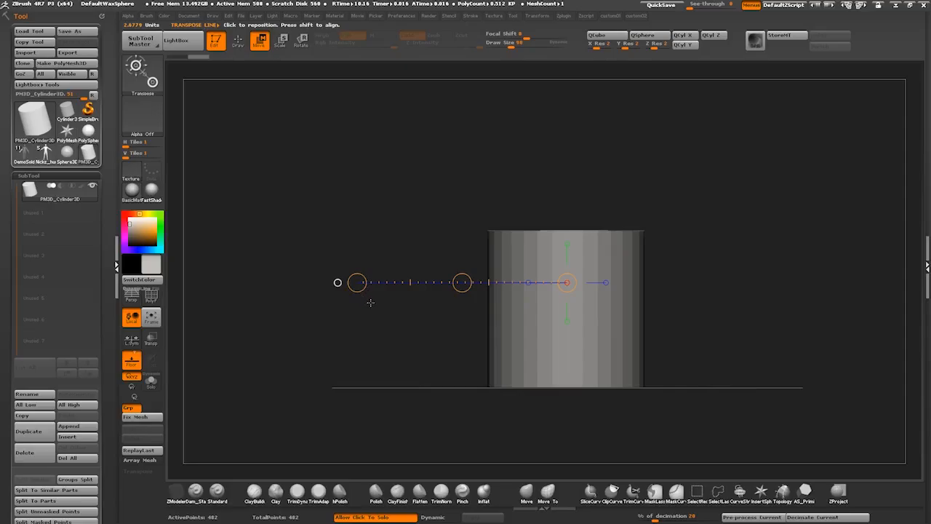
drag(386, 335, 408, 392)
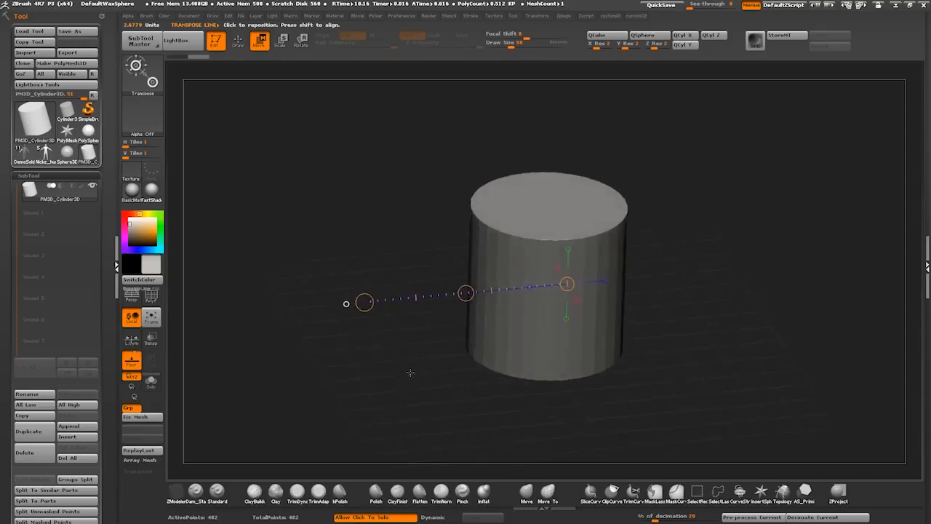
mouse_move(404, 357)
mouse_down()
mouse_move(409, 382)
mouse_move(425, 364)
mouse_move(413, 366)
mouse_up()
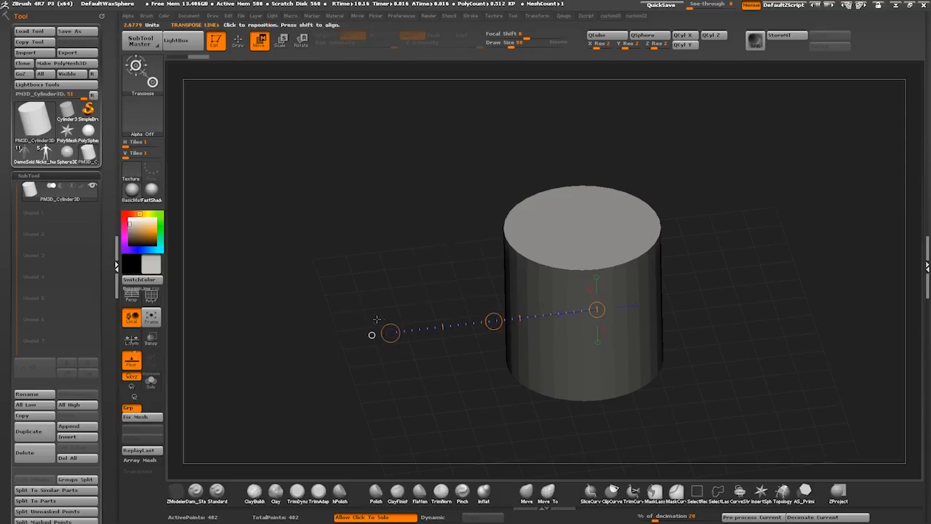
drag(589, 307, 593, 218)
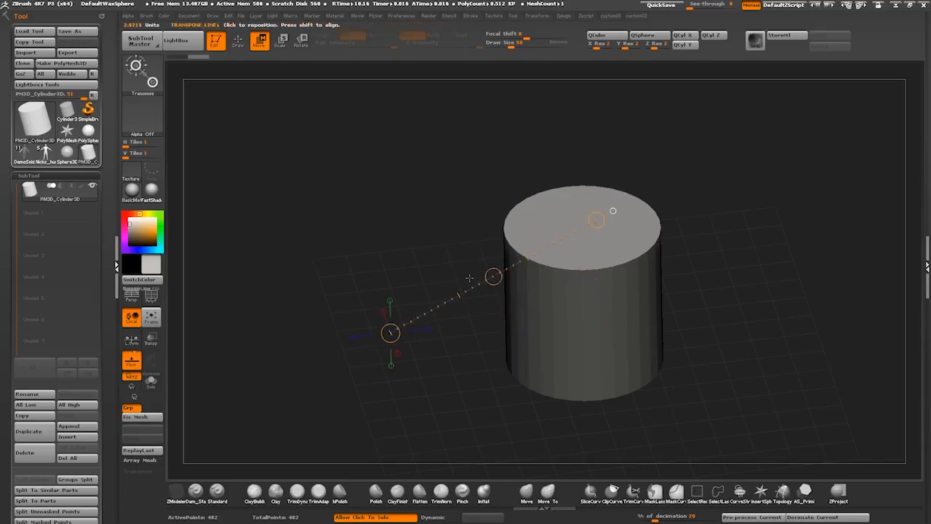
drag(389, 323, 443, 323)
drag(669, 212, 669, 212)
drag(427, 345, 454, 341)
drag(553, 284, 610, 282)
drag(453, 262, 436, 272)
mouse_move(561, 310)
mouse_down()
mouse_move(522, 234)
mouse_move(556, 348)
mouse_move(539, 302)
mouse_move(554, 306)
mouse_move(559, 324)
mouse_move(561, 305)
mouse_up()
drag(414, 252, 436, 287)
Draw a diagonal transpose line across the cylinder in side view and switch Transpose to Rotate mode.
mouse_move(655, 395)
mouse_down()
mouse_move(590, 315)
mouse_move(534, 273)
mouse_move(478, 249)
mouse_move(614, 111)
mouse_move(357, 243)
mouse_move(503, 291)
mouse_move(435, 181)
mouse_move(486, 235)
mouse_up()
drag(418, 282, 410, 253)
click(302, 42)
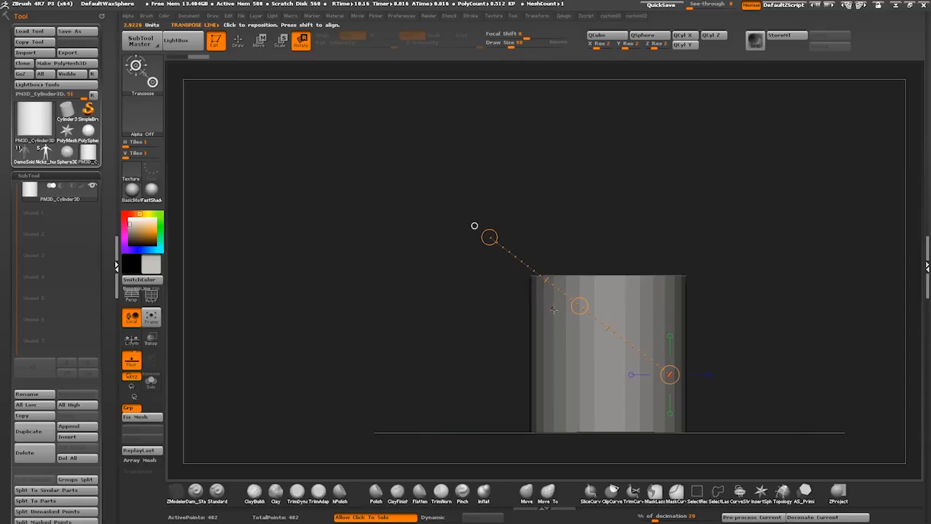
drag(553, 309, 457, 308)
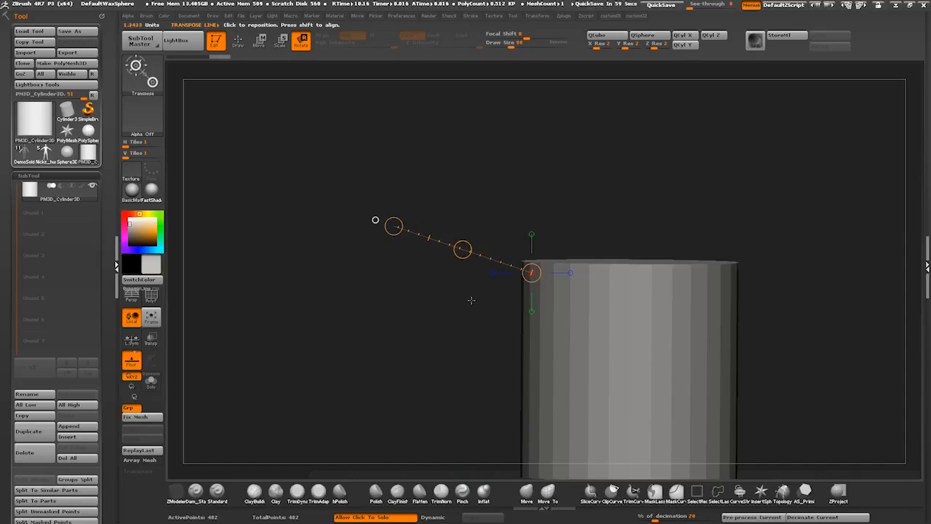
Draw a Rotate transpose line from the cylinder's side into empty space and rotate the cylinder about the line's ends.
drag(393, 278, 387, 331)
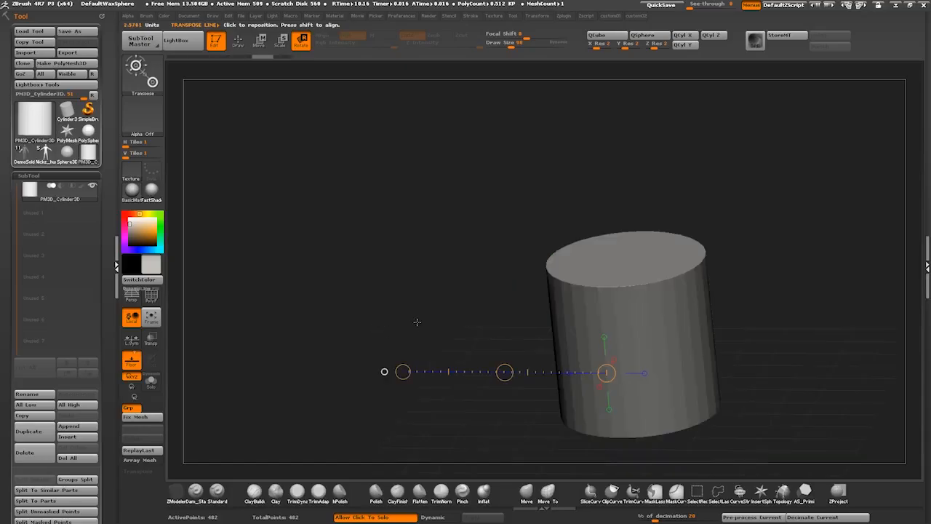
drag(636, 351, 390, 330)
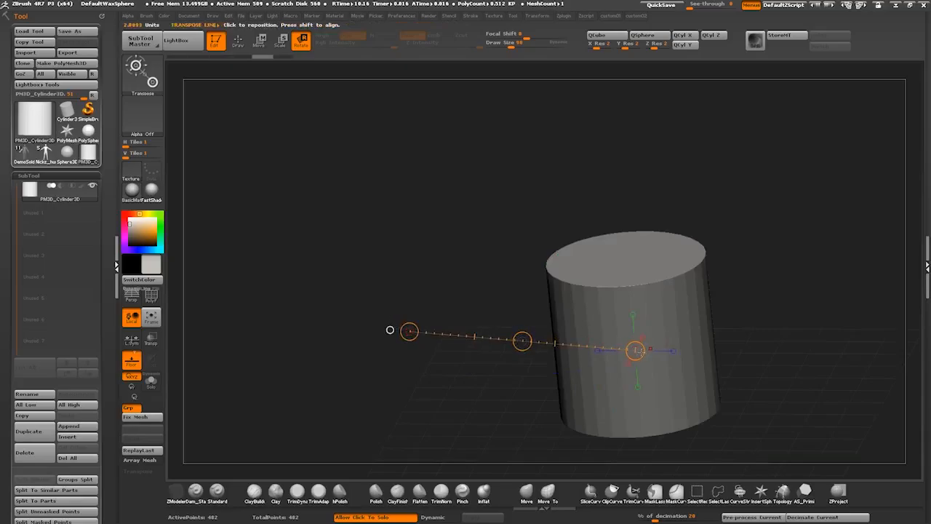
drag(390, 329, 654, 352)
drag(409, 331, 390, 330)
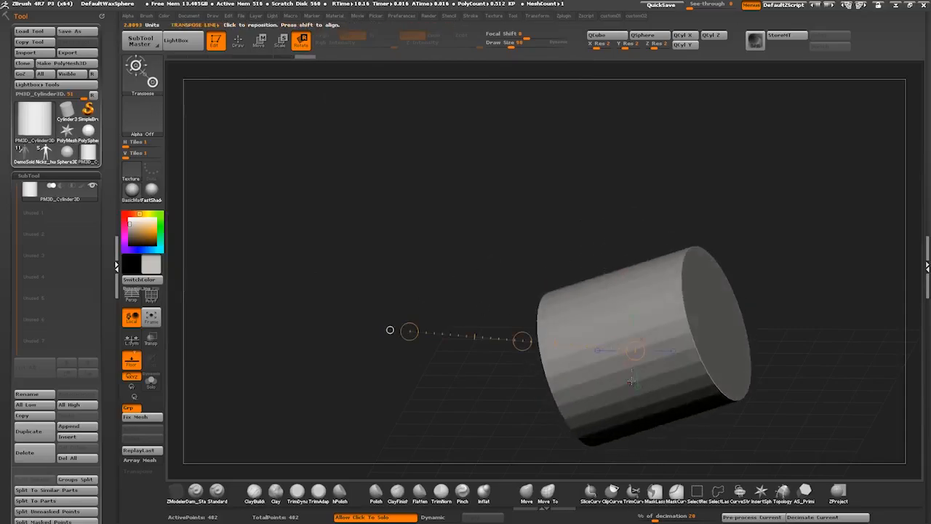
drag(635, 350, 542, 162)
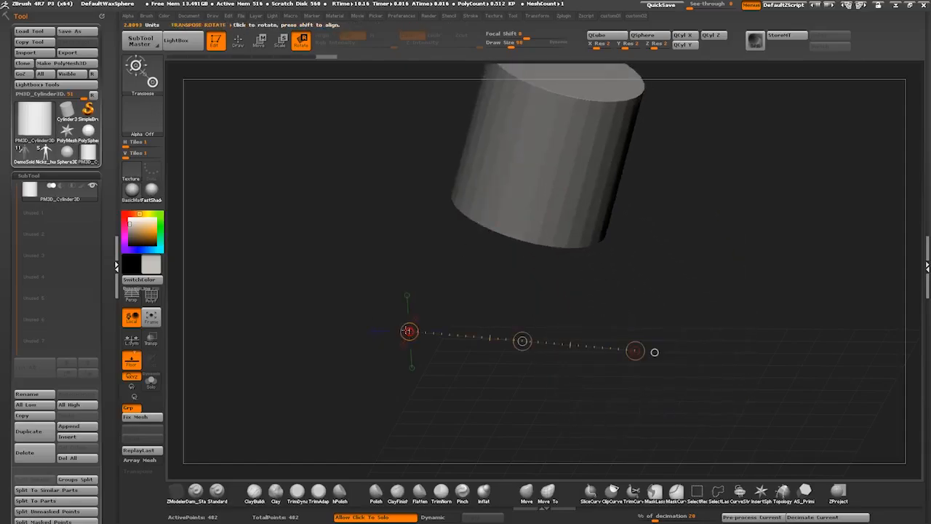
Draw a new horizontal transpose line through the tilted cylinder in side view and rotate the cylinder with it.
drag(342, 312, 372, 367)
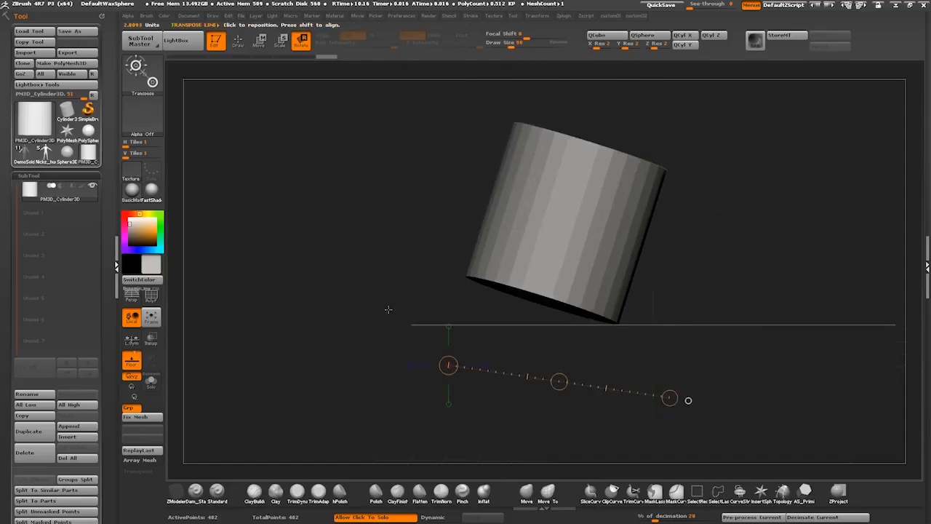
alt+drag(374, 309, 379, 345)
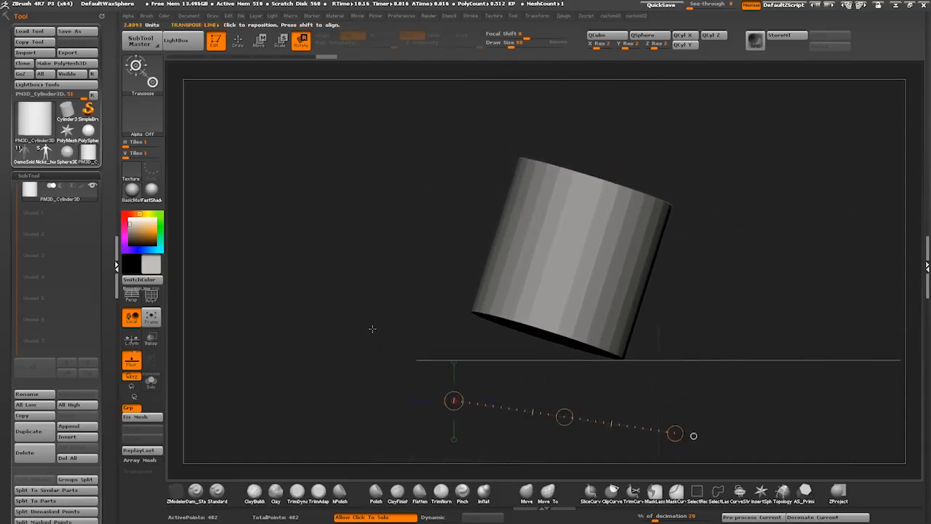
drag(635, 264, 336, 263)
drag(407, 277, 483, 238)
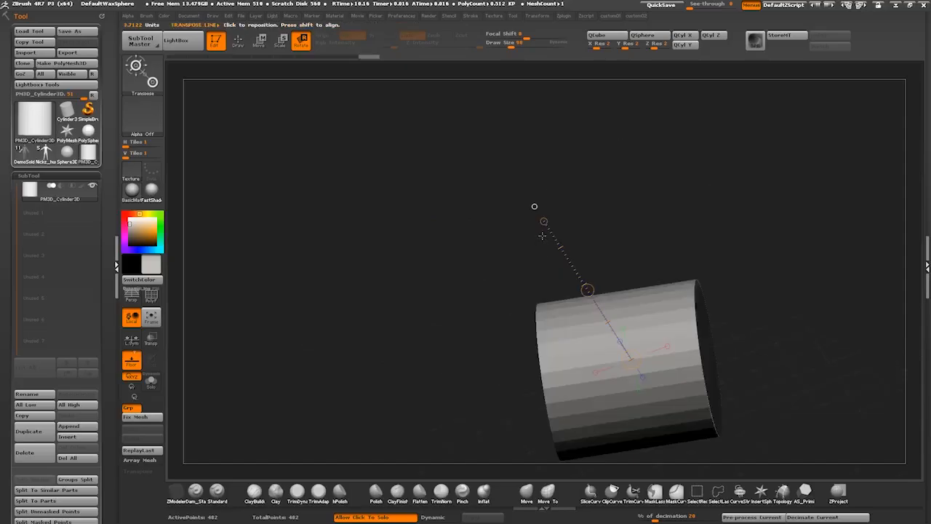
drag(587, 290, 341, 240)
Draw further long transpose lines out from the cylinder and use them to rotate it to another tilt.
drag(539, 255, 295, 239)
drag(556, 282, 208, 335)
mouse_move(407, 373)
alt+mouse_down()
mouse_move(417, 330)
mouse_move(417, 358)
alt+mouse_up()
drag(487, 275, 188, 287)
drag(371, 298, 438, 352)
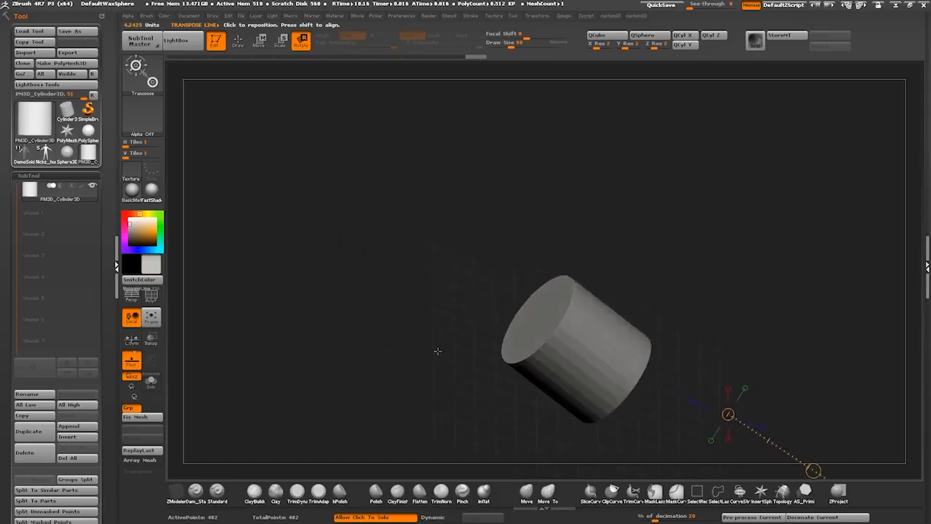
mouse_move(430, 352)
mouse_down()
mouse_move(401, 320)
mouse_move(438, 364)
mouse_up()
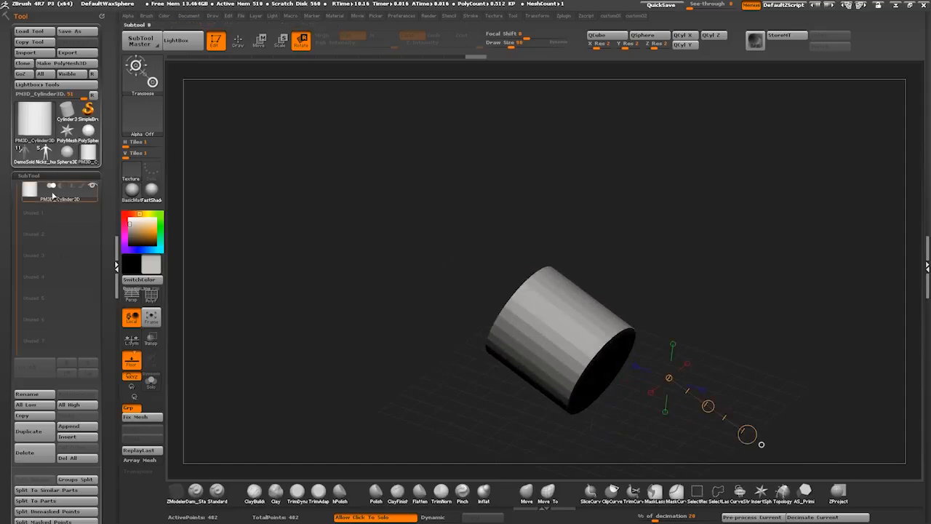
Switch to the Nickz_humanMaleAverage model and, in Rotate mode, mask the body and upper arm down to the elbow by topology.
click(44, 154)
shift+drag(395, 302, 410, 333)
alt+drag(417, 374, 440, 448)
alt+drag(373, 243, 399, 364)
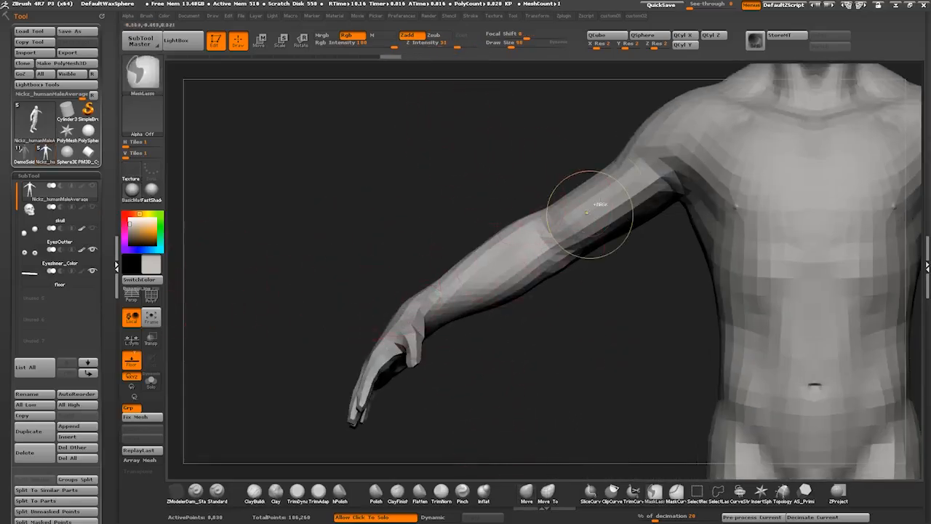
click(301, 40)
mouse_move(637, 178)
ctrl+mouse_down()
mouse_move(550, 254)
mouse_move(469, 293)
mouse_move(461, 307)
ctrl+mouse_up()
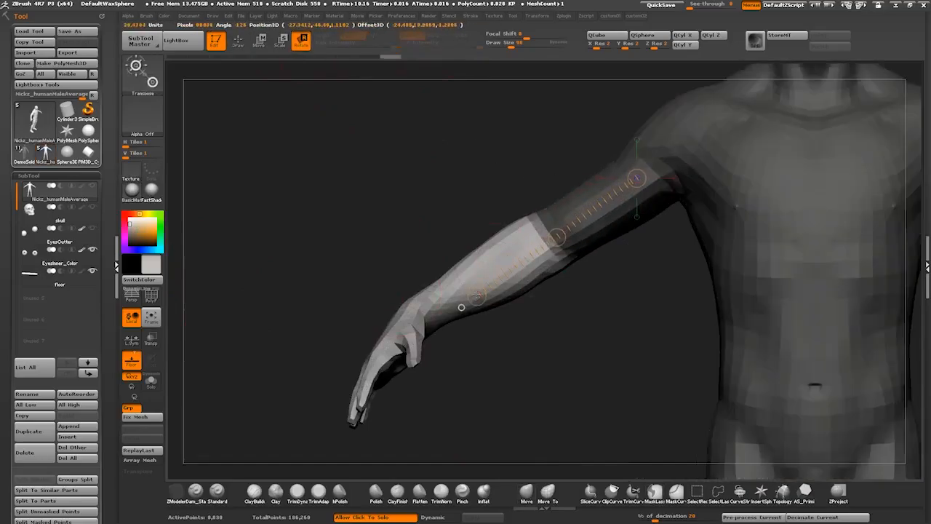
Place a Rotate transpose line along the unmasked forearm from the elbow to the wrist, aligned with the arm.
drag(550, 232, 387, 324)
drag(322, 272, 459, 321)
drag(541, 409, 516, 409)
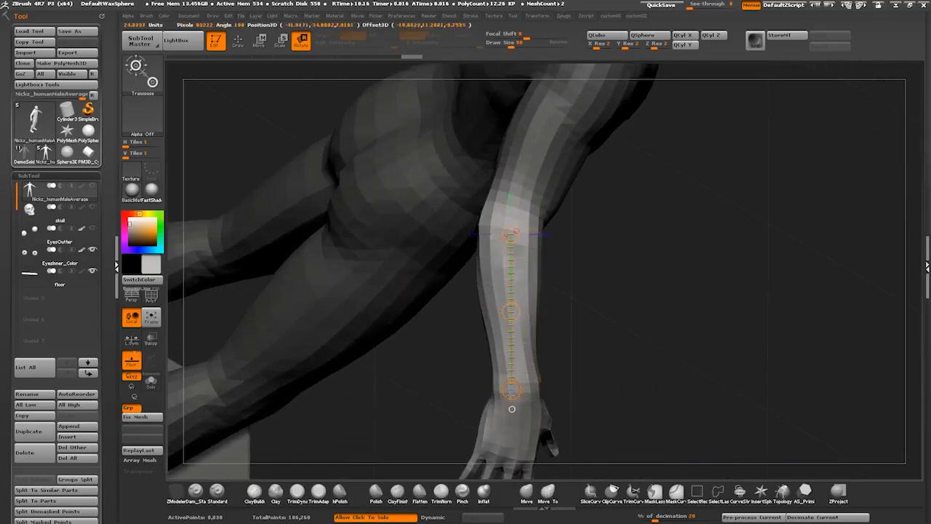
drag(665, 423, 624, 424)
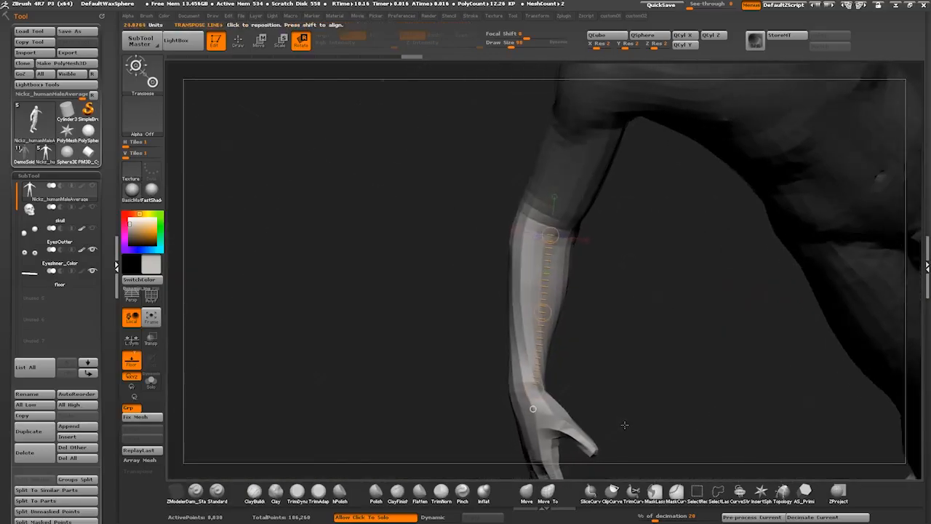
Try rotating the unmasked forearm about the elbow with the transpose line, and undo the rotations.
drag(536, 392, 293, 432)
drag(407, 385, 424, 347)
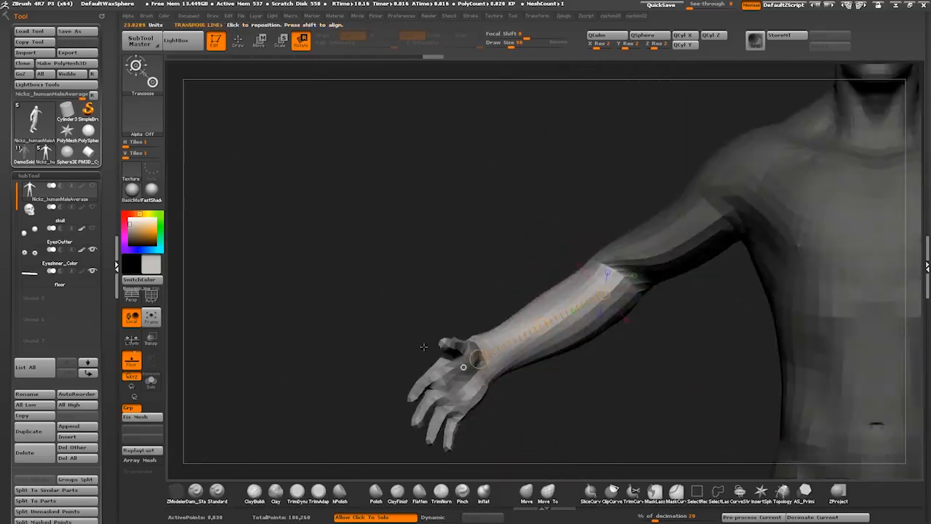
mouse_move(478, 359)
mouse_down()
mouse_move(416, 270)
mouse_move(440, 304)
mouse_move(525, 290)
mouse_move(544, 260)
mouse_up()
key(ctrl+z)
key(ctrl+z)
key(ctrl+z)
Redo the topology mask so the body and upper arm are masked down to the elbow, leaving the forearm unmasked.
ctrl+click(515, 250)
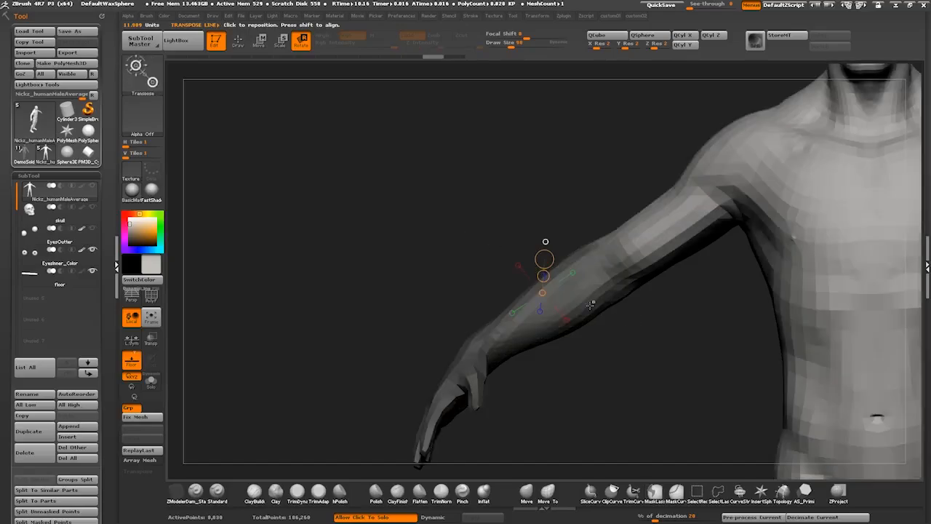
ctrl+drag(587, 307, 633, 316)
key(ctrl+z)
ctrl+click(518, 234)
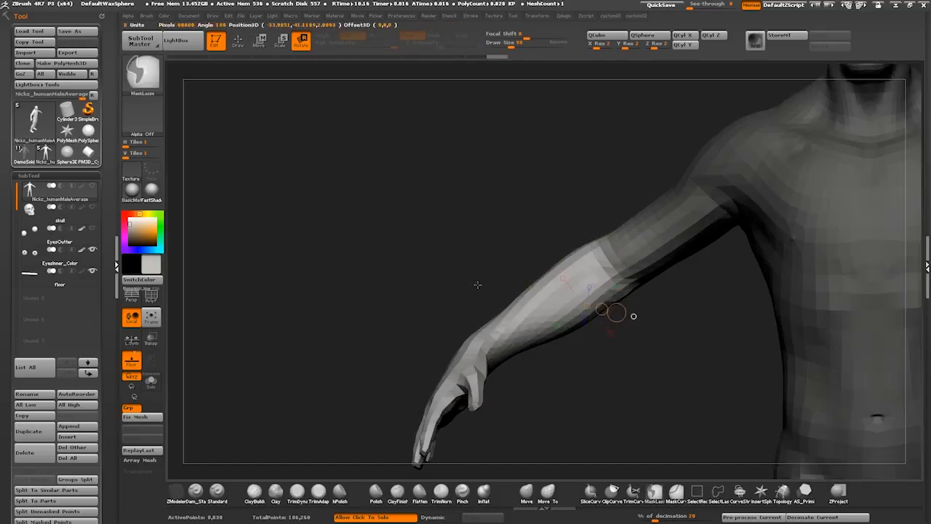
Draw a Rotate transpose line along the forearm from the elbow and rotate the forearm up to roughly horizontal.
drag(593, 271, 490, 348)
drag(378, 349, 462, 379)
drag(594, 339, 686, 480)
drag(690, 397, 461, 327)
drag(533, 376, 532, 351)
Clear the mask and remask the model so only the hand beyond the wrist stays unmasked.
ctrl+drag(339, 221, 308, 196)
mouse_move(339, 160)
ctrl+mouse_down()
mouse_move(528, 251)
mouse_move(427, 353)
mouse_move(318, 201)
ctrl+mouse_up()
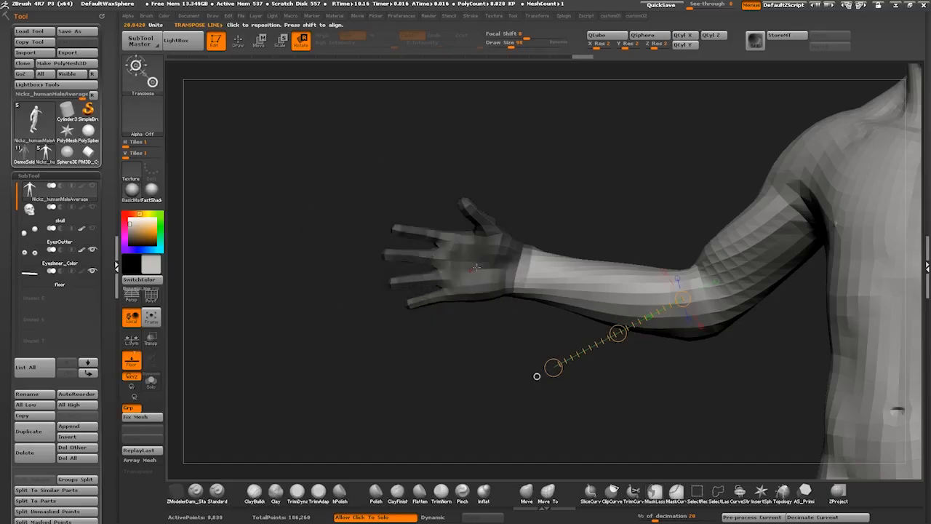
ctrl+click(504, 319)
Place a transpose line from the wrist to the knuckles and rotate the hand at the wrist with it.
drag(537, 376, 363, 369)
drag(422, 278, 419, 245)
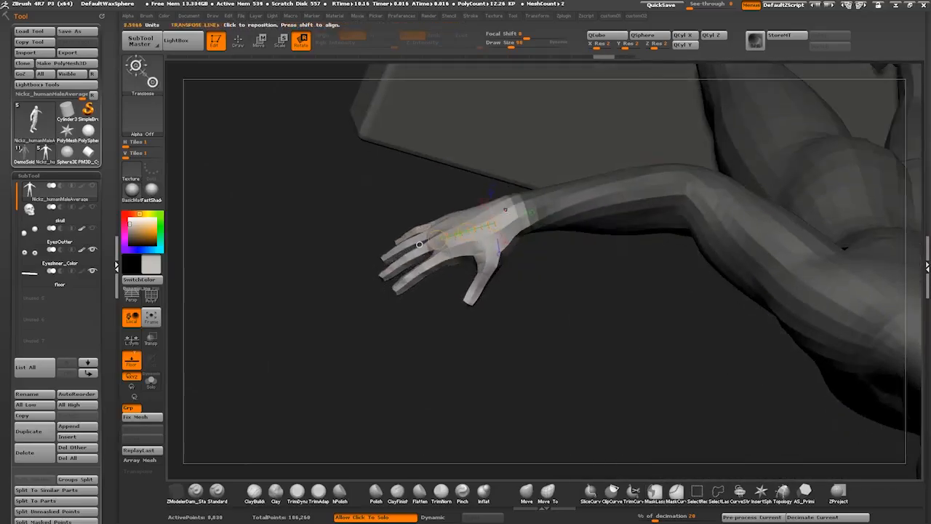
drag(492, 233, 513, 225)
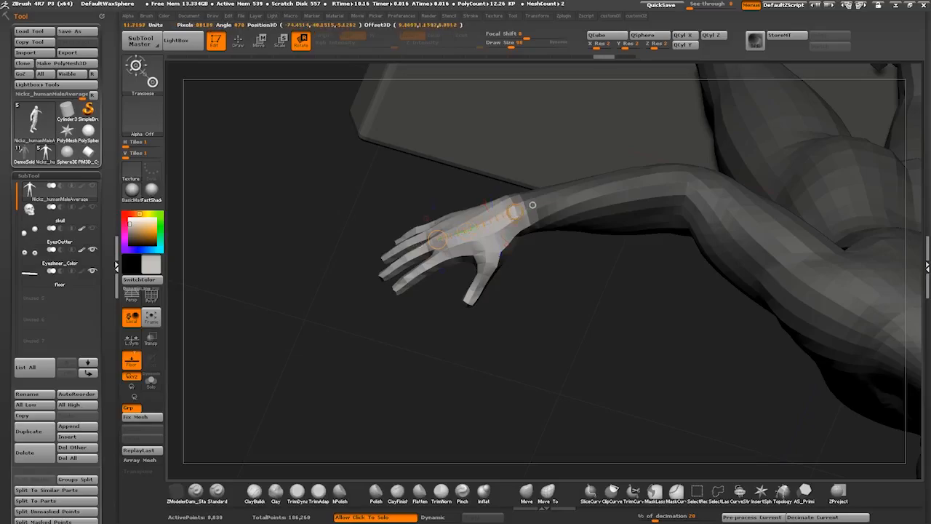
drag(489, 373, 521, 232)
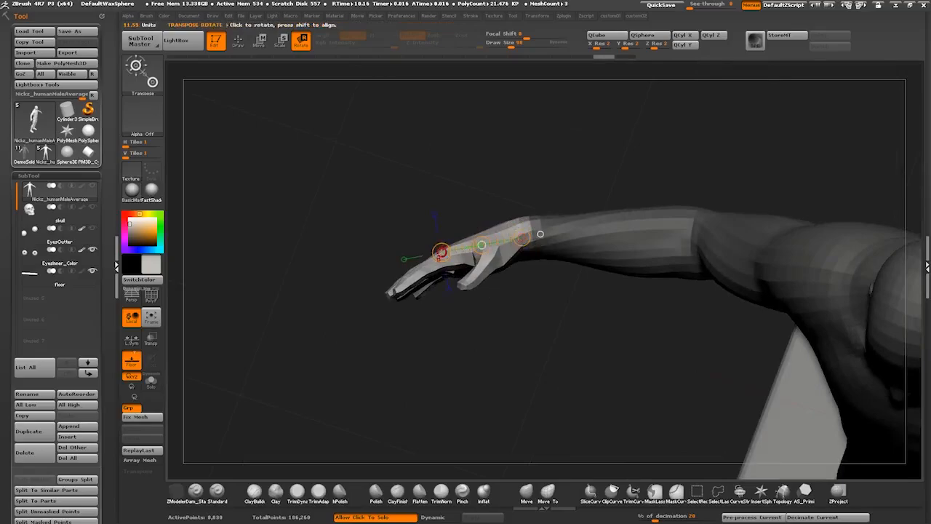
drag(439, 256, 424, 194)
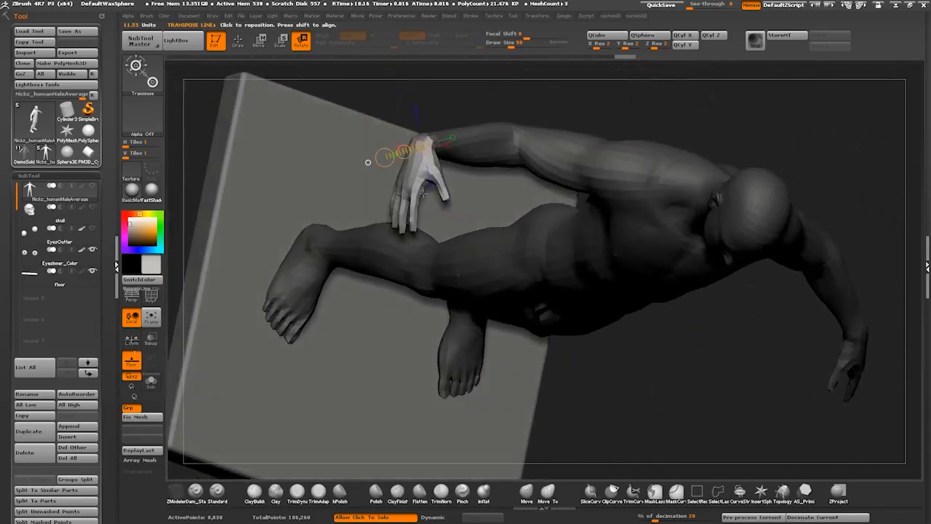
drag(368, 162, 397, 185)
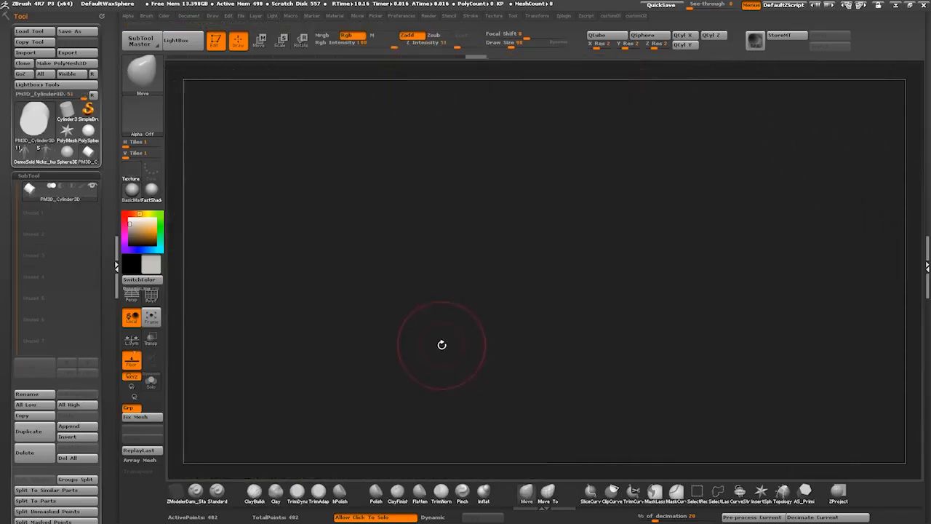
Switch to the PM3D_Cylinder3D model and draw a horizontal Move transpose line out from it in side view.
drag(440, 343, 567, 407)
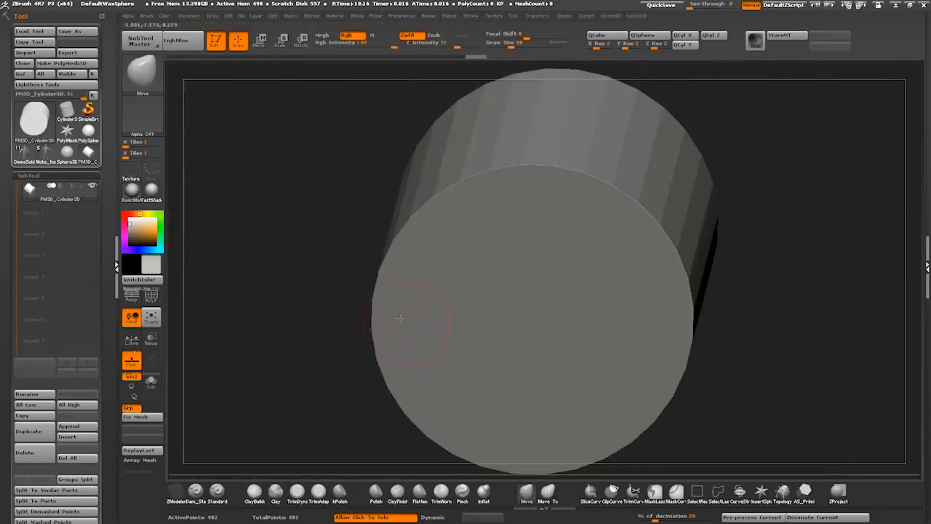
mouse_move(347, 312)
mouse_down()
mouse_move(370, 316)
mouse_move(332, 312)
mouse_move(447, 327)
mouse_move(433, 373)
mouse_up()
click(262, 45)
drag(704, 286, 686, 292)
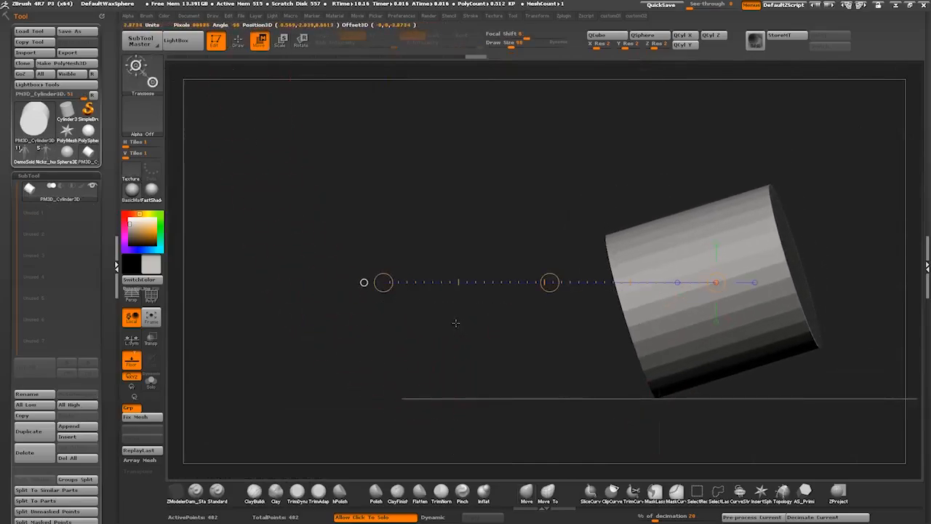
drag(450, 319, 422, 326)
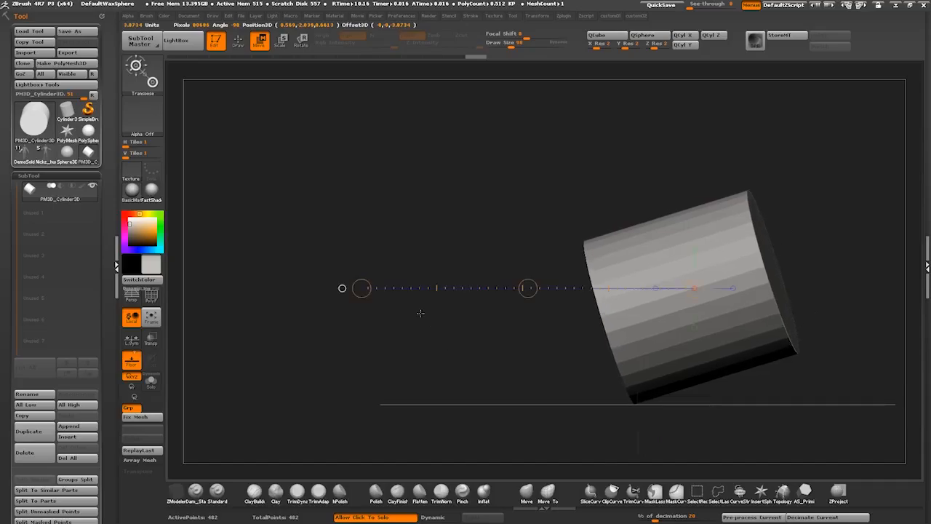
Draw a long transpose line from inside the cylinder's far end, stretch the cylinder lengthwise with it, and level the line.
mouse_move(748, 300)
mouse_down()
mouse_move(578, 332)
mouse_move(473, 316)
mouse_up()
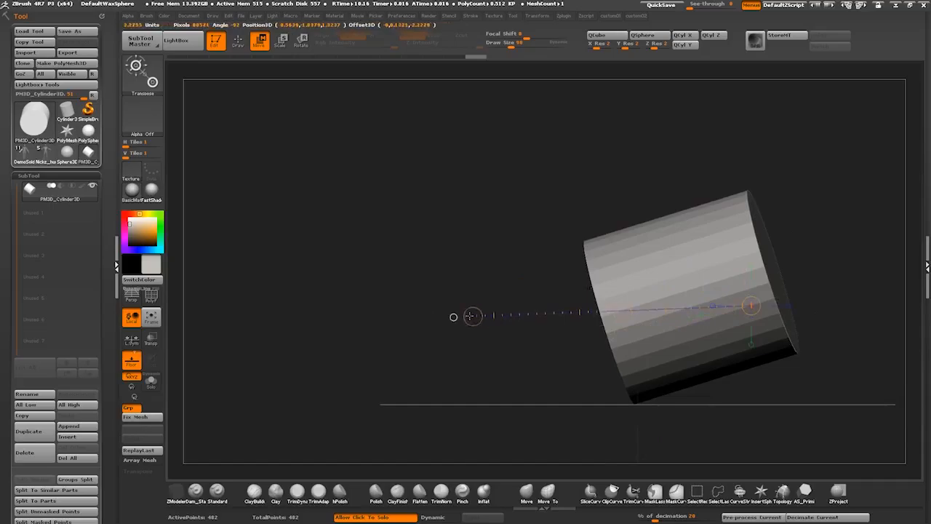
drag(363, 307, 410, 315)
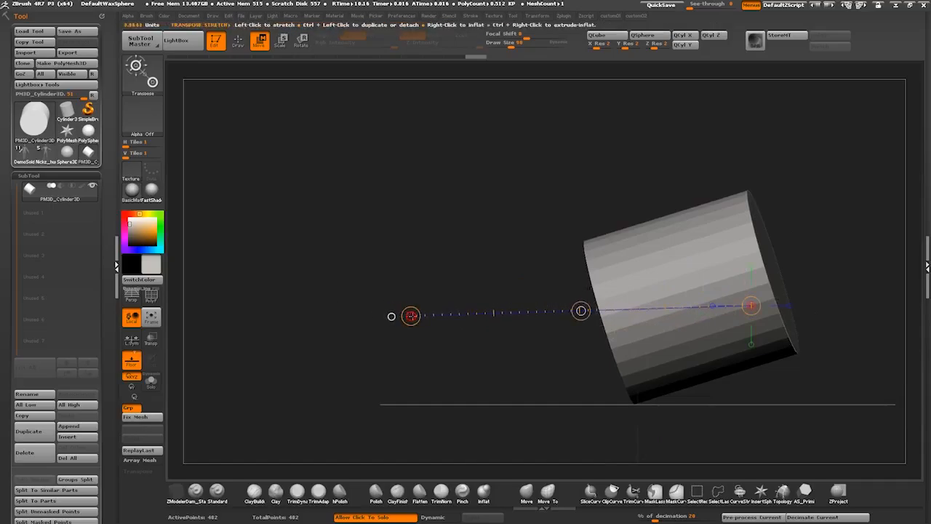
drag(411, 315, 200, 292)
drag(409, 316, 431, 305)
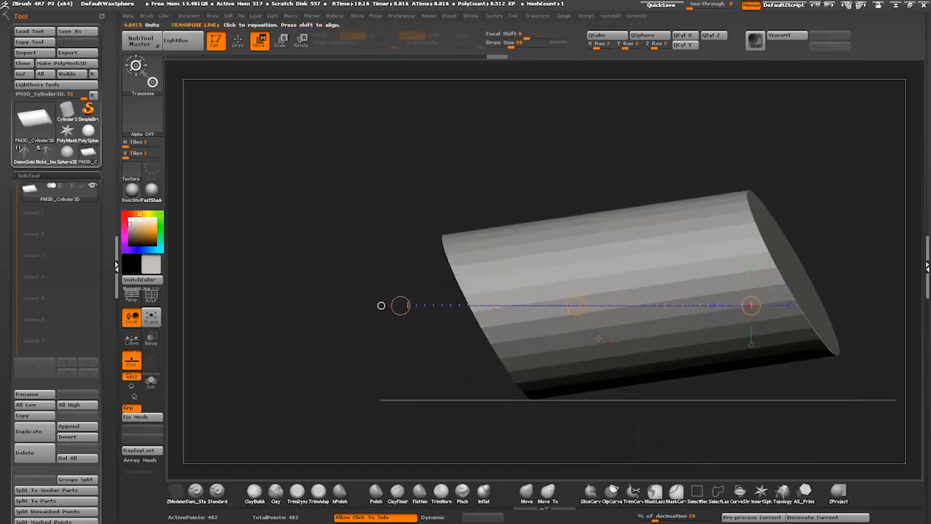
Draw a diagonal transpose line up out of the cylinder's body, try moving the cylinder along it, and undo the move.
drag(598, 338, 598, 329)
drag(553, 111, 637, 120)
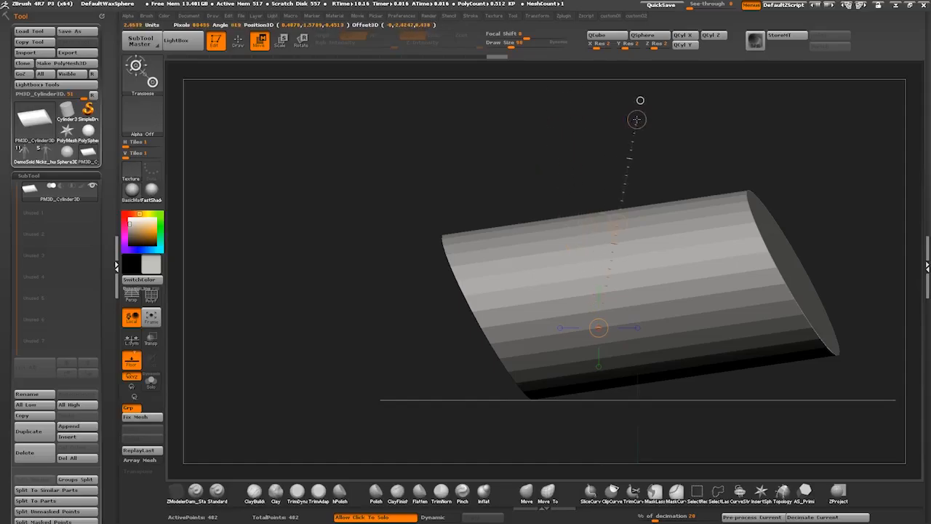
drag(740, 112, 741, 112)
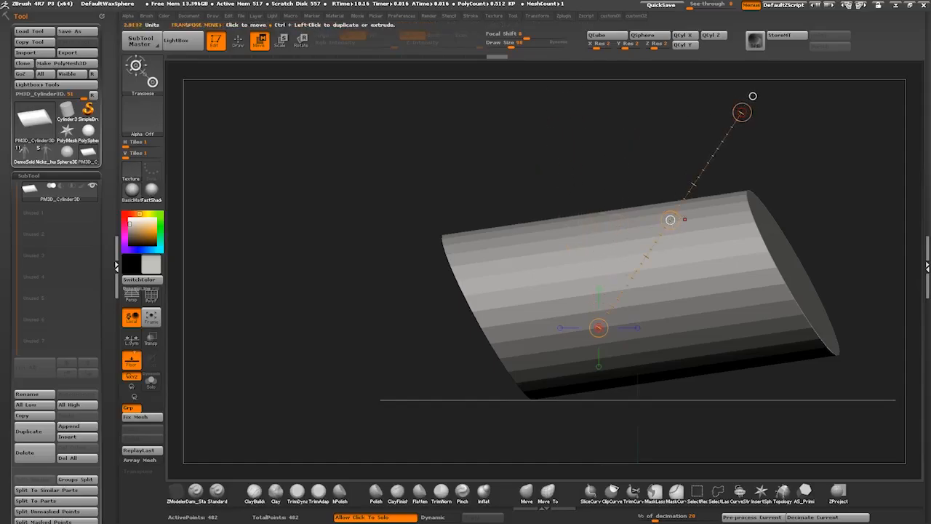
drag(670, 220, 701, 175)
key(ctrl+z)
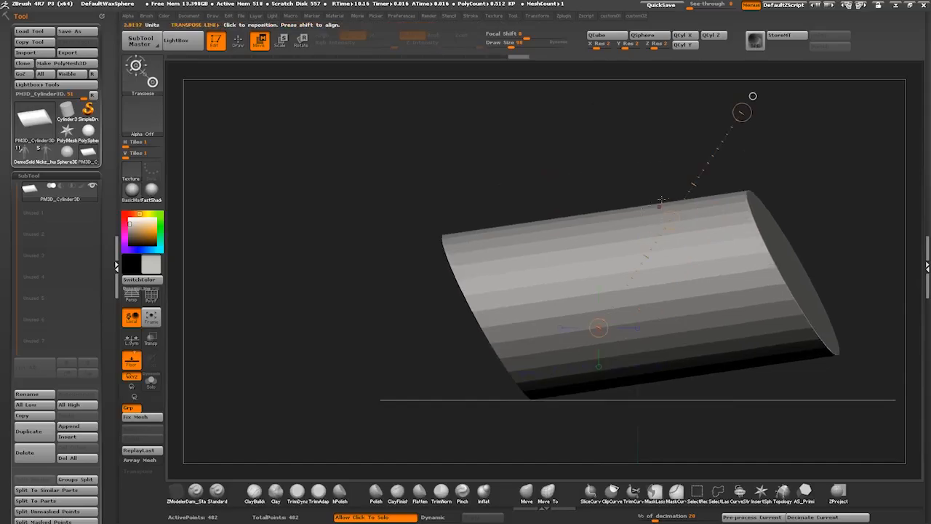
Stretch the cylinder diagonally upward along the transpose line.
alt+drag(660, 131, 557, 184)
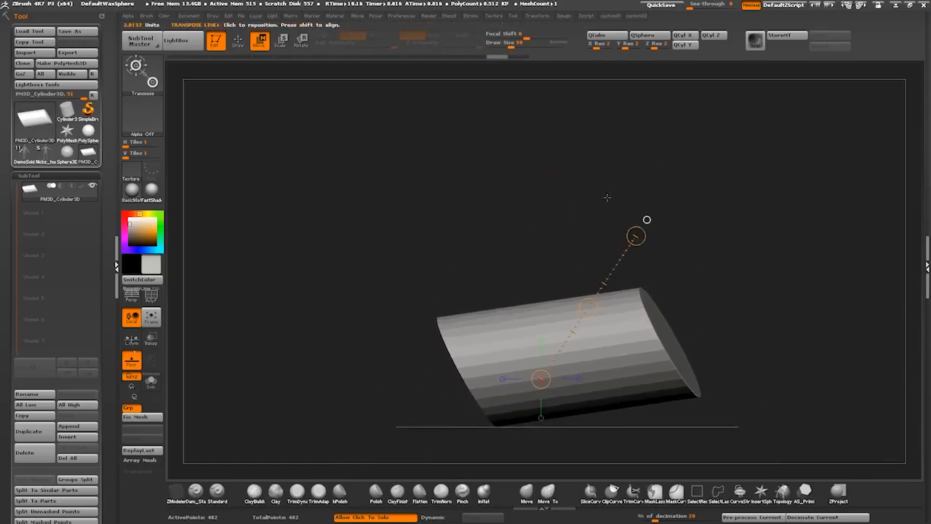
drag(635, 236, 811, 76)
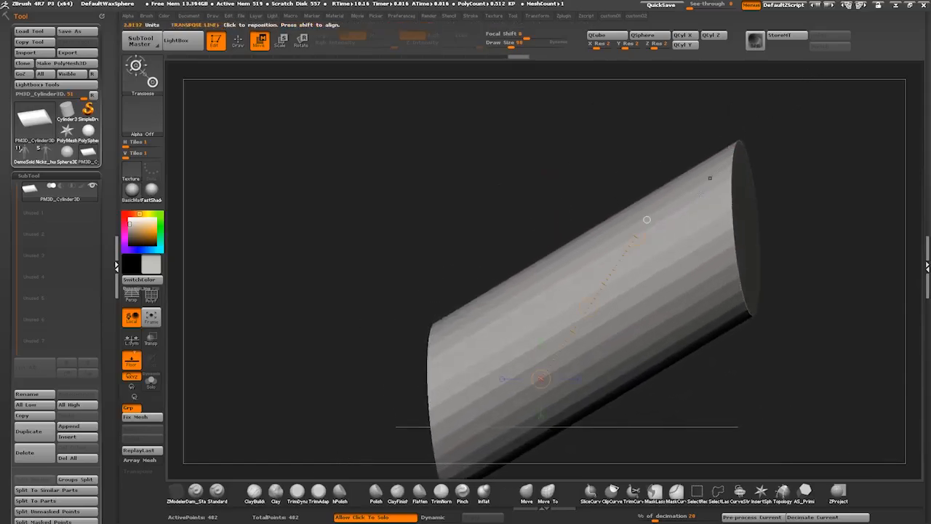
alt+drag(360, 284, 463, 371)
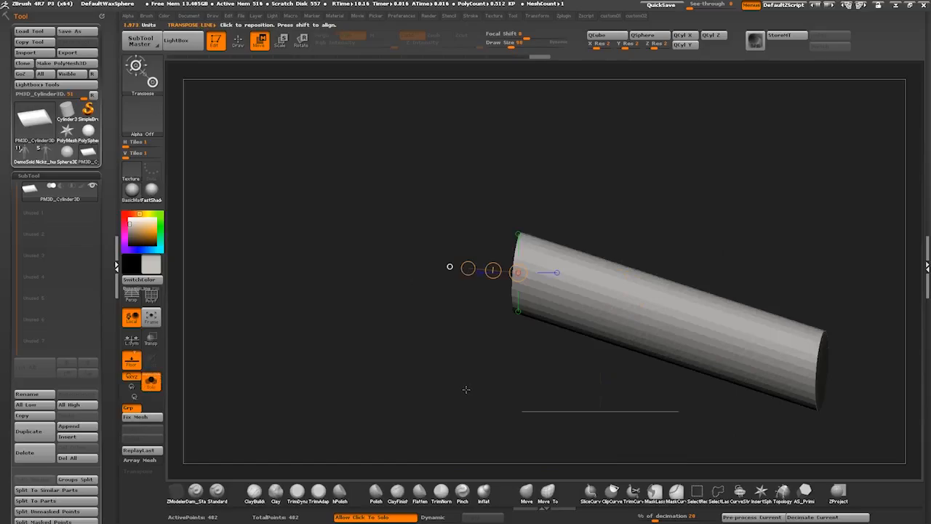
Move the cylinder with a short transpose line and with a longer one drawn along its length.
alt+drag(462, 326, 469, 376)
drag(487, 270, 365, 268)
drag(636, 307, 420, 248)
drag(528, 276, 539, 247)
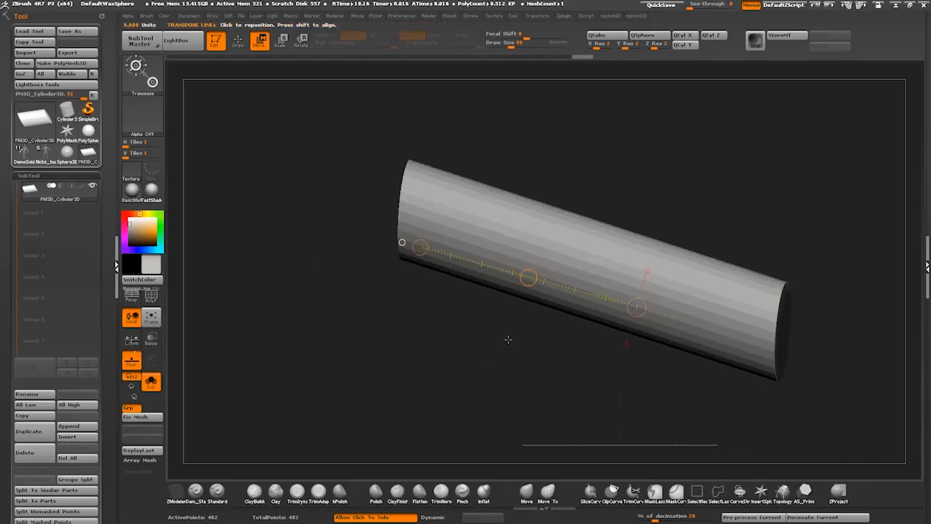
drag(494, 315, 497, 336)
drag(529, 277, 661, 330)
mouse_move(521, 379)
mouse_down()
mouse_move(525, 397)
mouse_move(509, 426)
mouse_move(482, 337)
mouse_move(451, 353)
mouse_move(478, 337)
mouse_up()
Draw a steep transpose line across the cylinder and move the cylinder with it.
mouse_move(627, 222)
mouse_down()
mouse_move(638, 255)
mouse_move(590, 399)
mouse_up()
mouse_move(608, 312)
mouse_down()
mouse_move(589, 385)
mouse_move(604, 271)
mouse_up()
mouse_move(508, 304)
mouse_down()
mouse_move(481, 327)
mouse_move(525, 301)
mouse_up()
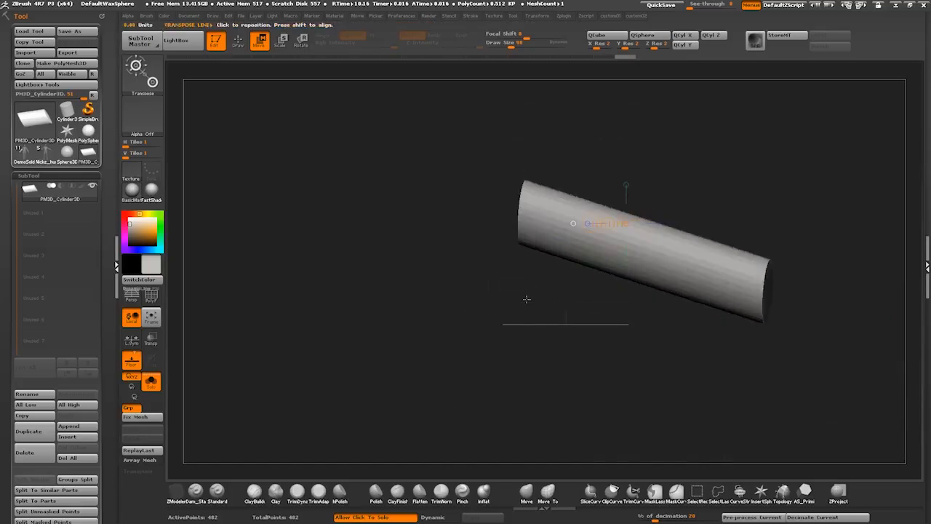
mouse_move(729, 274)
mouse_down()
mouse_move(553, 224)
mouse_move(704, 267)
mouse_up()
mouse_move(568, 261)
mouse_down()
mouse_move(619, 251)
mouse_move(477, 232)
mouse_move(506, 323)
mouse_up()
Draw a vertical transpose line through the cylinder and move the cylinder up and down along it.
drag(570, 250, 572, 400)
mouse_move(571, 326)
mouse_down()
mouse_move(572, 420)
mouse_move(582, 442)
mouse_up()
mouse_move(465, 397)
mouse_down()
mouse_move(462, 298)
mouse_move(446, 398)
mouse_up()
drag(521, 370, 420, 362)
drag(590, 401, 590, 324)
Duplicate the cylinder with the Move transpose line and place a short line on one of the two cylinders.
mouse_move(660, 376)
ctrl+mouse_down()
mouse_move(636, 376)
mouse_move(596, 408)
mouse_move(628, 352)
ctrl+mouse_up()
key(ctrl+z)
ctrl+click(649, 388)
drag(645, 287, 654, 302)
click(665, 318)
drag(377, 385, 496, 342)
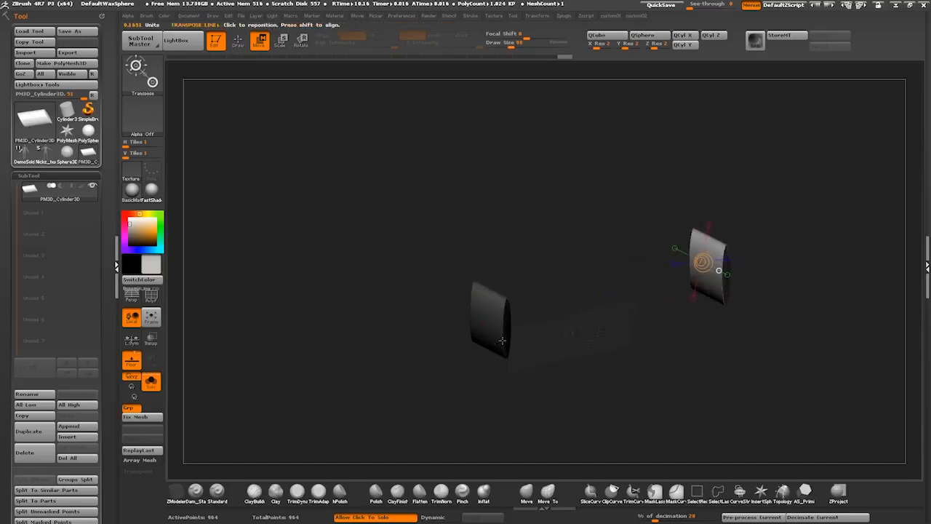
Draw a transpose line between the end faces of the two cylinders and move the unmasked one along it.
alt+drag(730, 333, 738, 356)
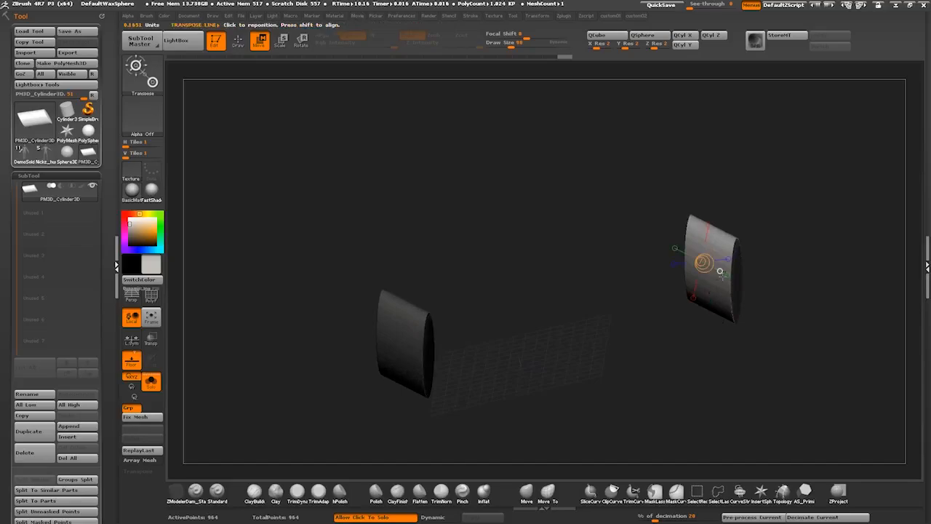
drag(731, 282, 419, 364)
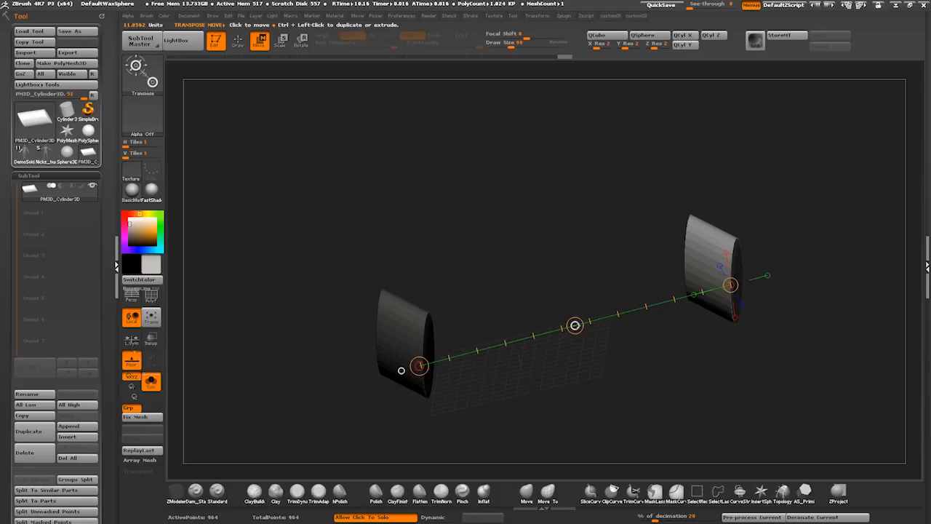
drag(575, 325, 293, 356)
click(383, 353)
drag(371, 340, 649, 253)
drag(319, 350, 270, 343)
Undo the cylinder duplication and the moves made with it.
key(ctrl+z)
key(ctrl+z)
key(ctrl+z)
key(ctrl+z)
key(ctrl+z)
key(ctrl+z)
key(ctrl+z)
Draw a near-vertical transpose line up from the cylinder's body and show the polygon wireframe.
drag(356, 341, 400, 342)
mouse_move(742, 324)
mouse_down()
mouse_move(531, 248)
mouse_move(481, 248)
mouse_move(596, 326)
mouse_move(625, 318)
mouse_move(621, 113)
mouse_up()
click(148, 296)
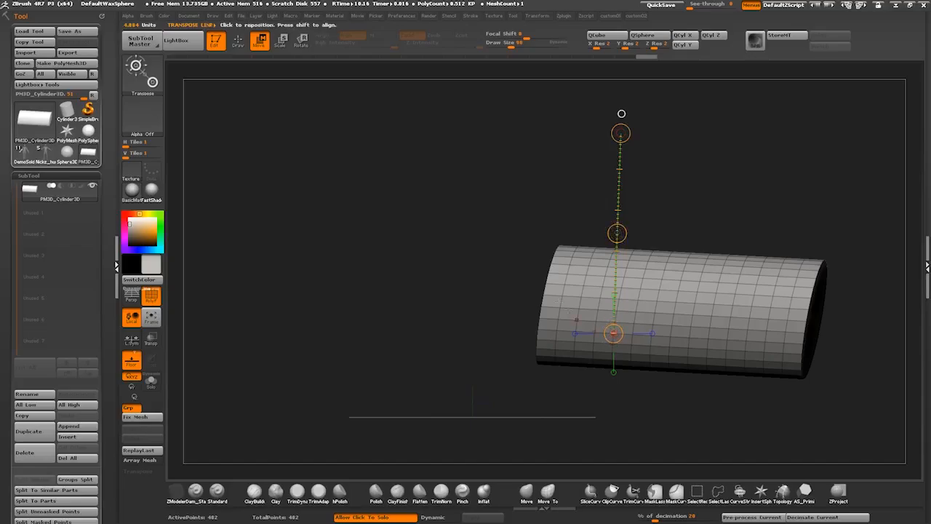
drag(495, 283, 498, 284)
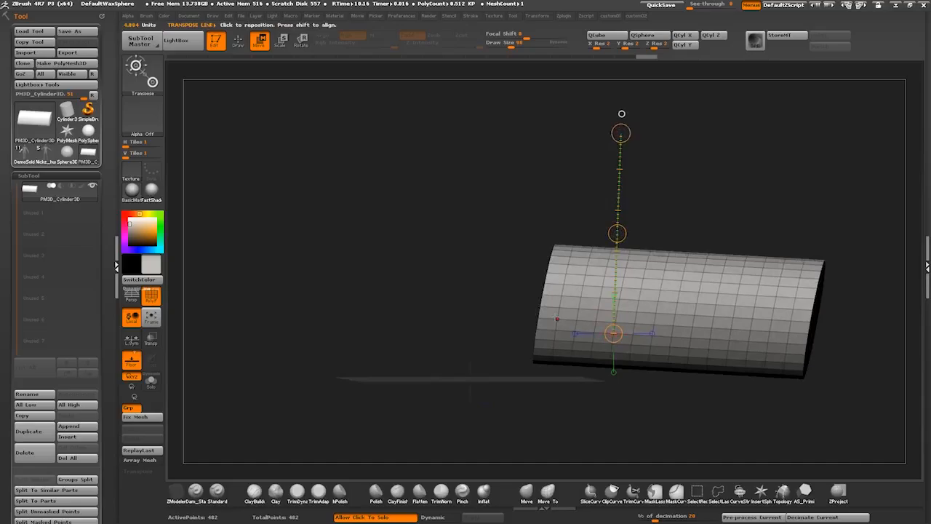
Try clipping the cylinder's upper half flat at the transpose line's base, and undo the clip.
drag(614, 333, 582, 310)
mouse_move(490, 287)
mouse_down()
mouse_move(474, 295)
mouse_move(470, 317)
mouse_move(476, 297)
mouse_up()
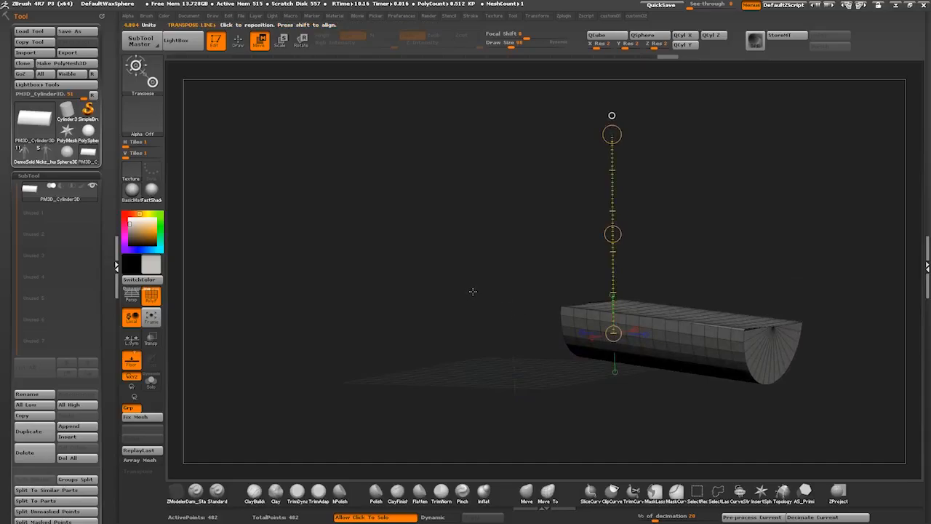
mouse_move(469, 291)
mouse_down()
mouse_move(482, 291)
mouse_move(474, 302)
mouse_up()
key(ctrl+z)
Draw a diagonal transpose line from the cylinder's body out past its upper near corner.
mouse_move(669, 327)
mouse_down()
mouse_move(464, 229)
mouse_move(462, 178)
mouse_move(480, 172)
mouse_up()
drag(615, 311, 500, 189)
mouse_move(615, 312)
mouse_down()
mouse_move(630, 326)
mouse_move(617, 312)
mouse_up()
mouse_move(467, 286)
mouse_down()
mouse_move(478, 325)
mouse_move(408, 292)
mouse_move(459, 291)
mouse_up()
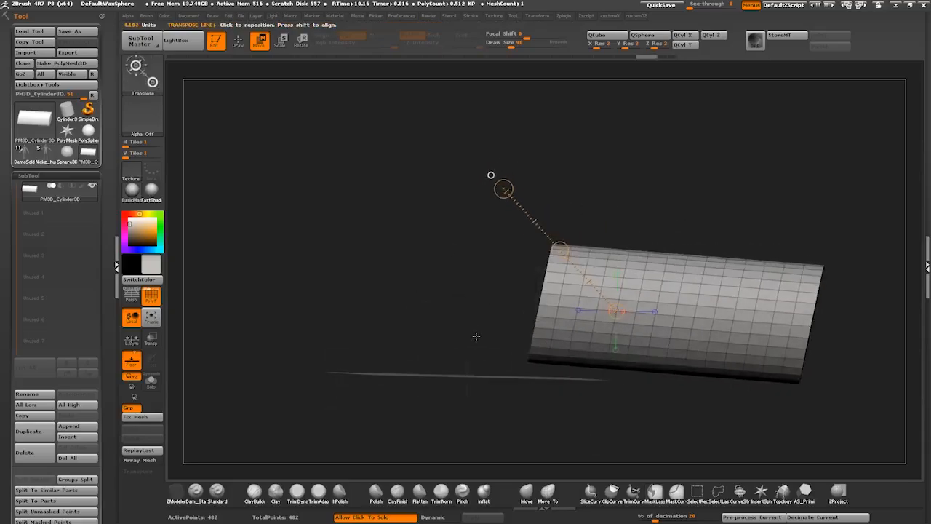
Convert the cylinder to a dense mesh with DynaMesh.
key(1)
key(2)
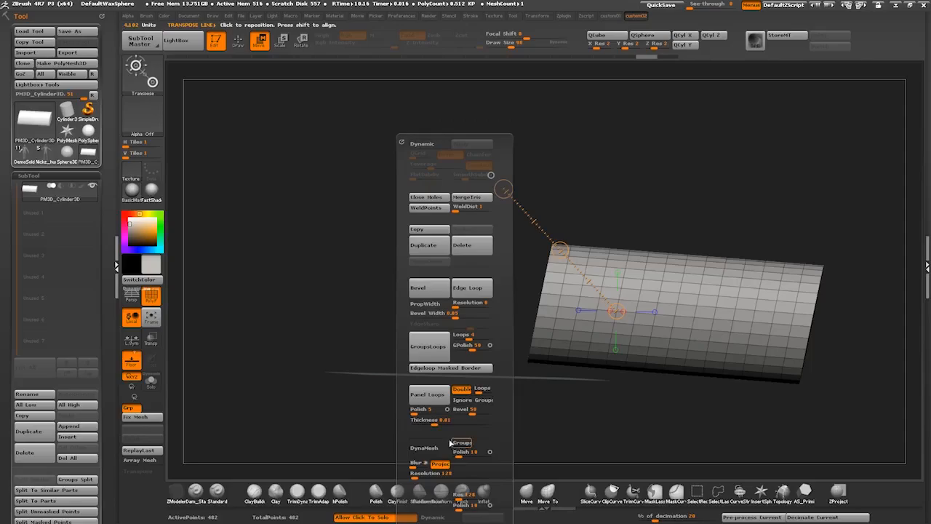
click(426, 449)
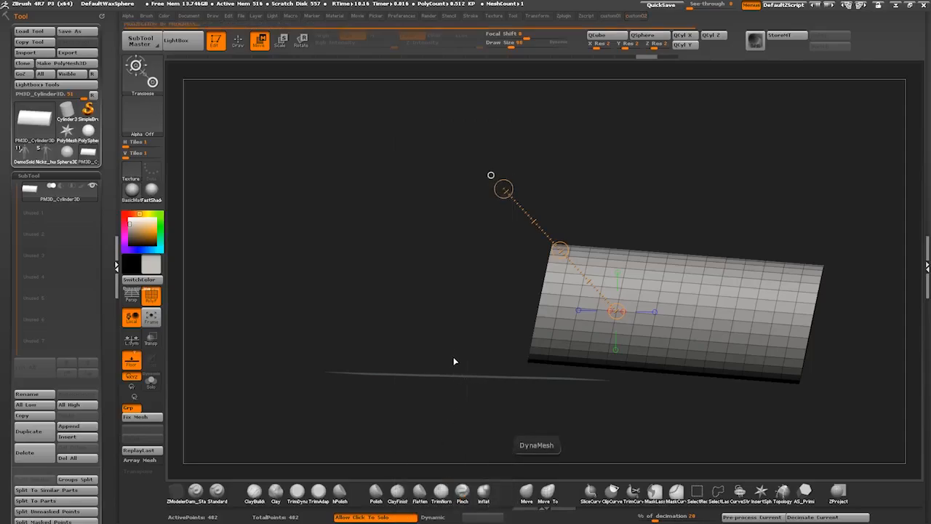
Draw a diagonal transpose line out of the dense cylinder's near end and clip that end at the line's base.
alt+drag(408, 304, 426, 332)
mouse_move(568, 320)
mouse_down()
mouse_move(388, 154)
mouse_move(421, 185)
mouse_up()
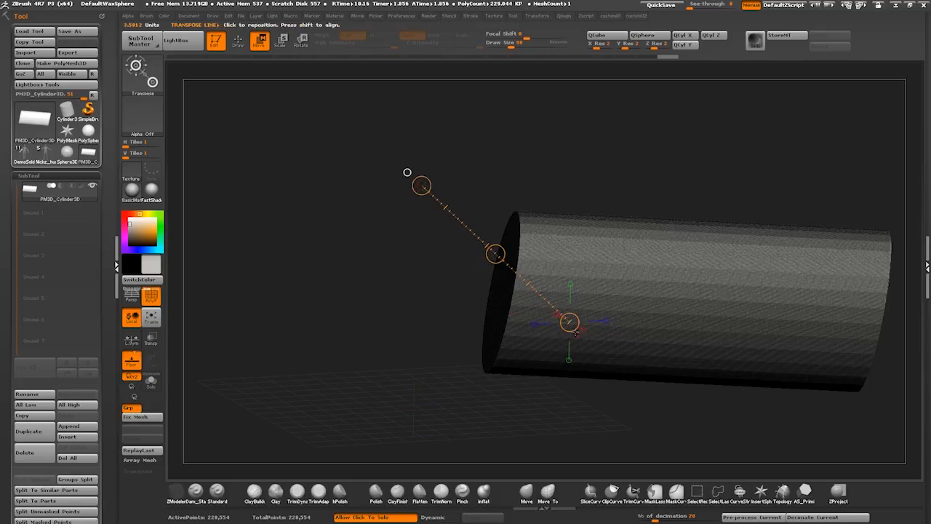
drag(443, 315, 487, 304)
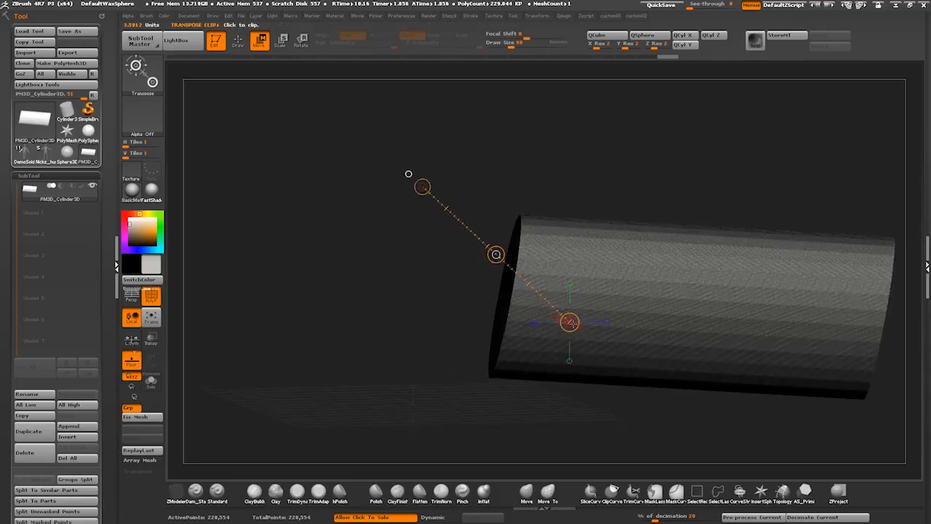
click(570, 321)
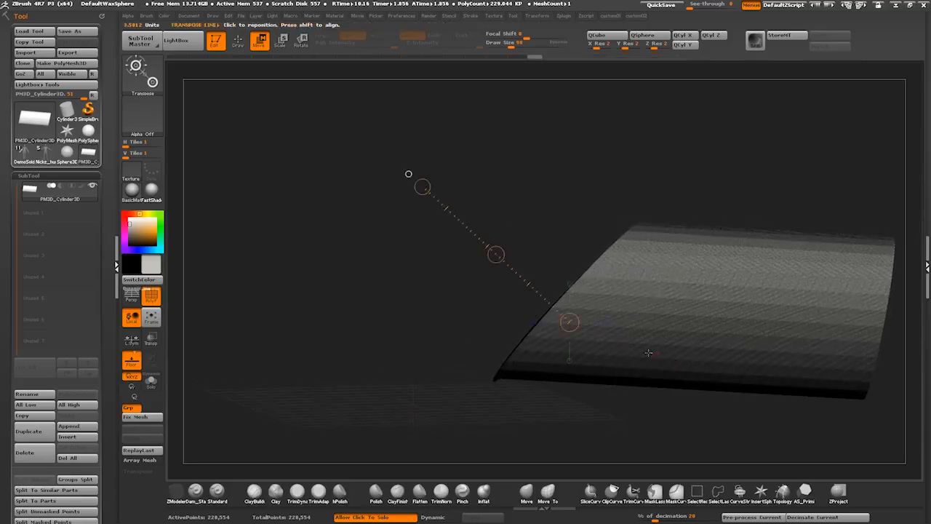
Choose a curve brush from the brush shelf and cut back the cylinder's near end with two steep curve strokes.
shift+drag(662, 336, 662, 448)
right_drag(662, 336, 656, 337)
drag(436, 302, 432, 404)
drag(503, 417, 536, 458)
click(591, 491)
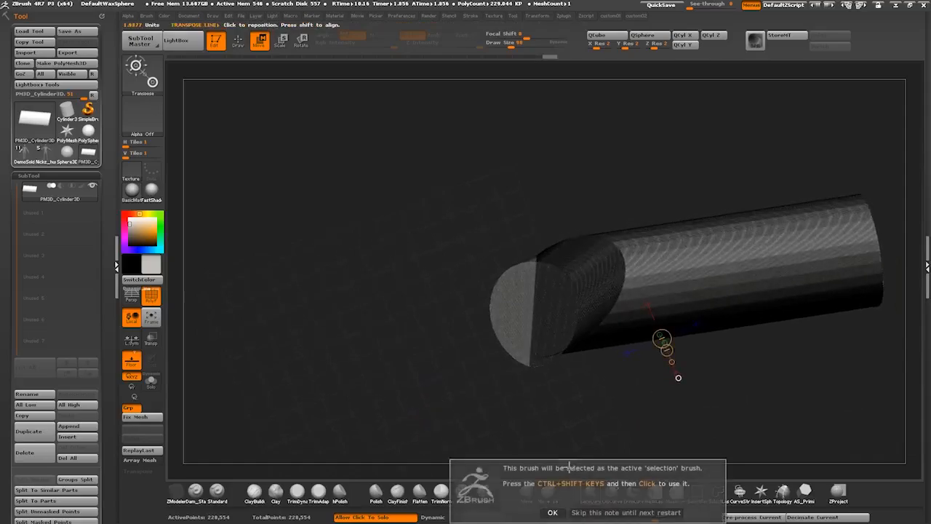
click(553, 511)
ctrl+shift+drag(552, 430, 527, 212)
mouse_move(598, 368)
ctrl+shift+mouse_down()
mouse_move(511, 324)
mouse_move(577, 355)
mouse_move(531, 217)
ctrl+shift+mouse_up()
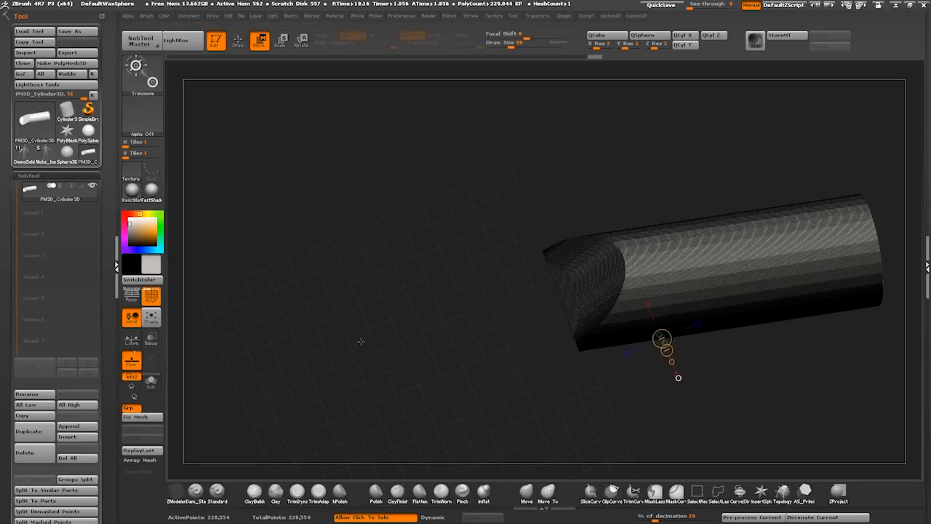
Hide the wireframe and try several straight transpose lines on the cylinder, undoing the last change.
click(151, 296)
drag(454, 332, 461, 291)
shift+drag(611, 322, 608, 429)
drag(611, 322, 451, 333)
mouse_move(601, 324)
mouse_down()
mouse_move(620, 242)
mouse_move(595, 237)
mouse_up()
mouse_move(599, 314)
mouse_down()
mouse_move(601, 209)
mouse_move(599, 220)
mouse_up()
key(ctrl+z)
Redraw the transpose line along the cylinder's length, ending with one about 3 units long.
drag(604, 340, 597, 197)
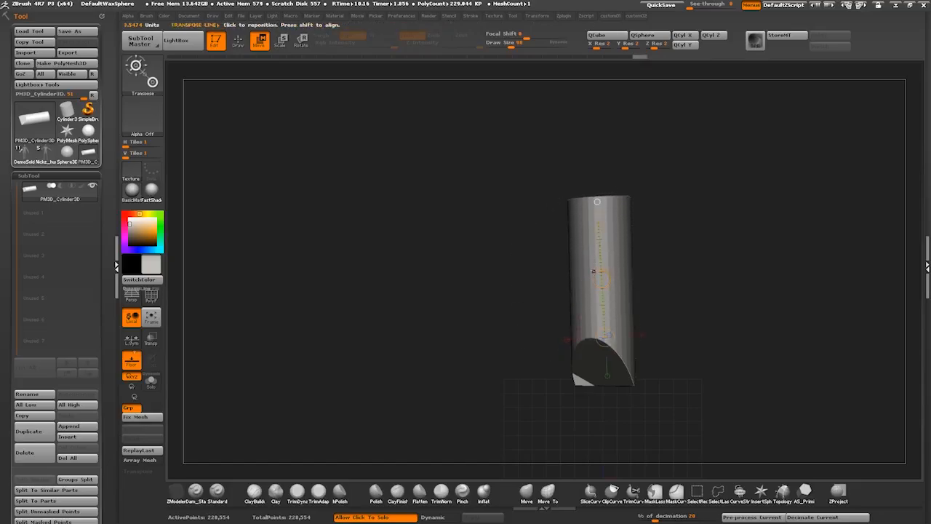
drag(586, 334, 582, 235)
mouse_move(588, 330)
mouse_down()
mouse_move(585, 309)
mouse_move(589, 347)
mouse_move(582, 197)
mouse_up()
mouse_move(599, 240)
mouse_down()
mouse_move(605, 354)
mouse_move(593, 240)
mouse_move(586, 318)
mouse_up()
drag(486, 322, 496, 289)
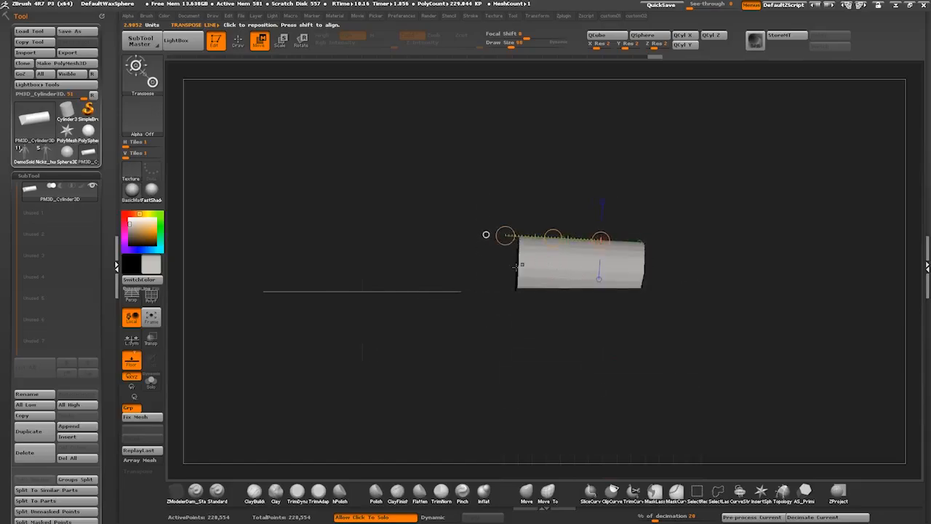
Remove the cylinder's lower part with a horizontal curve cut across its side.
key(ctrl)
drag(531, 329, 555, 341)
ctrl+right_drag(556, 340, 587, 366)
drag(586, 366, 556, 355)
ctrl+shift+drag(696, 310, 390, 318)
mouse_move(519, 286)
mouse_down()
mouse_move(482, 261)
mouse_move(511, 305)
mouse_move(477, 263)
mouse_up()
key(ctrl+z)
Draw a vertical transpose line at the lower corner of the cut body and toggle Draw mode before returning to Move mode.
mouse_move(491, 298)
mouse_down()
mouse_move(472, 261)
mouse_move(468, 194)
mouse_move(487, 296)
mouse_up()
drag(360, 313, 333, 313)
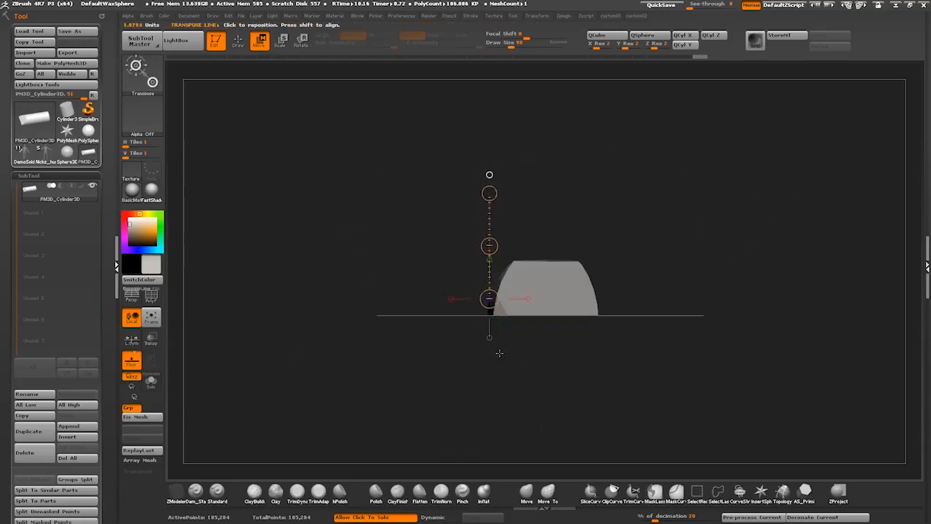
drag(383, 315, 429, 359)
drag(392, 307, 393, 387)
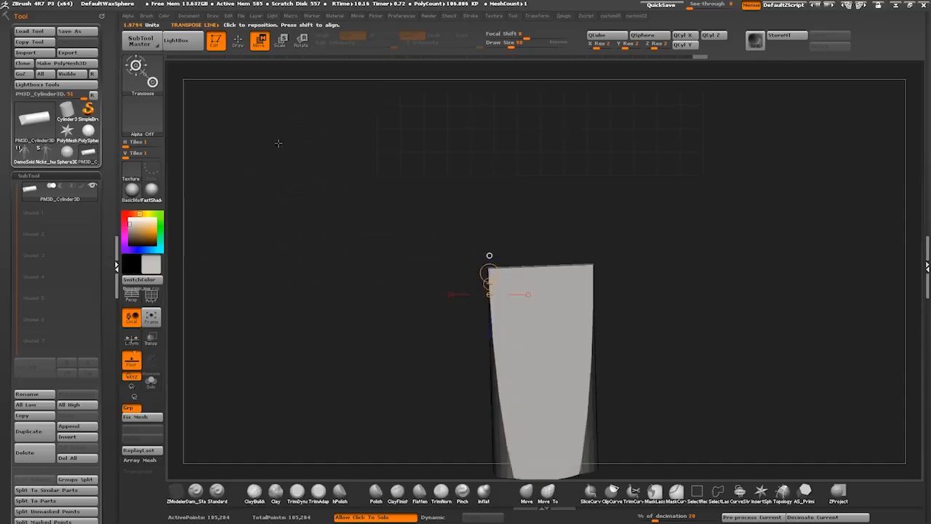
click(239, 42)
click(259, 43)
alt+drag(380, 325, 359, 254)
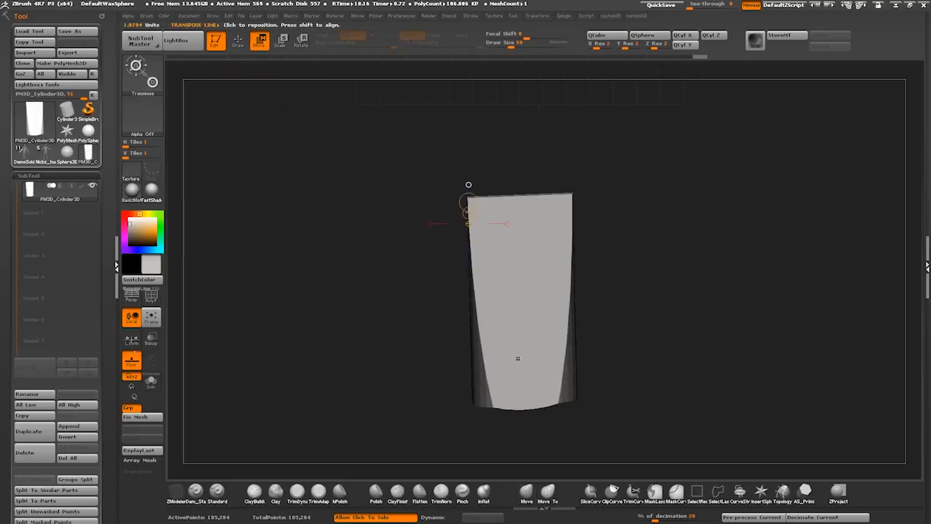
Draw a transpose line along the body's sloped flat face and move the whole body with the line's middle circle.
drag(531, 388, 516, 163)
mouse_move(550, 273)
mouse_down()
mouse_move(495, 279)
mouse_move(448, 266)
mouse_move(441, 274)
mouse_up()
drag(334, 374, 357, 342)
drag(567, 262, 436, 268)
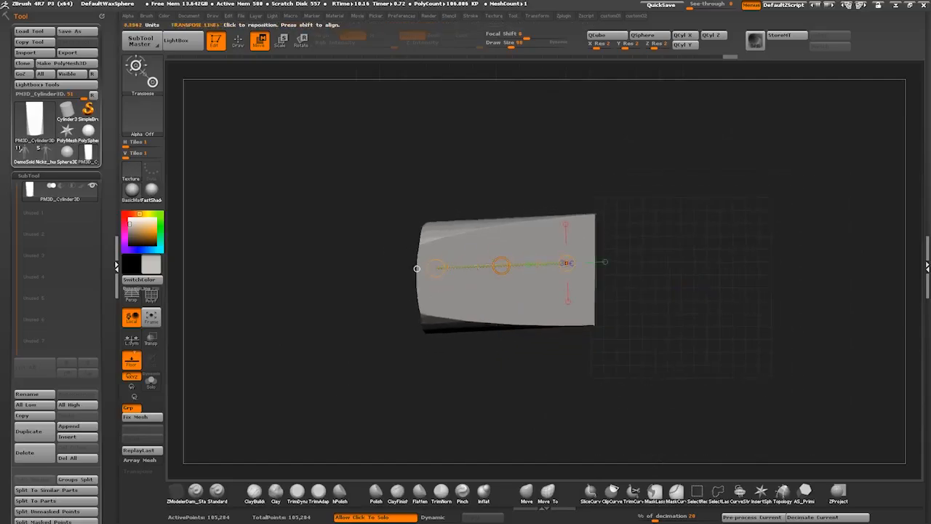
drag(501, 266, 570, 291)
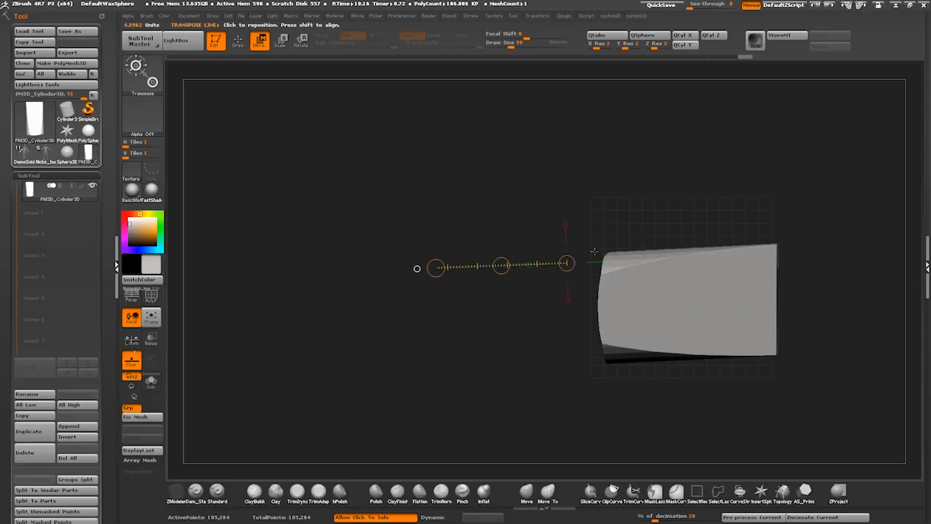
drag(551, 336, 555, 243)
alt+drag(554, 287, 594, 318)
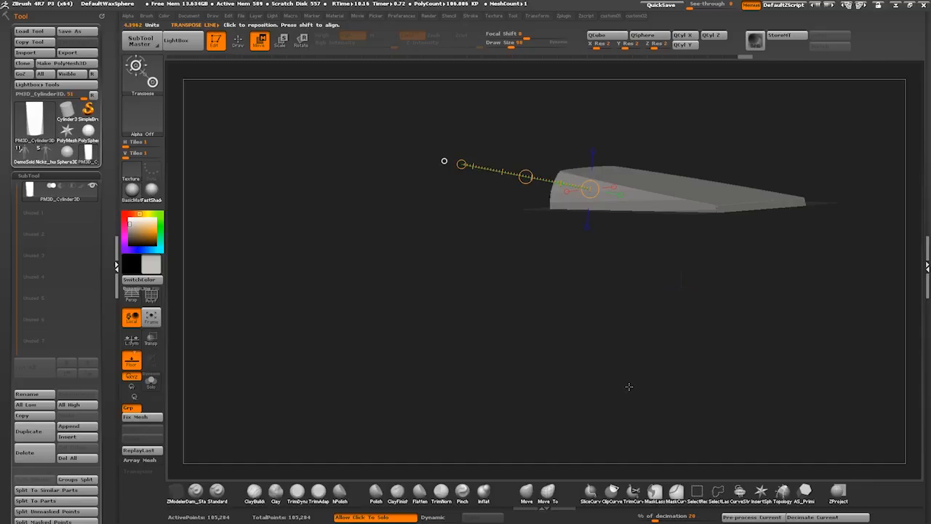
Switch to Scale mode, draw a diagonal transpose line across the flat face, and enlarge the body with the line's end circle.
drag(569, 332, 528, 371)
key(r)
drag(602, 298, 511, 307)
click(282, 43)
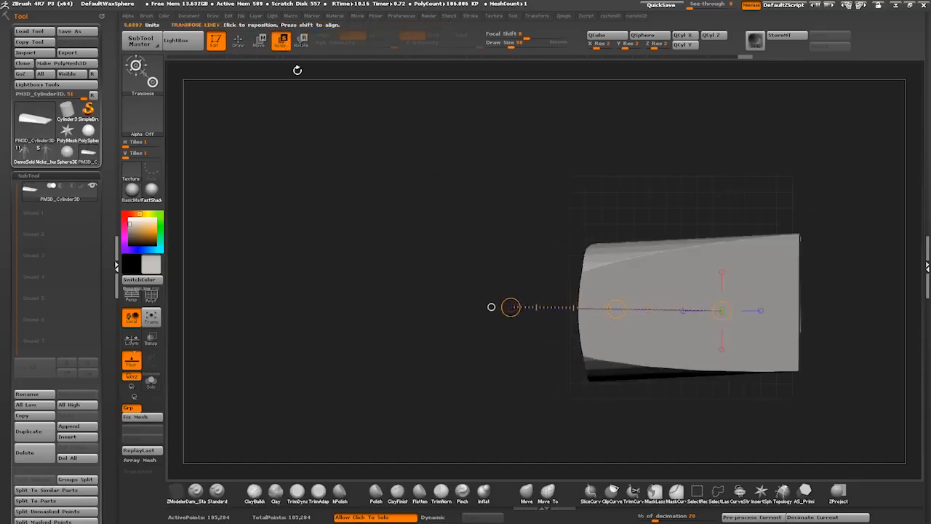
mouse_move(792, 250)
mouse_down()
mouse_move(706, 333)
mouse_move(585, 352)
mouse_up()
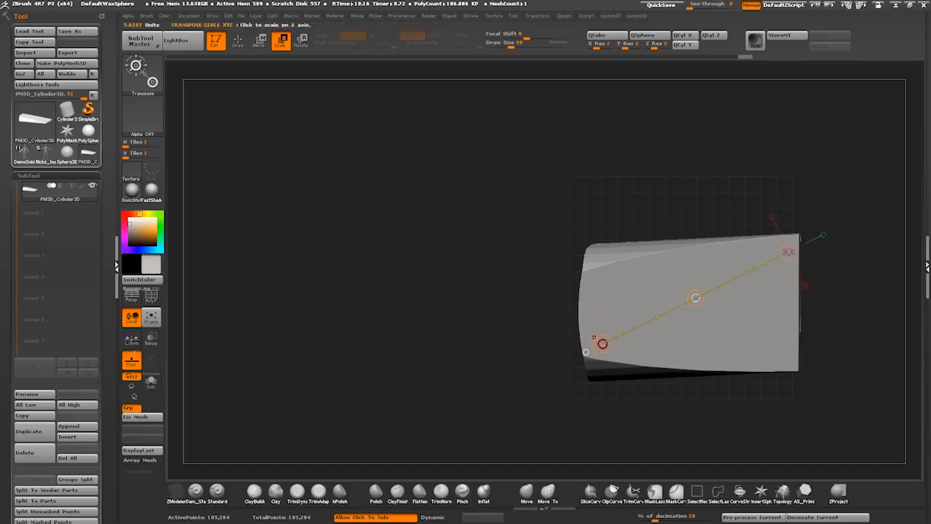
drag(761, 262, 757, 254)
drag(601, 332, 228, 408)
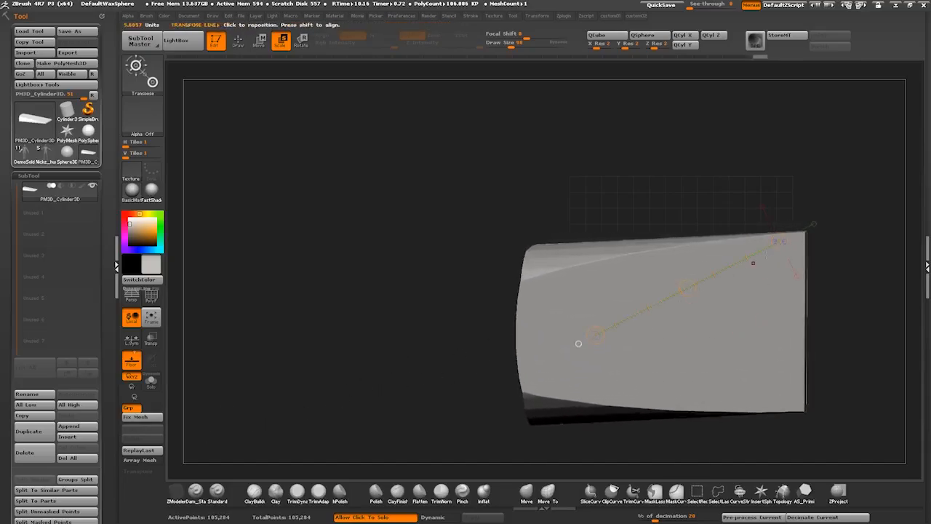
Extend the diagonal transpose line beyond the body's corners and rescale the body from the line's end circles.
drag(578, 344, 636, 336)
mouse_move(480, 402)
mouse_down()
mouse_move(548, 357)
mouse_move(774, 253)
mouse_move(735, 273)
mouse_up()
drag(481, 401, 526, 378)
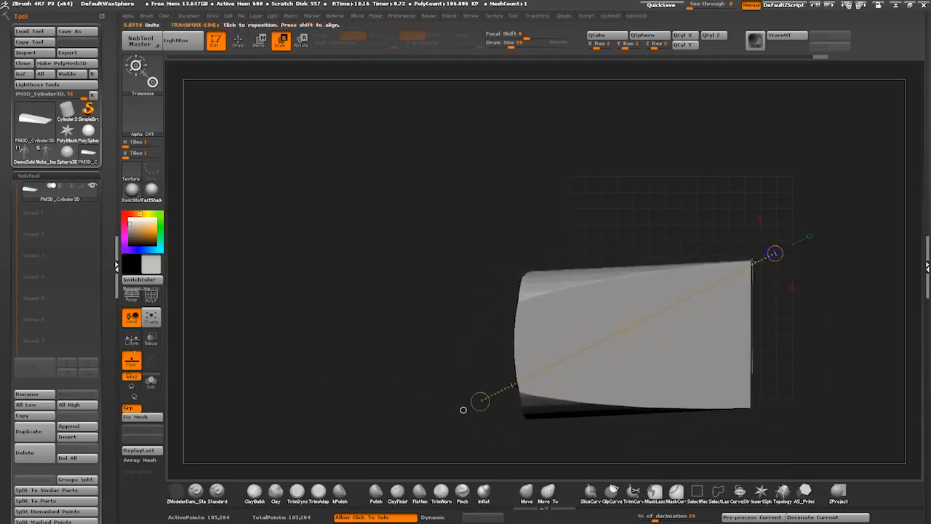
drag(480, 399, 595, 117)
alt+drag(446, 409, 437, 372)
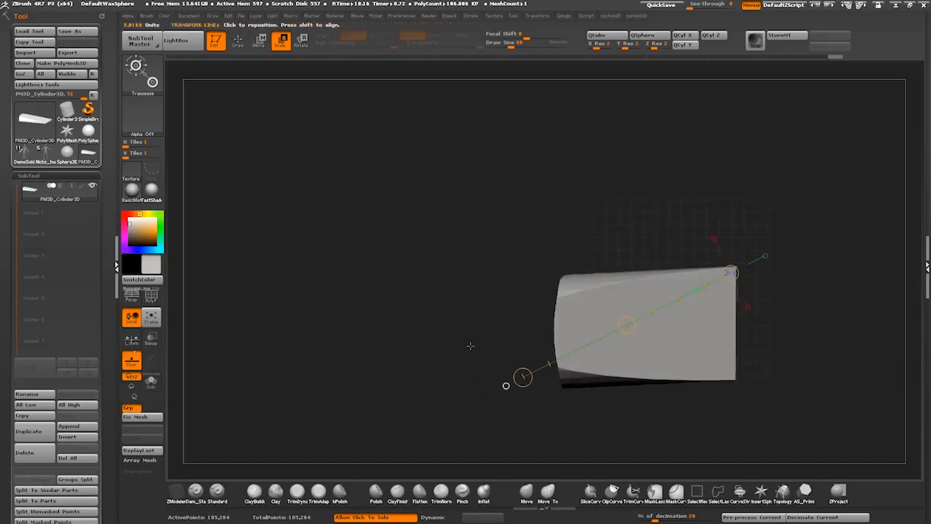
Draw a straight lengthwise transpose line on the flat face and scale the body with the line's middle circle.
drag(727, 325, 559, 324)
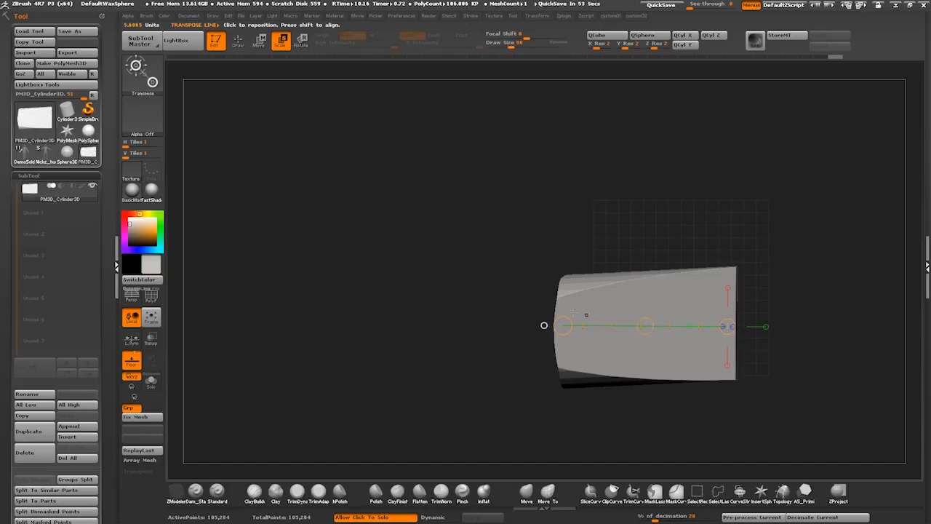
drag(715, 339, 569, 339)
mouse_move(504, 321)
mouse_down()
mouse_move(482, 311)
mouse_move(491, 212)
mouse_move(487, 298)
mouse_move(508, 349)
mouse_move(485, 221)
mouse_move(484, 333)
mouse_up()
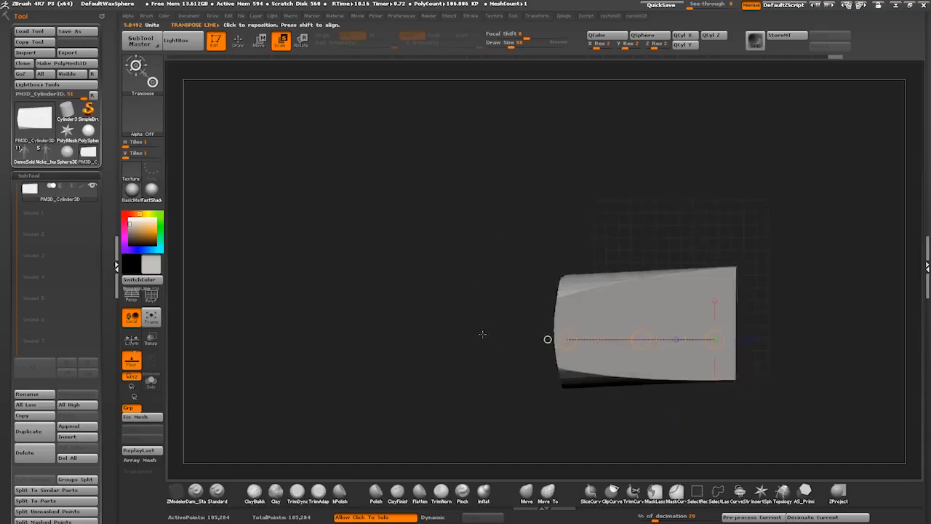
drag(641, 339, 785, 355)
drag(641, 339, 688, 345)
Switch to Move mode and draw straight, snapped transpose lines starting on the body's flat face.
mouse_move(478, 392)
mouse_down()
mouse_move(476, 270)
mouse_move(479, 281)
mouse_move(574, 283)
mouse_up()
key(w)
shift+drag(607, 324, 602, 14)
drag(470, 227, 452, 285)
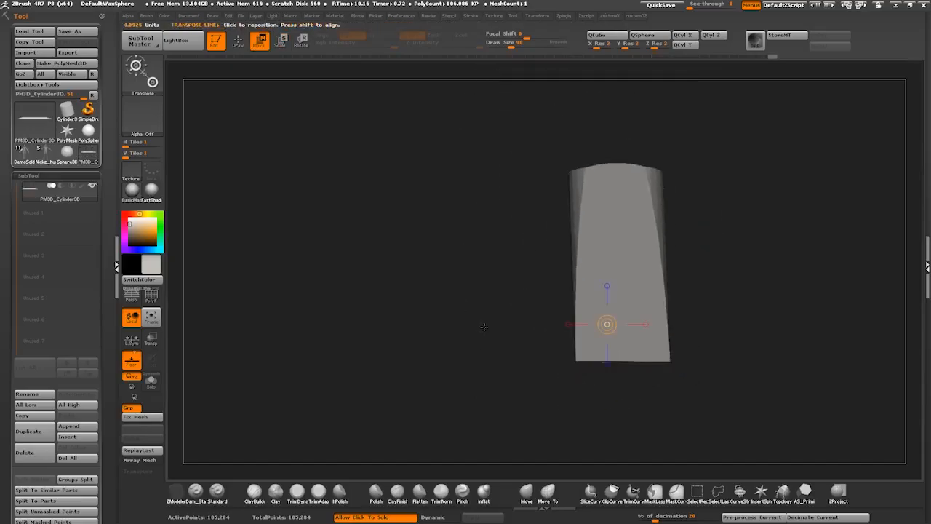
shift+drag(493, 326, 501, 243)
drag(606, 287, 605, 211)
Shorten the body along its length in Scale mode, using a transpose line drawn across its width.
mouse_move(515, 300)
mouse_down()
mouse_move(519, 342)
mouse_move(504, 313)
mouse_up()
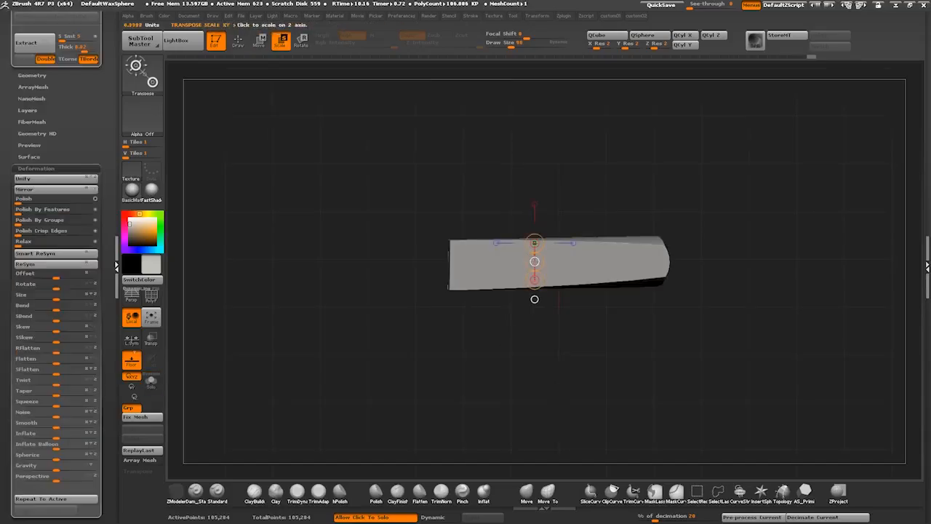
drag(534, 297, 520, 215)
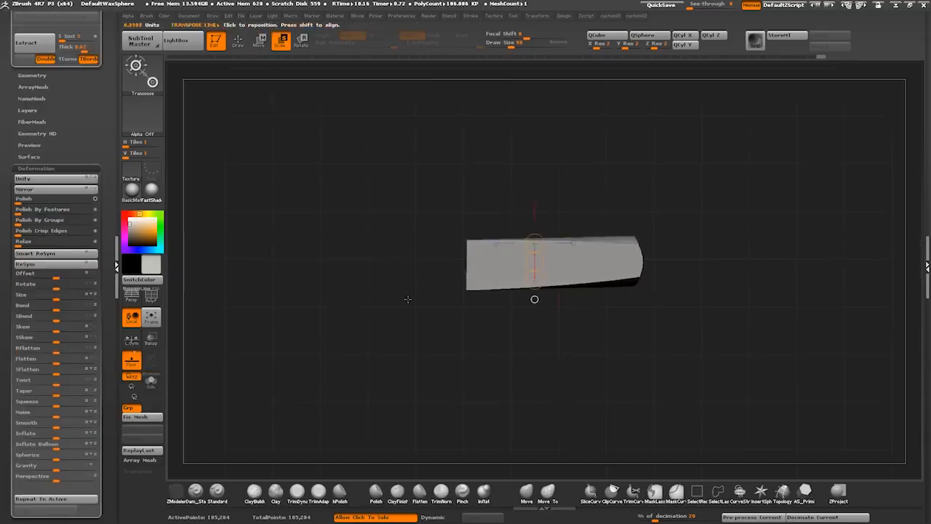
mouse_move(408, 299)
mouse_down()
mouse_move(398, 250)
mouse_move(409, 331)
mouse_move(409, 311)
mouse_up()
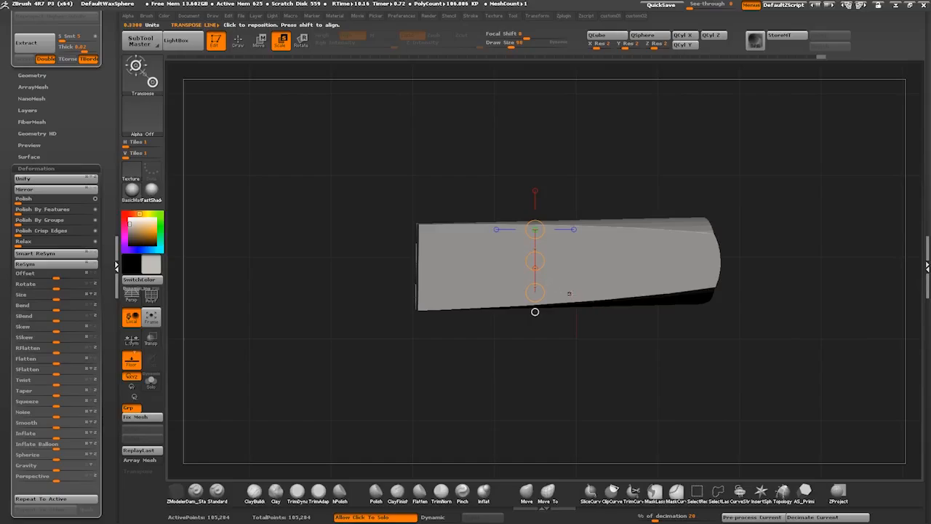
In Move mode, draw a transpose line along the body from its rounded end and pull the line's far circle inward.
click(259, 41)
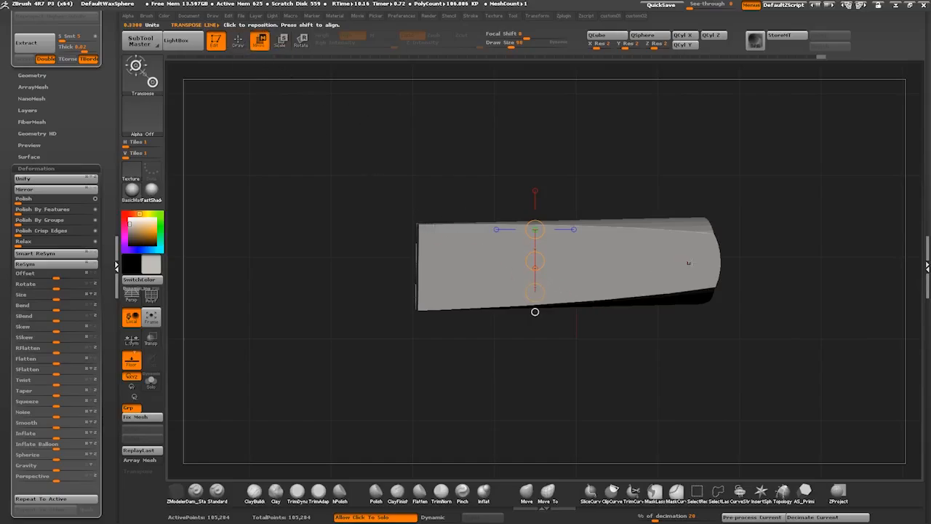
drag(709, 259, 444, 260)
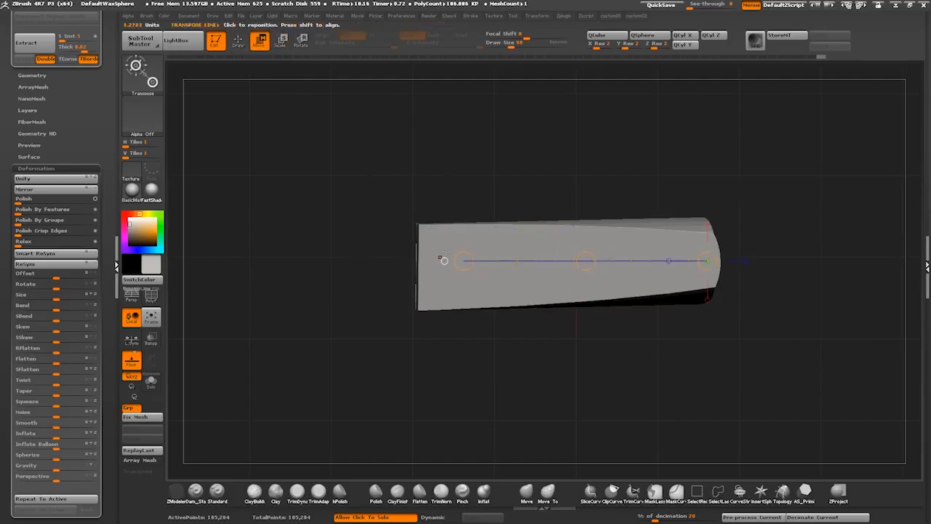
drag(463, 260, 534, 255)
drag(416, 334, 513, 388)
Draw a short snapped transpose line across the sloped top face and check its orientation from several angles.
mouse_move(612, 228)
shift+mouse_down()
mouse_move(555, 228)
mouse_move(582, 228)
shift+mouse_up()
drag(483, 362, 438, 323)
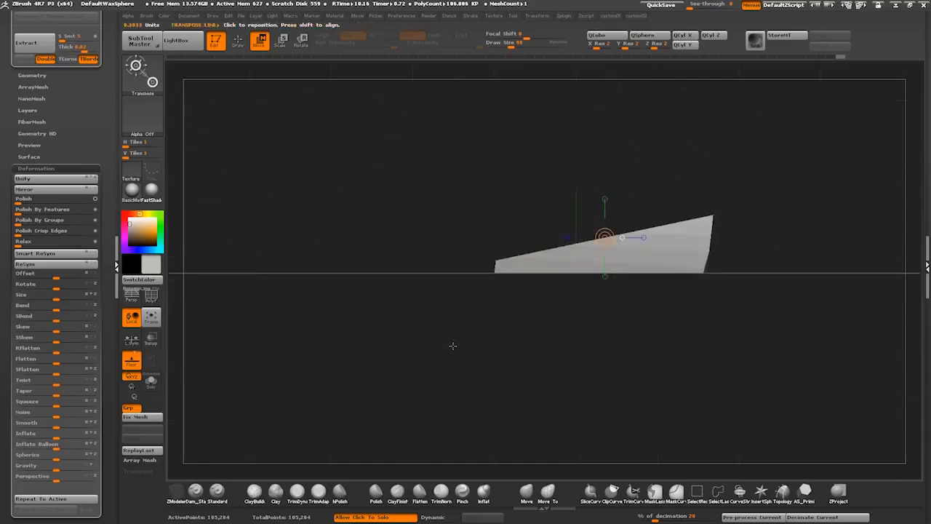
drag(450, 317, 452, 341)
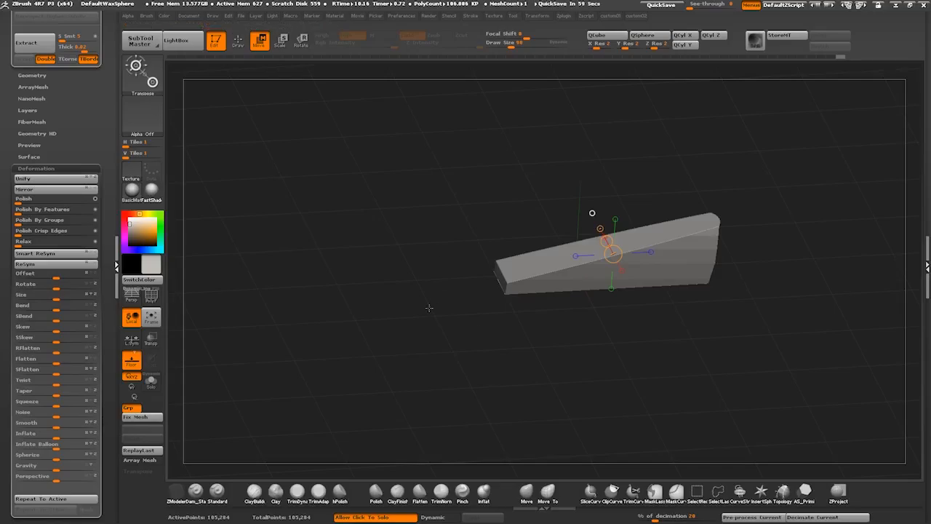
drag(429, 317, 439, 343)
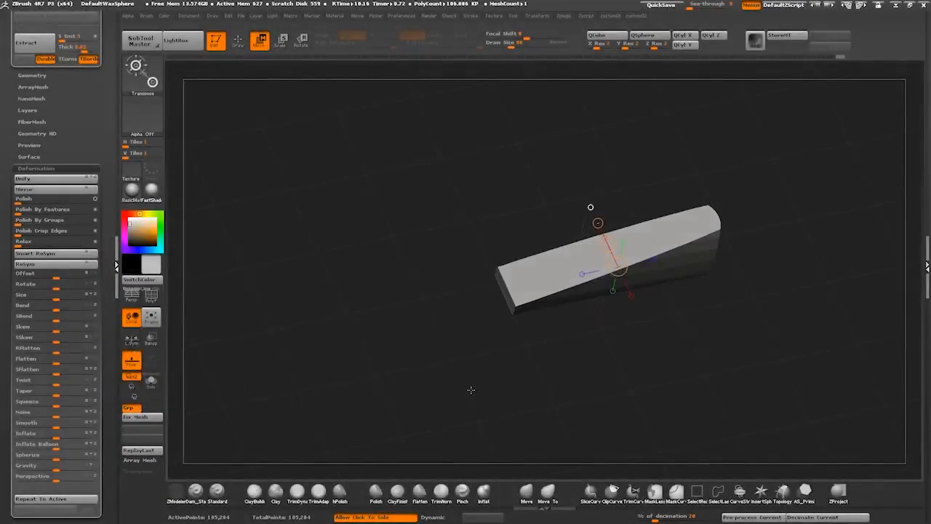
drag(454, 356, 452, 339)
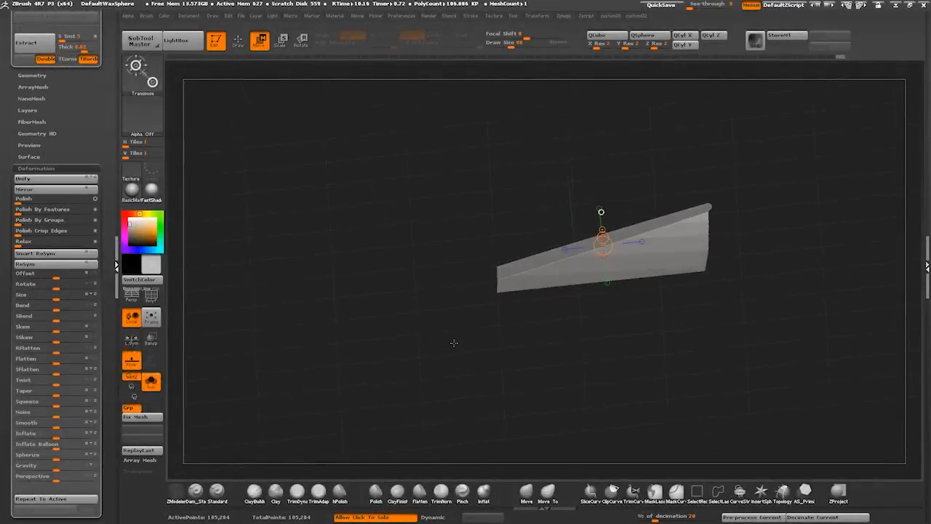
alt+drag(454, 343, 489, 307)
Load the Cylinder3D primitive, convert it to a PolyMesh3D and frame it in the canvas.
drag(11, 83, 42, 319)
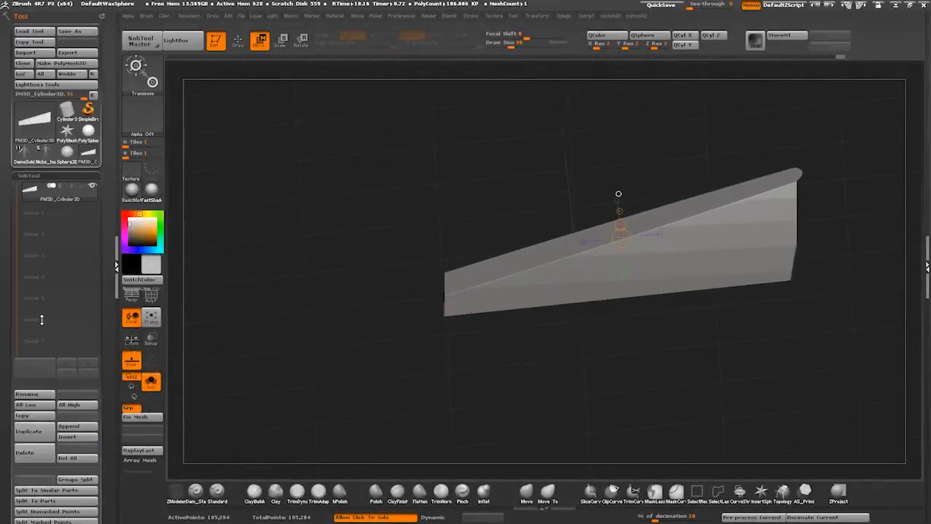
click(69, 111)
click(66, 63)
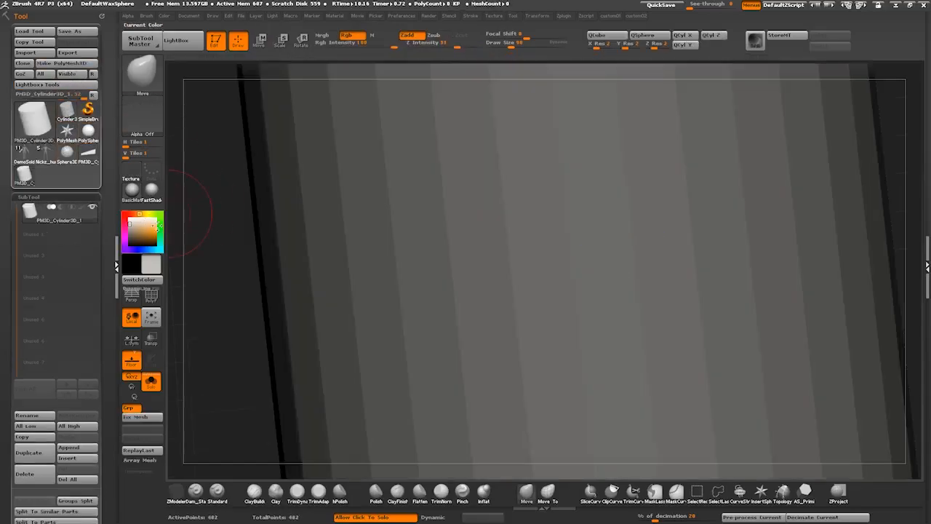
click(154, 316)
alt+drag(209, 343, 264, 164)
Activate Move mode with the wireframe shown and place the transpose line on the new cylinder's lower side.
key(w)
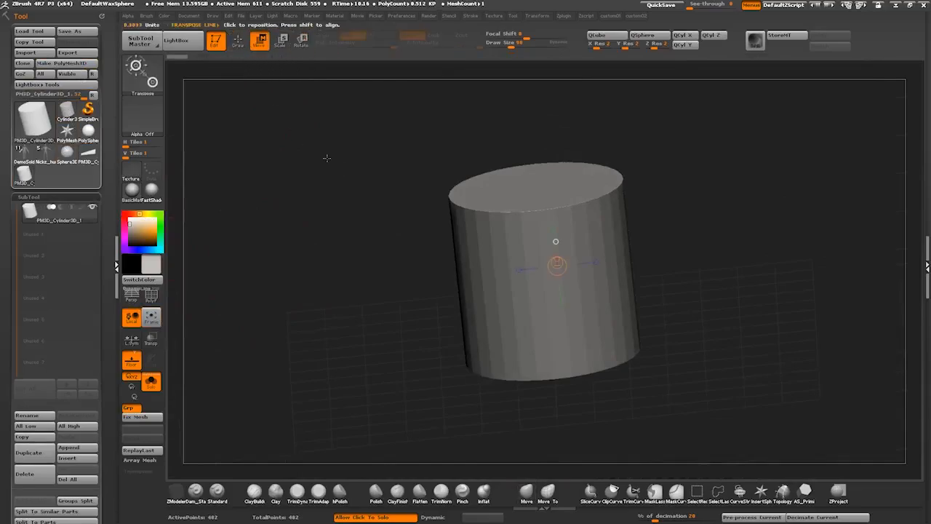
click(151, 296)
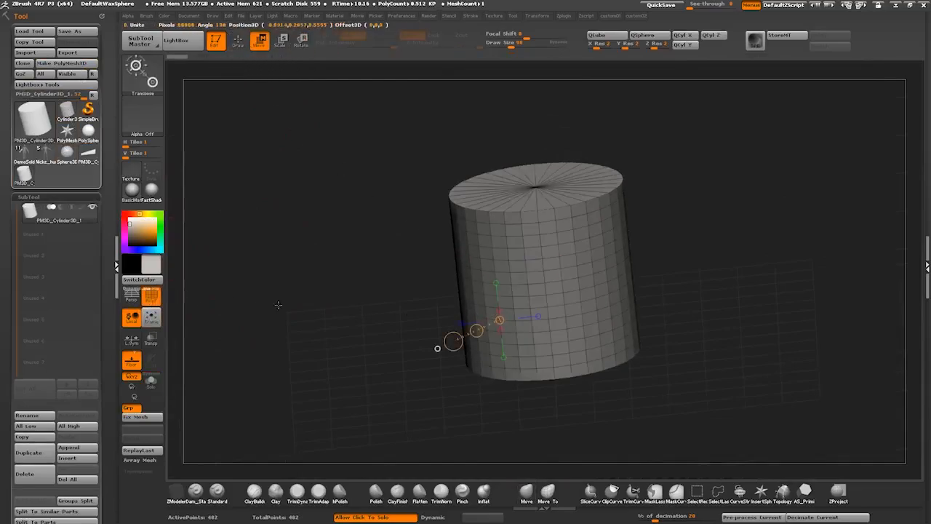
click(438, 349)
drag(395, 281, 419, 299)
Reposition the transpose line at several points around the cylinder's side, one after another.
click(594, 272)
click(576, 330)
click(620, 247)
click(638, 318)
click(592, 262)
click(647, 297)
click(592, 260)
mouse_move(407, 313)
mouse_down()
mouse_move(408, 285)
mouse_move(410, 324)
mouse_up()
click(582, 312)
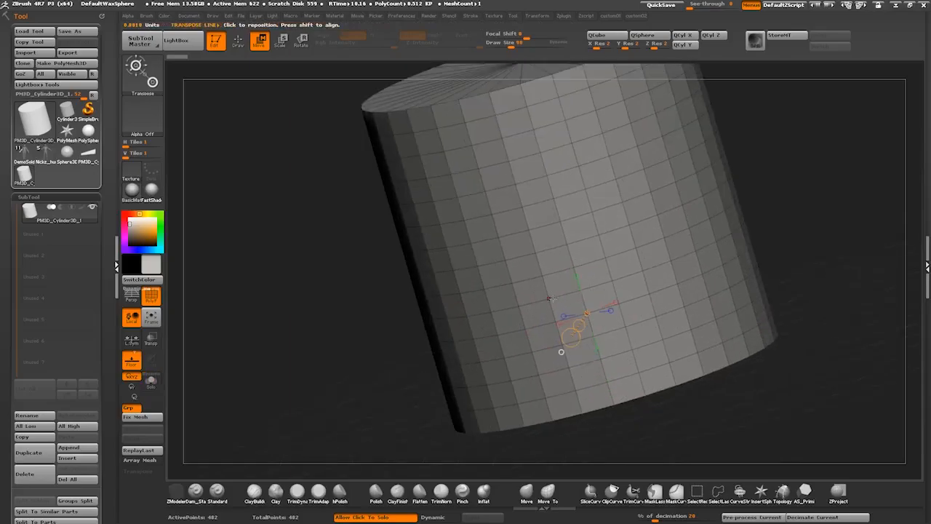
Place the transpose line perpendicular to the cylinder's top cap at the cap's centre.
drag(330, 289, 350, 367)
click(533, 186)
drag(348, 313, 372, 293)
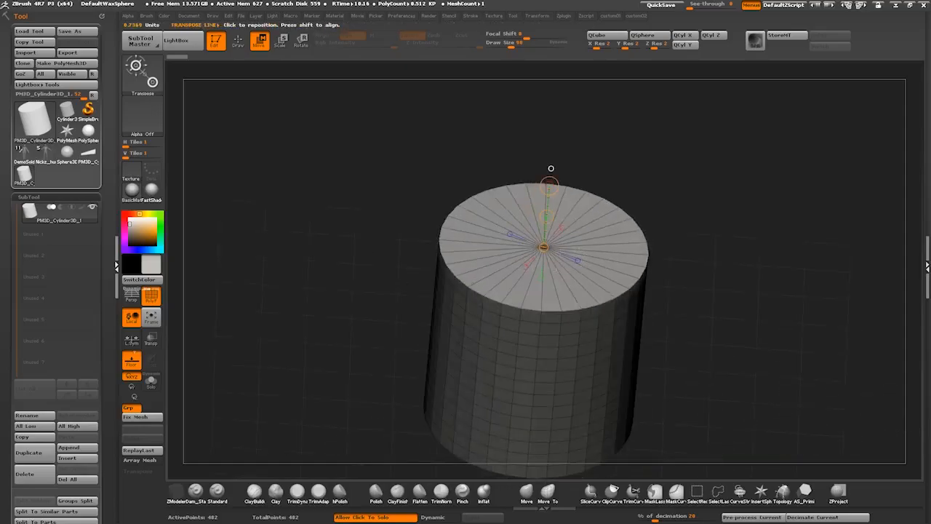
drag(389, 252, 379, 237)
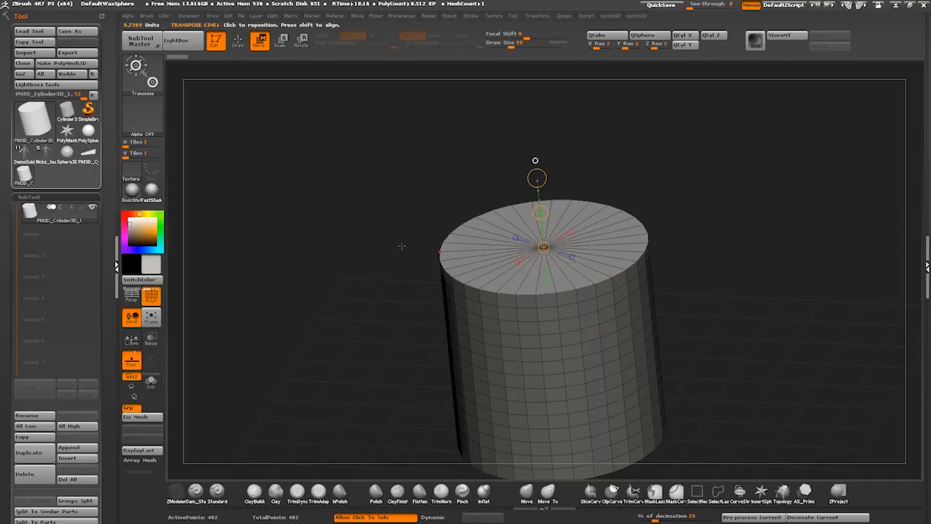
drag(401, 246, 404, 266)
Realign the transpose line on the top cap along different axes with its coloured axis handles.
click(575, 262)
mouse_move(336, 256)
mouse_down()
mouse_move(339, 283)
mouse_move(335, 238)
mouse_up()
click(567, 230)
click(546, 278)
Place the transpose line back on the cylinder's side, pointing outward from the surface.
drag(362, 290, 404, 275)
alt+drag(362, 360, 342, 289)
click(502, 353)
drag(309, 321, 306, 375)
drag(367, 329, 376, 295)
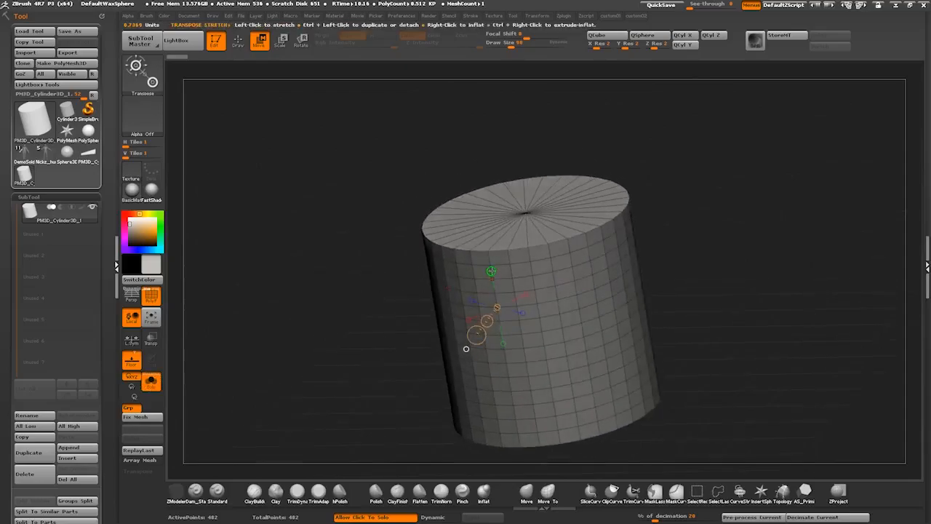
Align the transpose line vertically on the cylinder's side and stretch the cylinder taller along it.
click(491, 273)
shift+drag(367, 300, 387, 290)
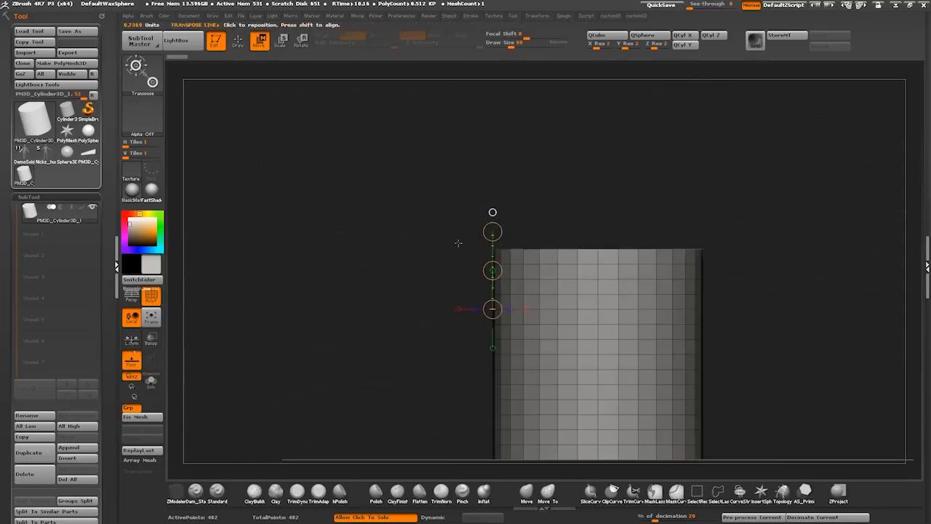
shift+drag(492, 272, 486, 193)
key(ctrl+z)
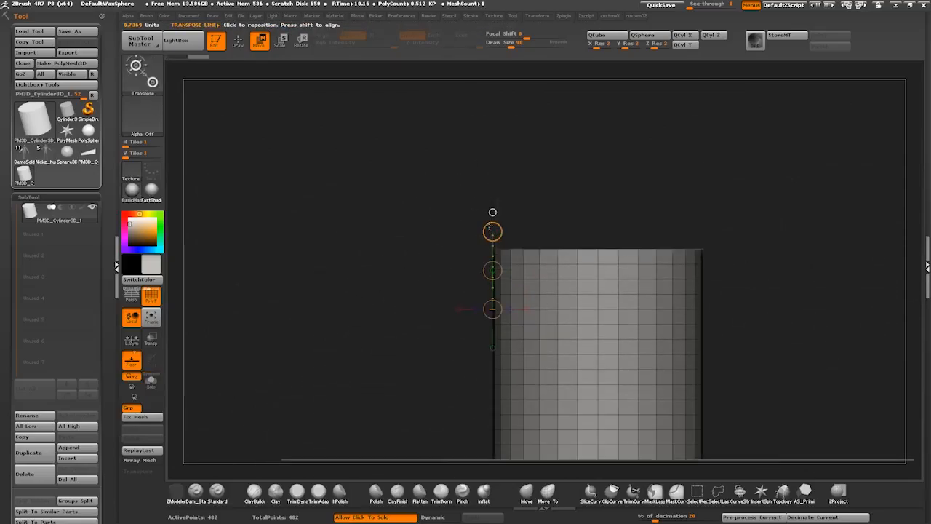
shift+drag(493, 232, 490, 150)
shift+drag(491, 150, 489, 117)
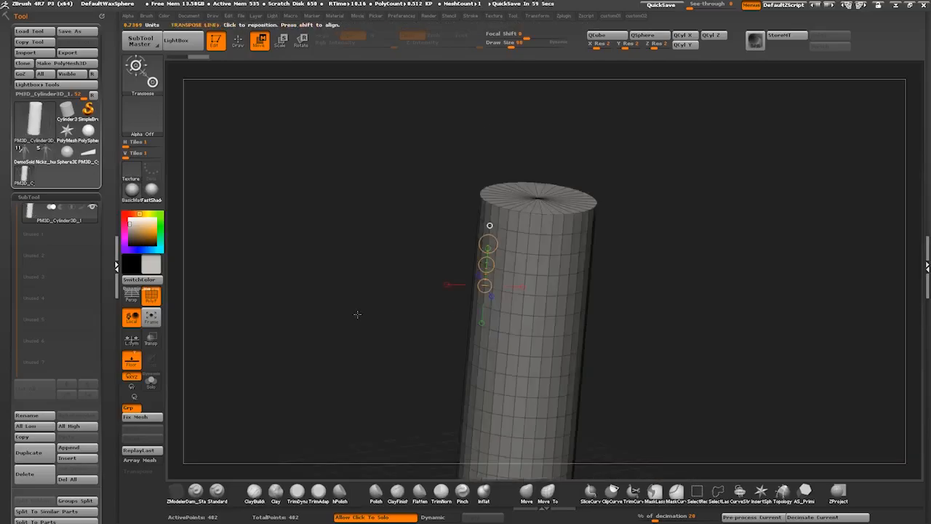
Centre the transpose line on the stretched cylinder and inspect its placement from several angles.
shift+drag(404, 313, 423, 315)
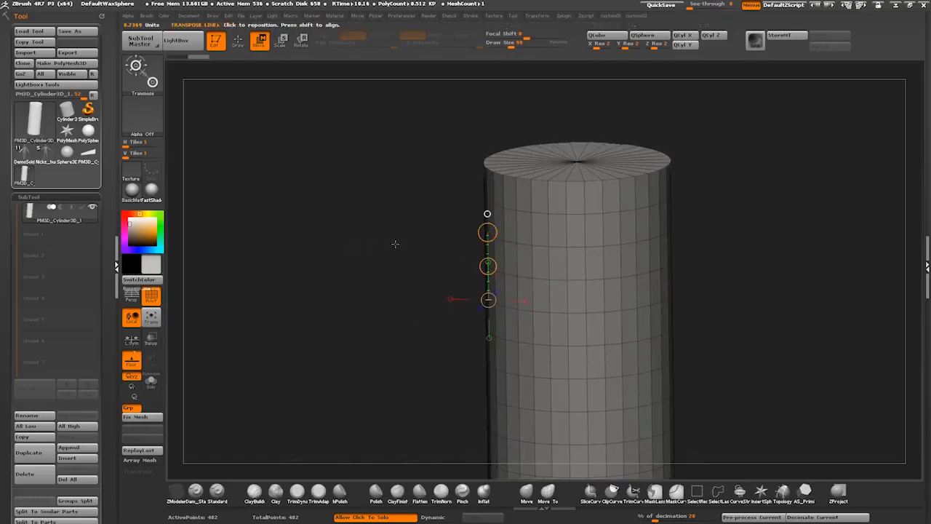
click(488, 213)
click(400, 324)
alt+drag(401, 325, 397, 313)
drag(396, 313, 410, 368)
drag(402, 293, 420, 263)
click(380, 291)
drag(411, 295, 378, 314)
click(323, 256)
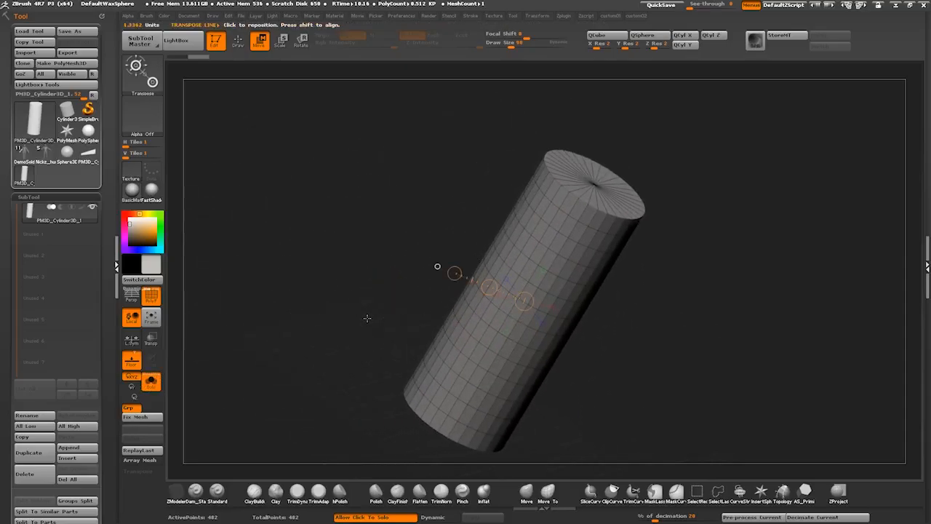
drag(369, 313, 368, 303)
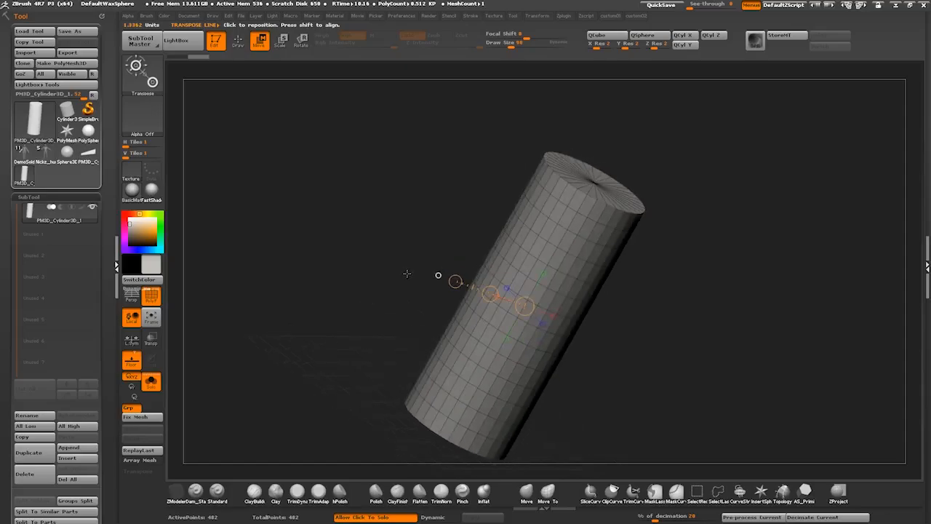
alt+drag(394, 287, 398, 327)
Isolate part of the cylinder with the SelectLasso brush and centre the transpose line on the visible polygons.
ctrl+shift+drag(472, 218, 528, 128)
ctrl+shift+click(718, 496)
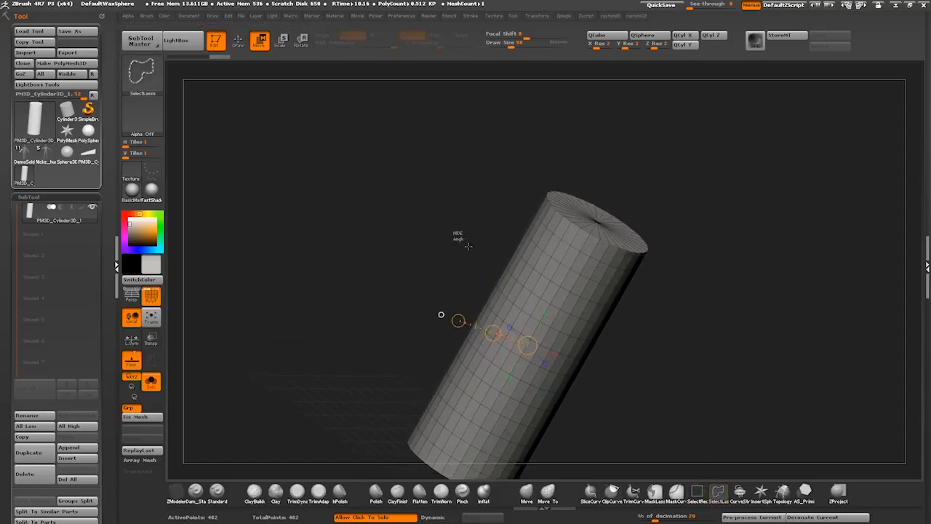
ctrl+alt+shift+drag(446, 224, 465, 160)
mouse_move(419, 299)
mouse_down()
mouse_move(373, 265)
mouse_move(379, 280)
mouse_up()
mouse_move(382, 288)
mouse_down()
mouse_move(443, 386)
mouse_move(471, 376)
mouse_move(401, 385)
mouse_move(402, 344)
mouse_up()
click(435, 313)
alt+drag(360, 240, 454, 325)
drag(454, 324, 451, 291)
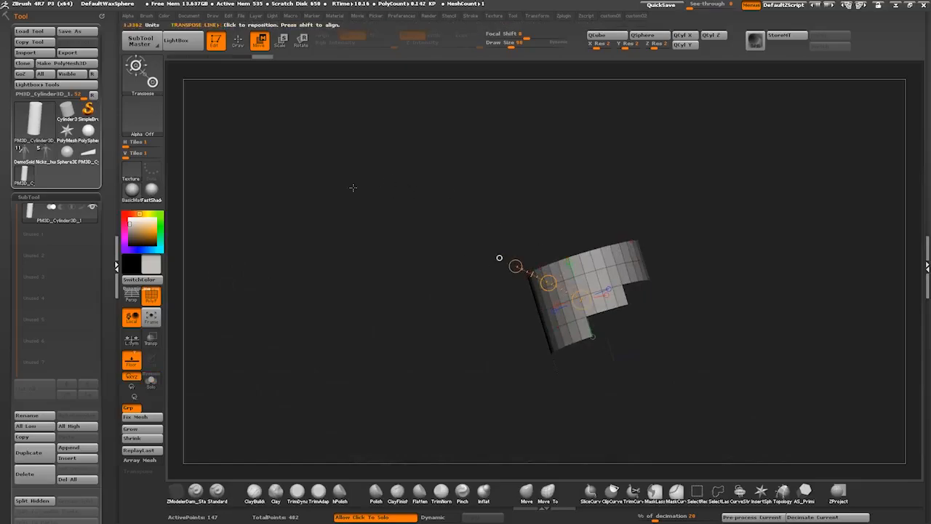
drag(457, 289, 475, 294)
mouse_move(429, 271)
mouse_down()
mouse_move(441, 308)
mouse_move(493, 338)
mouse_up()
Isolate other sections of the cylinder with the lasso selection and restore the whole mesh each time.
mouse_move(750, 399)
ctrl+shift+mouse_down()
mouse_move(623, 255)
mouse_move(462, 388)
mouse_move(466, 379)
ctrl+shift+mouse_up()
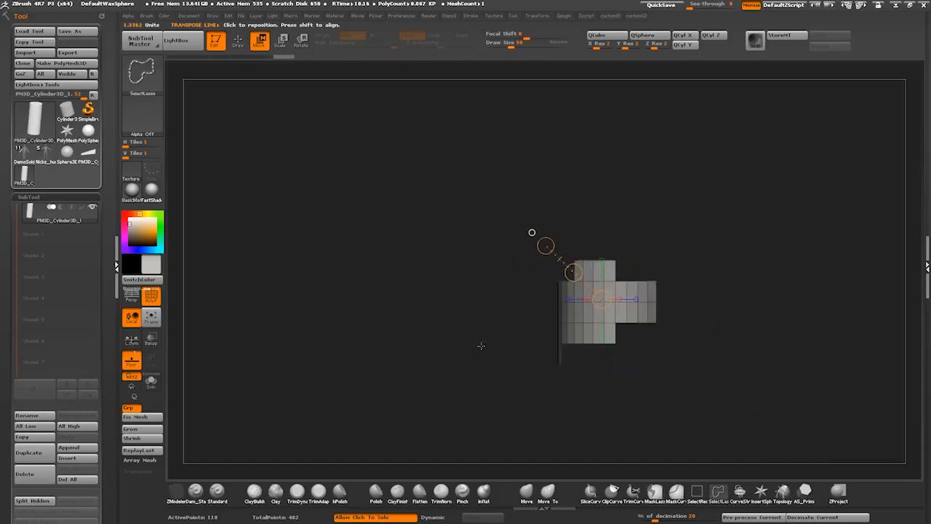
ctrl+shift+click(481, 343)
mouse_move(558, 274)
ctrl+alt+shift+mouse_down()
mouse_move(623, 384)
mouse_move(466, 342)
ctrl+alt+shift+mouse_up()
ctrl+shift+click(480, 320)
Isolate the cylinder's top ring, stand the centred transpose line vertically on it, and unhide the rest of the mesh.
mouse_move(483, 258)
ctrl+alt+shift+mouse_down()
mouse_move(667, 202)
mouse_move(626, 202)
ctrl+alt+shift+mouse_up()
mouse_move(436, 264)
mouse_down()
mouse_move(439, 284)
mouse_move(466, 280)
mouse_move(531, 317)
mouse_up()
click(536, 225)
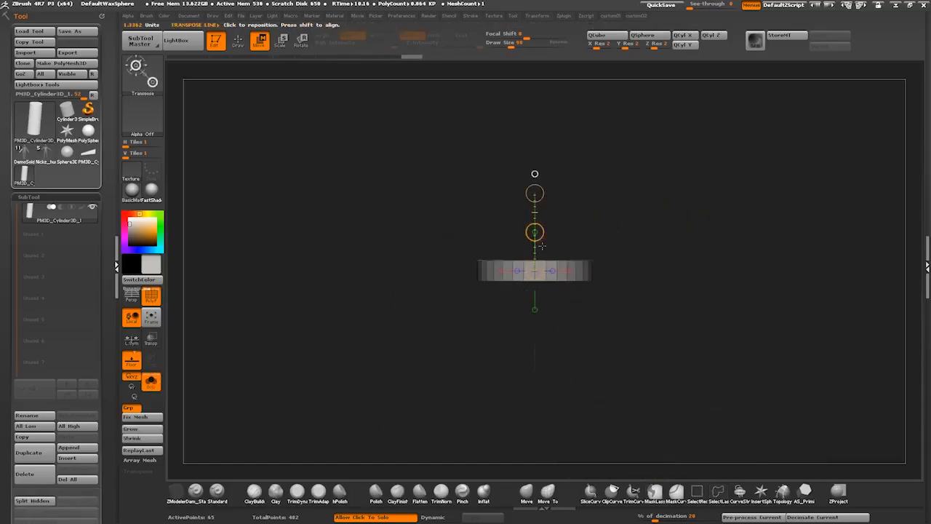
ctrl+shift+click(435, 307)
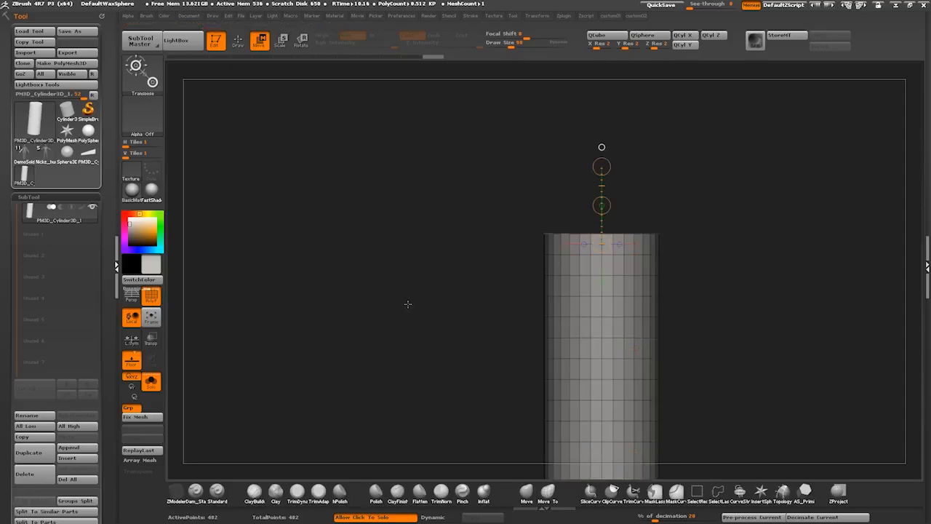
Isolate a patch of polygons along the cylinder's side and centre the transpose line on it.
mouse_move(416, 319)
mouse_down()
mouse_move(395, 339)
mouse_move(422, 339)
mouse_move(431, 383)
mouse_move(438, 320)
mouse_move(422, 312)
mouse_move(435, 372)
mouse_move(442, 343)
mouse_move(466, 321)
mouse_up()
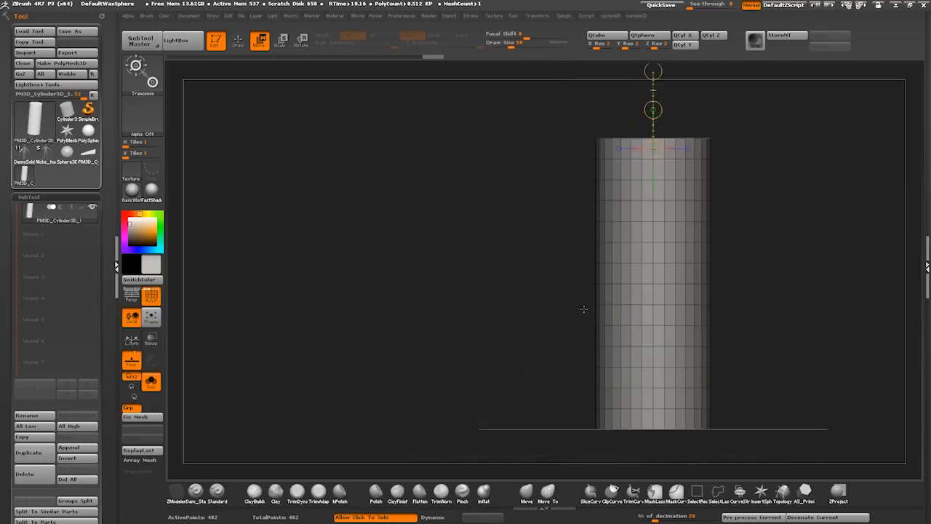
ctrl+shift+drag(592, 195, 570, 356)
ctrl+shift+click(515, 291)
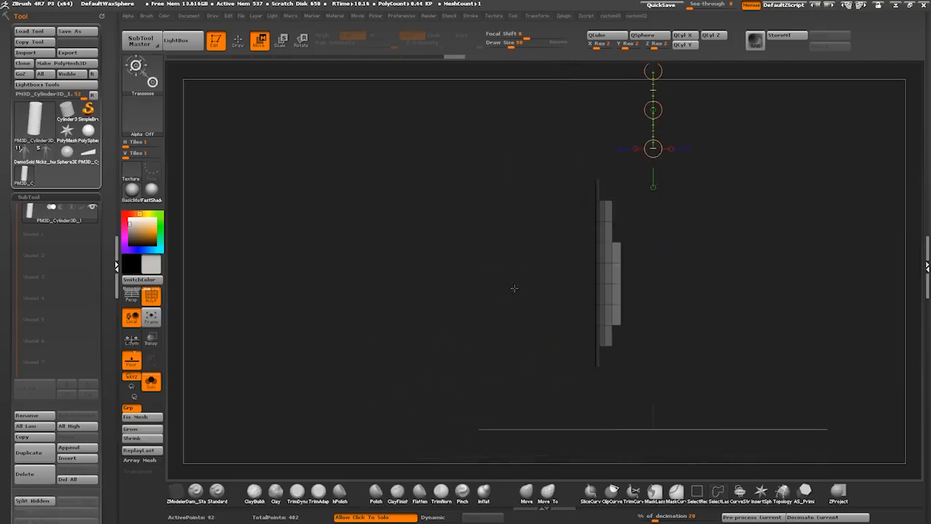
drag(580, 176, 509, 235)
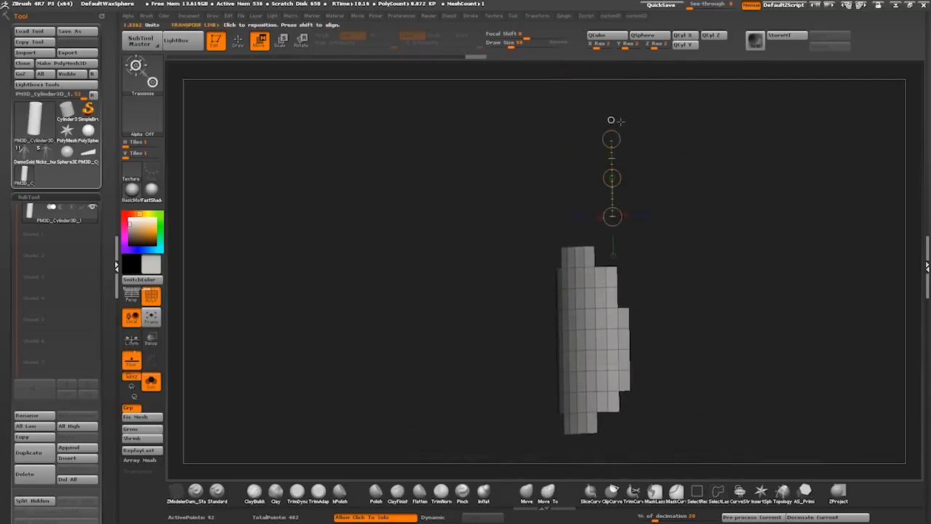
click(612, 120)
Align the transpose line horizontally outward from the isolated side patch and extrude the patch away from the cylinder.
click(514, 212)
mouse_move(461, 317)
mouse_down()
mouse_move(484, 339)
mouse_move(493, 366)
mouse_move(472, 366)
mouse_move(485, 350)
mouse_move(515, 395)
mouse_up()
mouse_move(464, 322)
mouse_down()
mouse_move(514, 337)
mouse_move(453, 316)
mouse_move(455, 328)
mouse_up()
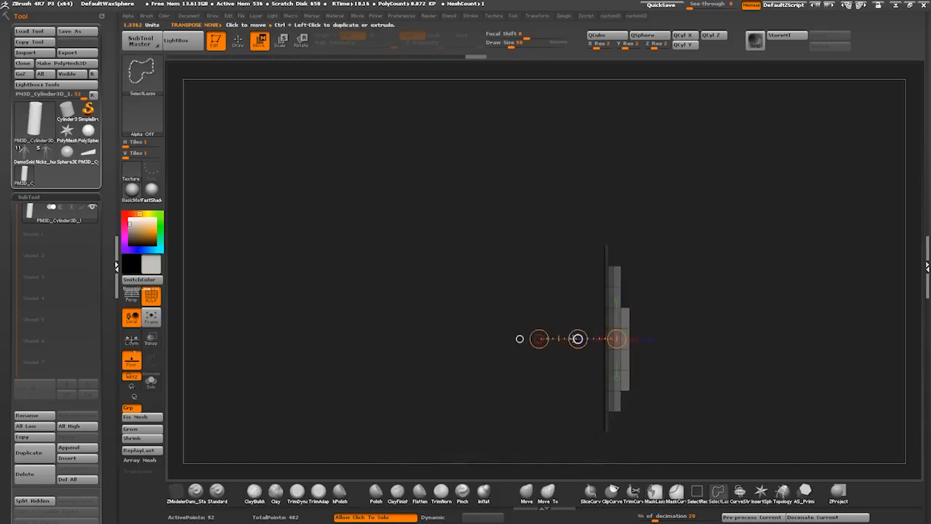
ctrl+drag(576, 339, 561, 338)
key(ctrl+z)
ctrl+click(479, 313)
ctrl+shift+click(472, 321)
ctrl+click(471, 322)
Isolate the small top end of the extruded block and align the transpose line vertically at its centre.
mouse_move(425, 309)
shift+mouse_down()
mouse_move(453, 347)
mouse_move(458, 310)
mouse_move(480, 326)
mouse_move(517, 264)
mouse_move(536, 264)
mouse_move(546, 225)
shift+mouse_up()
mouse_move(502, 257)
mouse_down()
mouse_move(503, 291)
mouse_move(503, 264)
mouse_up()
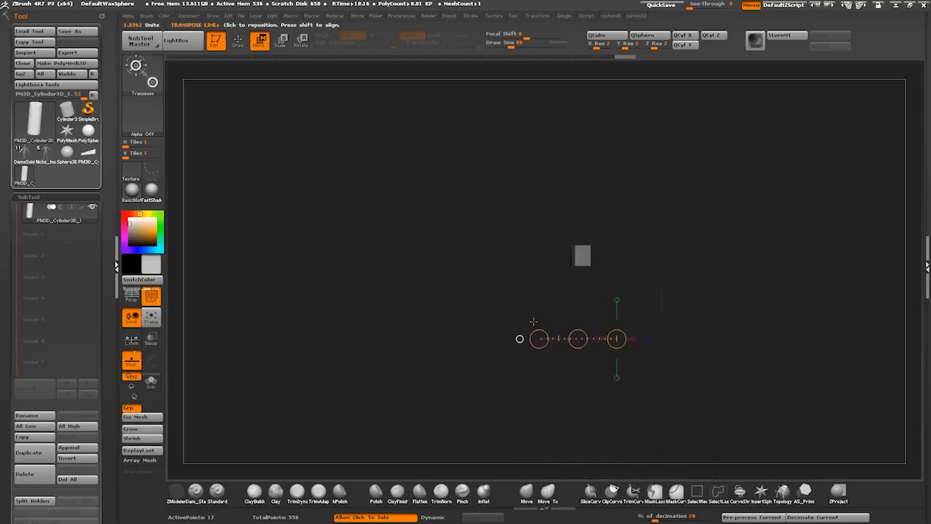
click(517, 338)
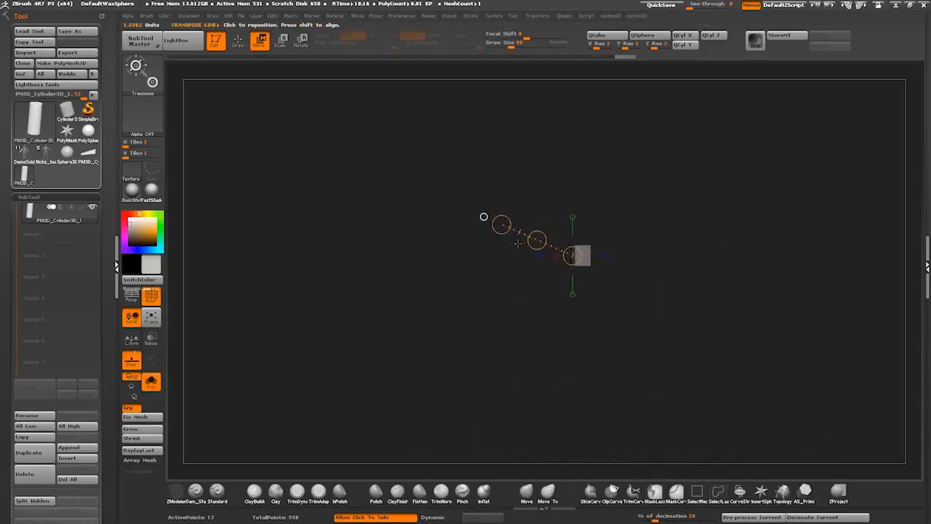
click(572, 217)
drag(480, 231, 518, 228)
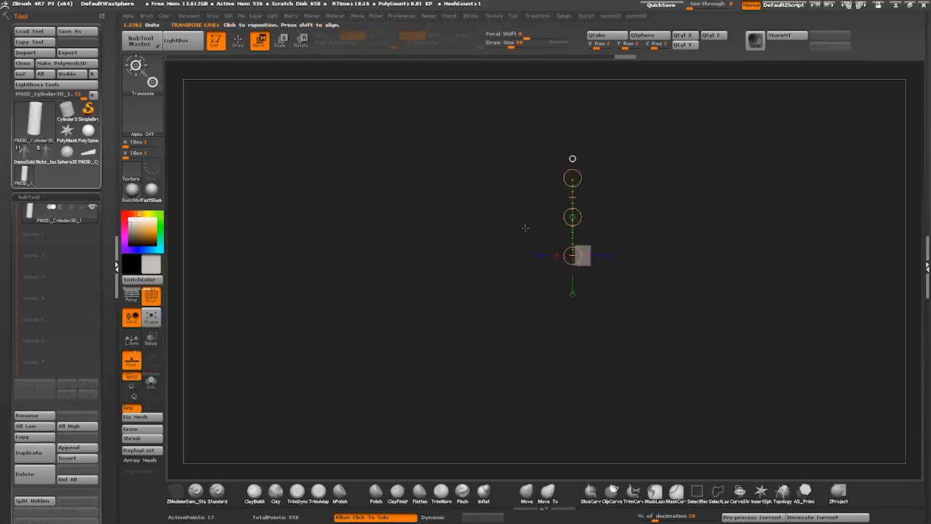
Extrude the top end of the block upward past the top of the cylinder.
mouse_move(505, 260)
ctrl+alt+shift+mouse_down()
mouse_move(618, 298)
mouse_move(467, 306)
mouse_move(465, 327)
mouse_move(470, 270)
ctrl+alt+shift+mouse_up()
ctrl+shift+click(466, 328)
ctrl+shift+drag(572, 217, 571, 184)
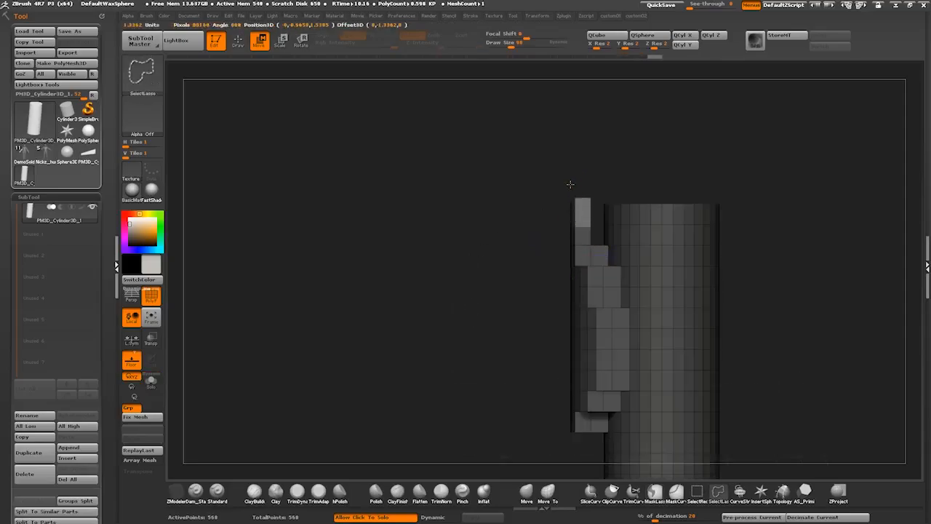
drag(526, 283, 402, 356)
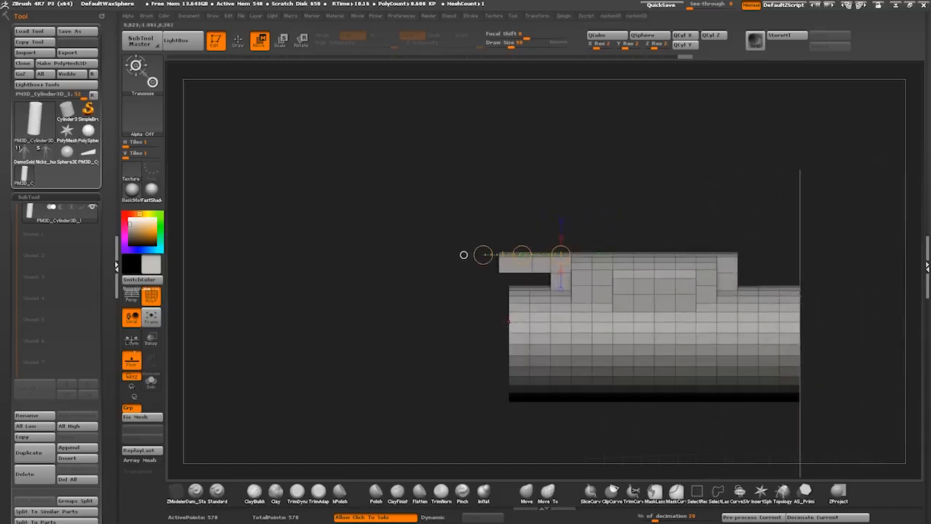
Draw a transpose line straight up through the side block and clip the block's outer surface flat.
key(ctrl+shift)
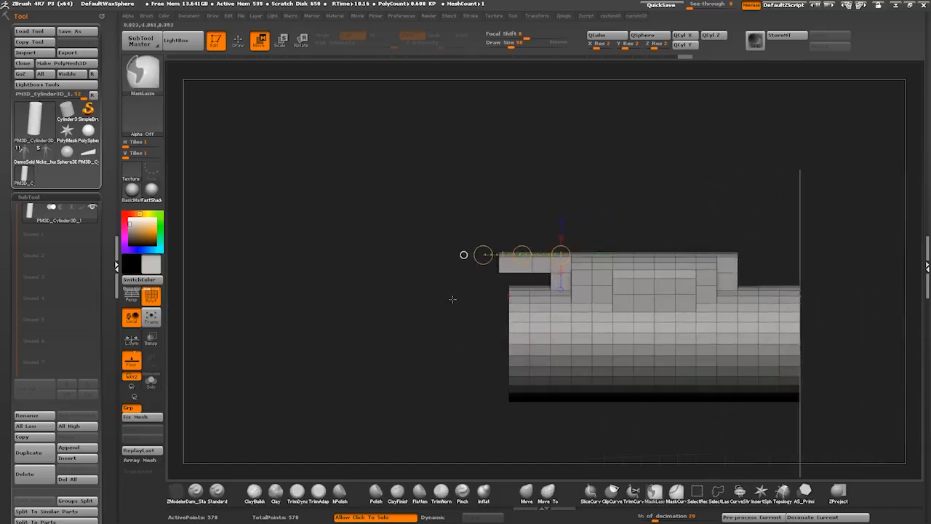
ctrl+shift+drag(470, 327, 473, 366)
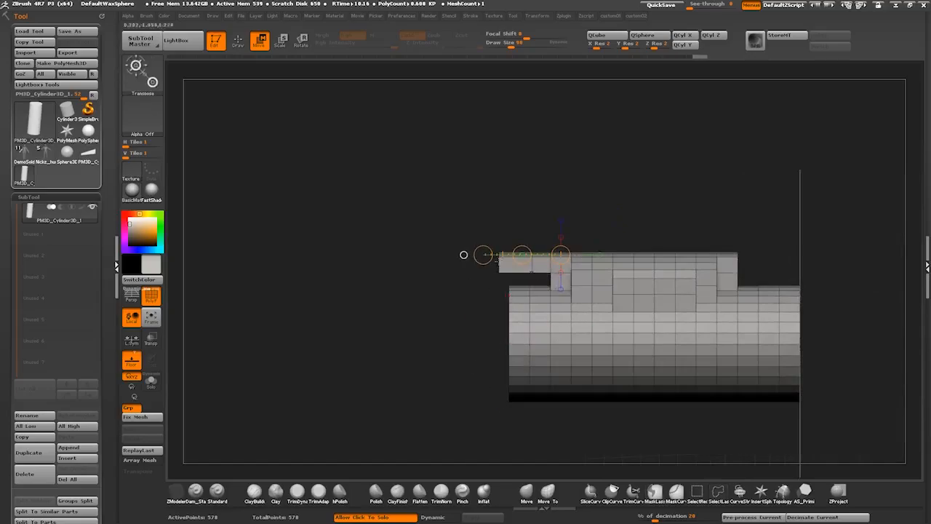
drag(613, 304, 613, 158)
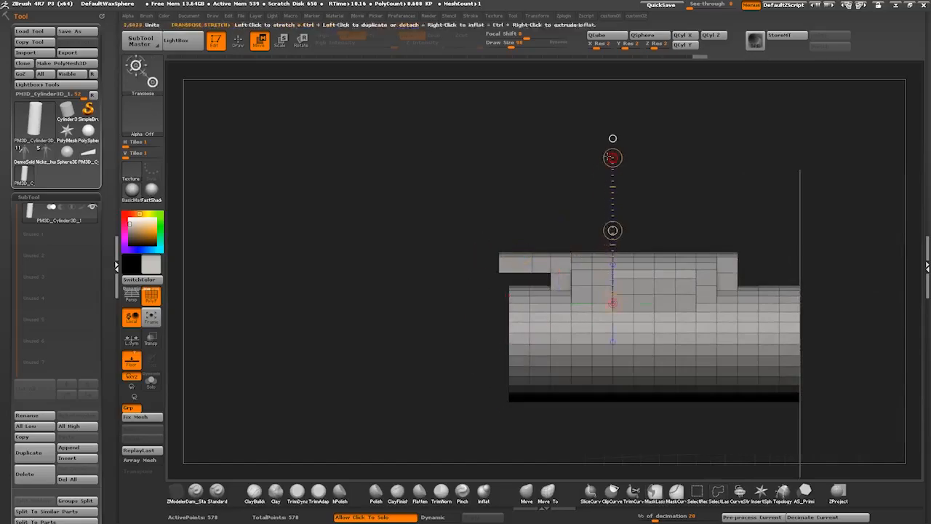
drag(613, 303, 612, 263)
Lay the transpose line lengthwise along the cylinder and clip its base end flat to shorten it.
mouse_move(421, 304)
mouse_down()
mouse_move(459, 325)
mouse_move(461, 308)
mouse_move(439, 299)
mouse_up()
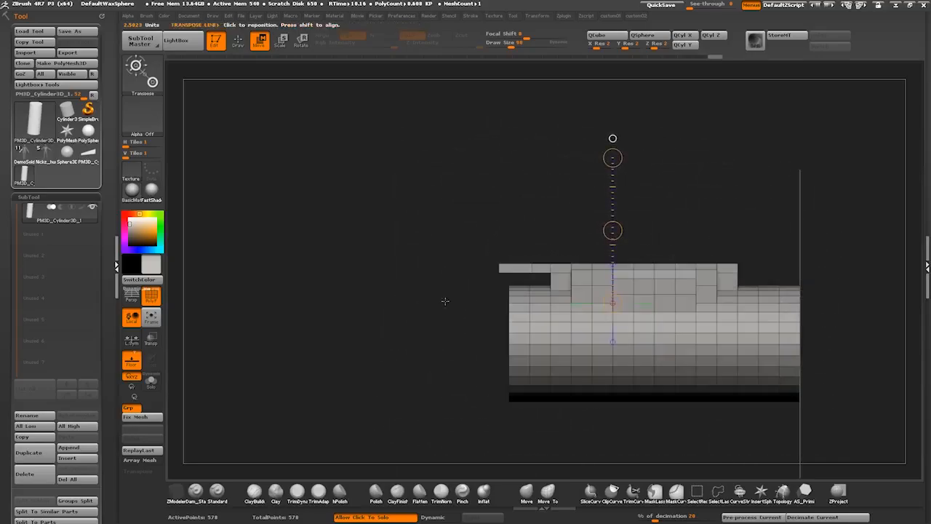
drag(677, 344, 613, 344)
mouse_move(779, 344)
mouse_down()
mouse_move(623, 344)
mouse_move(800, 355)
mouse_up()
key(ctrl+z)
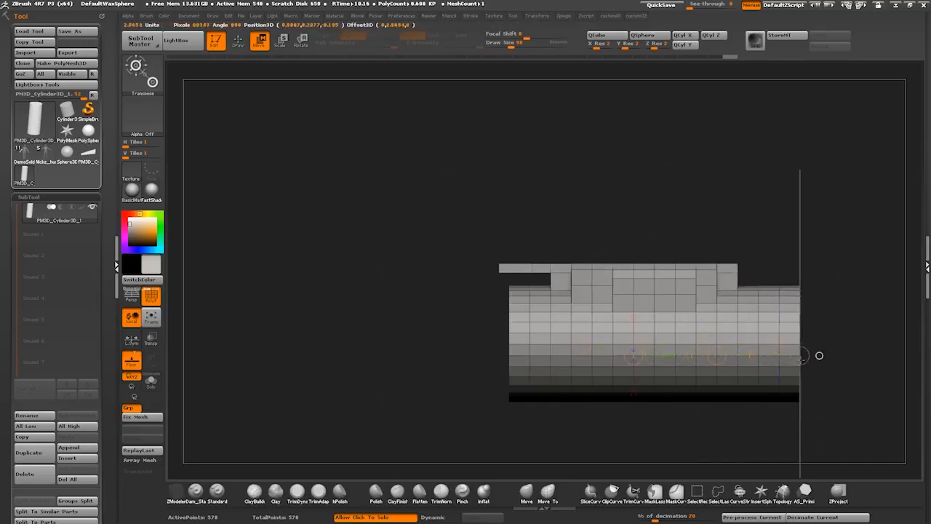
mouse_move(633, 356)
mouse_down()
mouse_move(791, 357)
mouse_move(757, 357)
mouse_up()
drag(515, 427, 414, 345)
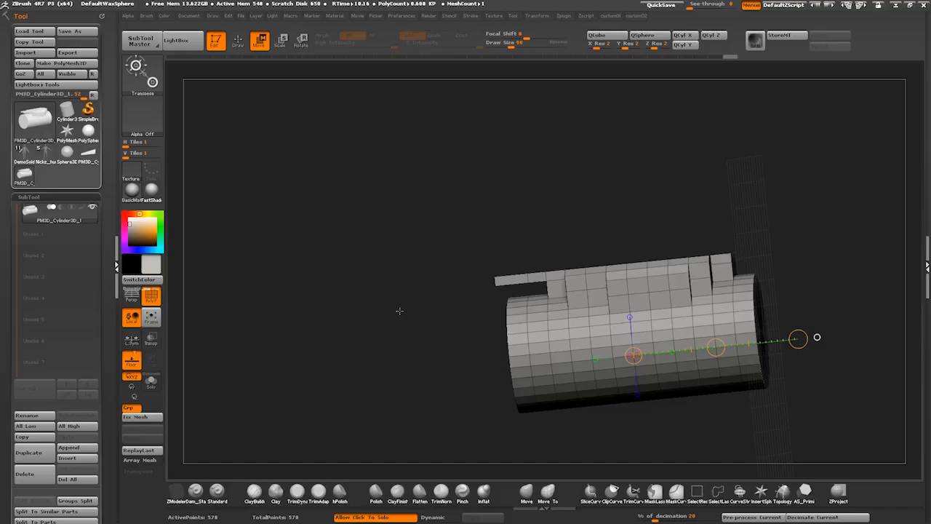
mouse_move(398, 308)
mouse_down()
mouse_move(388, 305)
mouse_move(400, 310)
mouse_up()
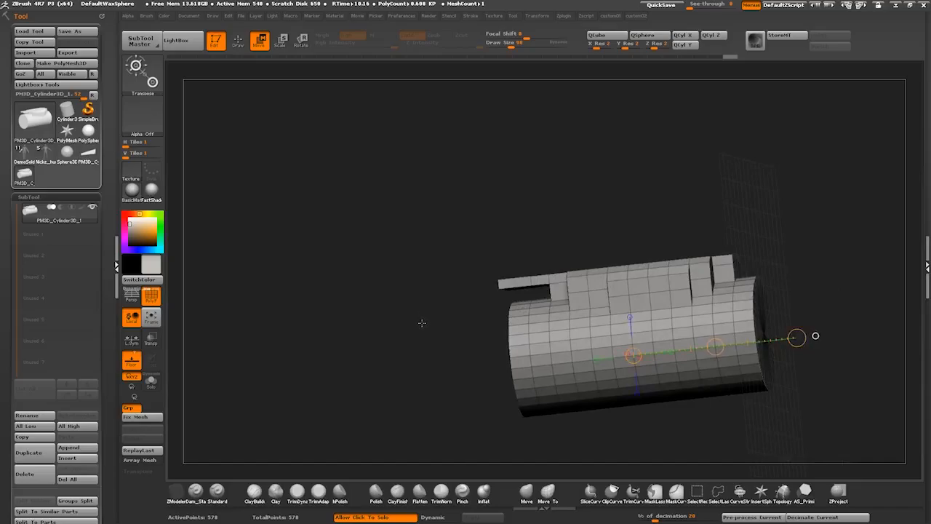
drag(406, 311, 411, 307)
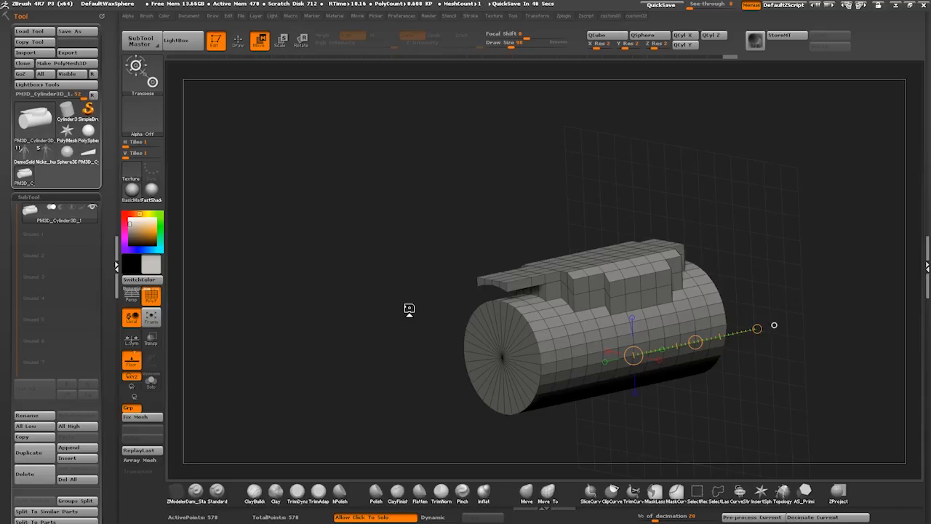
Draw a transpose line across the mesh and duplicate it twice, placing one copy above and one beside the original.
shift+click(408, 310)
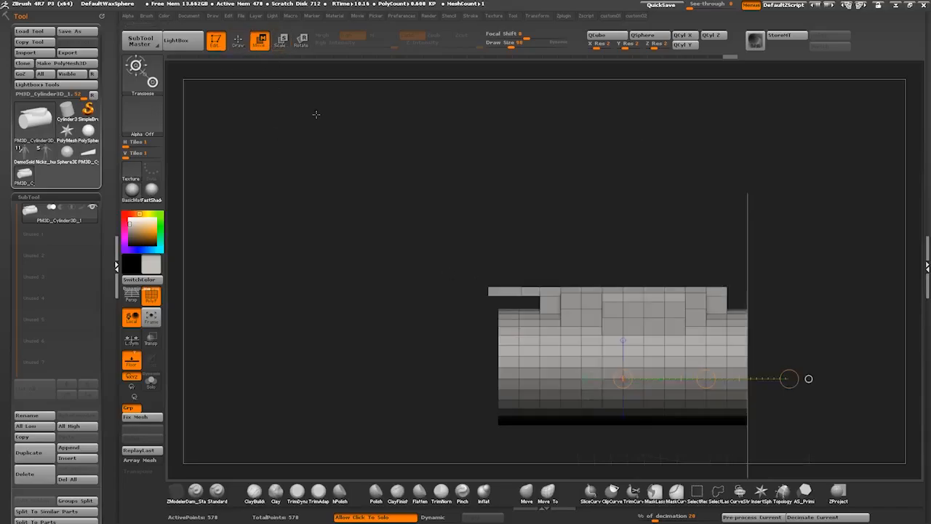
drag(581, 355, 349, 287)
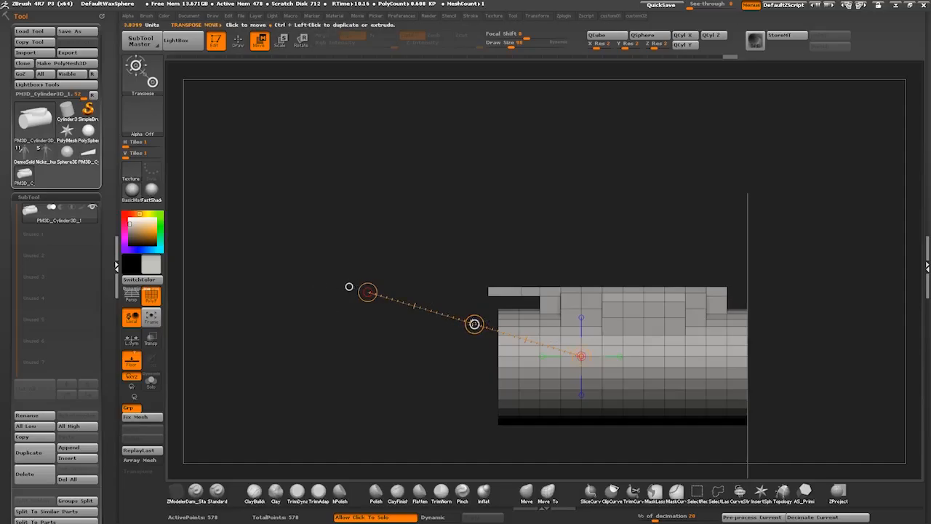
key(ctrl)
drag(653, 370, 330, 301)
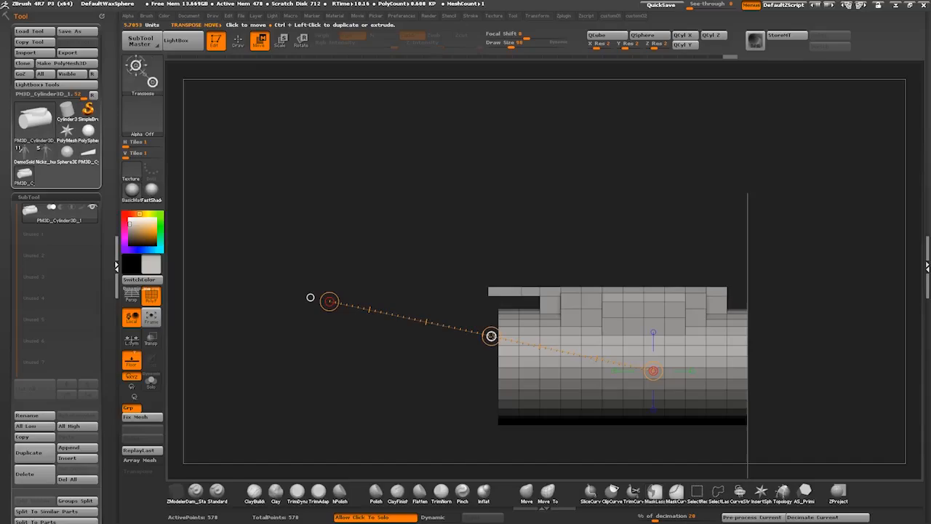
ctrl+drag(491, 335, 436, 171)
drag(473, 332, 276, 359)
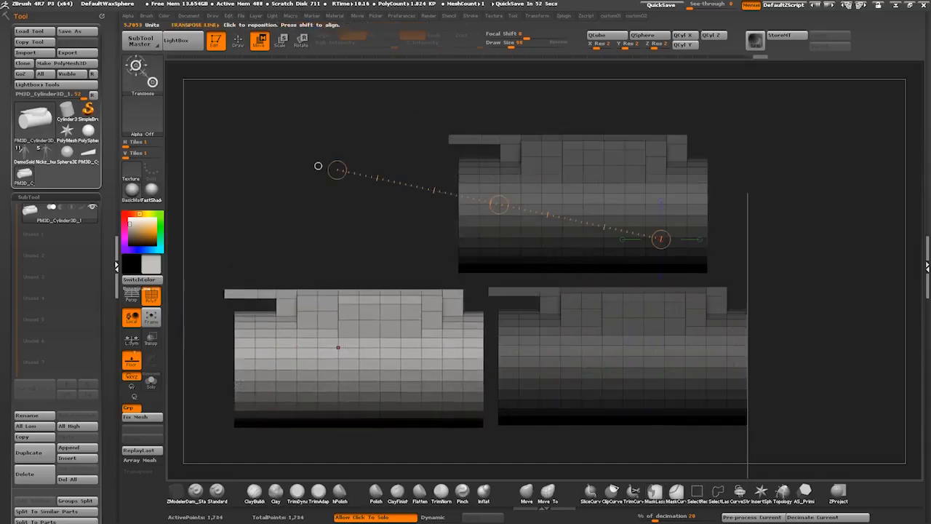
Try duplicating the unmasked lower copy upward with a new transpose line, and undo that extra copy.
alt+drag(326, 229, 378, 265)
mouse_move(347, 297)
alt+mouse_down()
mouse_move(342, 266)
mouse_move(344, 307)
alt+mouse_up()
drag(480, 365, 263, 234)
mouse_move(380, 305)
ctrl+mouse_down()
mouse_move(418, 240)
mouse_move(432, 189)
ctrl+mouse_up()
drag(270, 271, 255, 281)
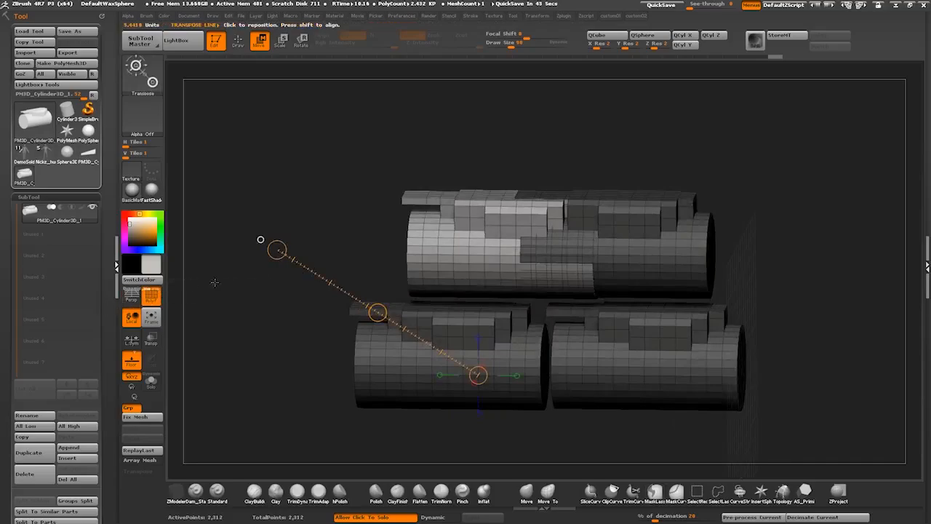
key(ctrl+z)
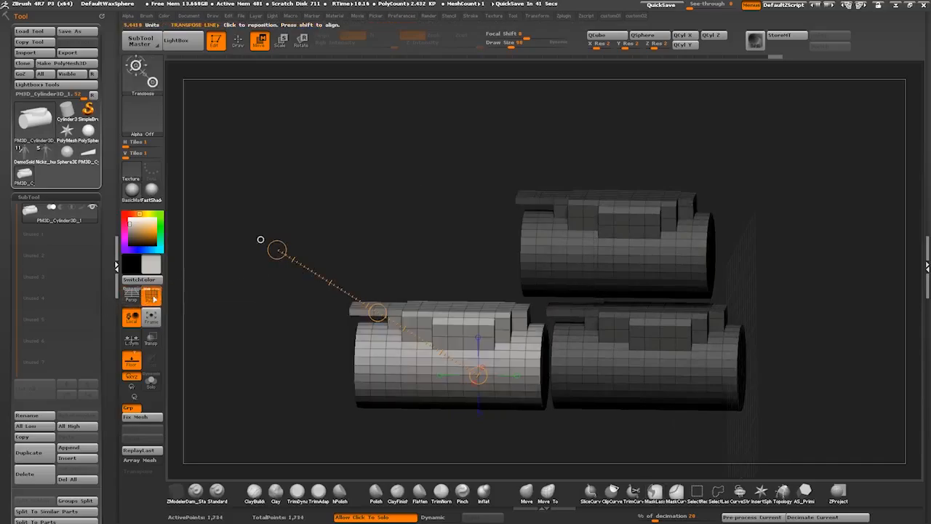
Display the polygroup colours of the three meshes in PolyFrame and clear the mask from them.
click(156, 289)
mouse_move(280, 329)
mouse_down()
mouse_move(293, 320)
mouse_move(284, 338)
mouse_up()
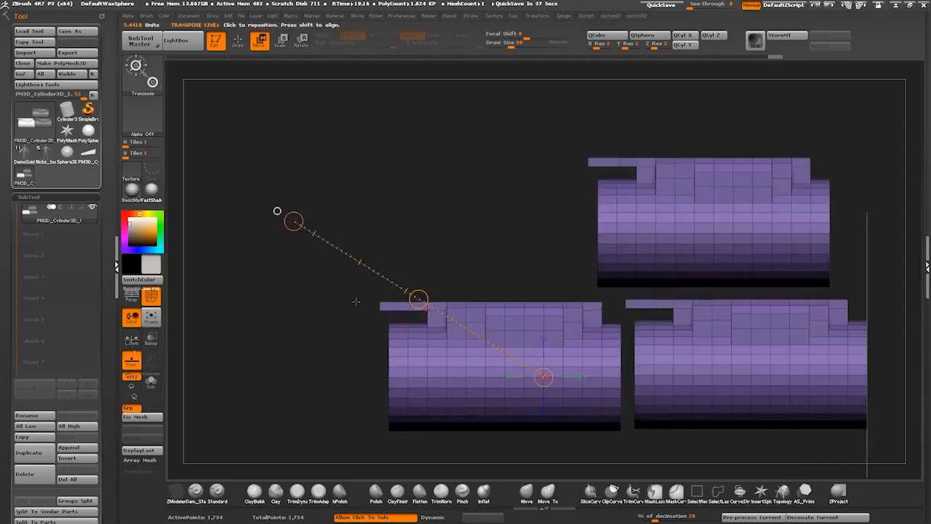
Assign each of the three separate meshes its own polygroup.
drag(408, 357, 407, 357)
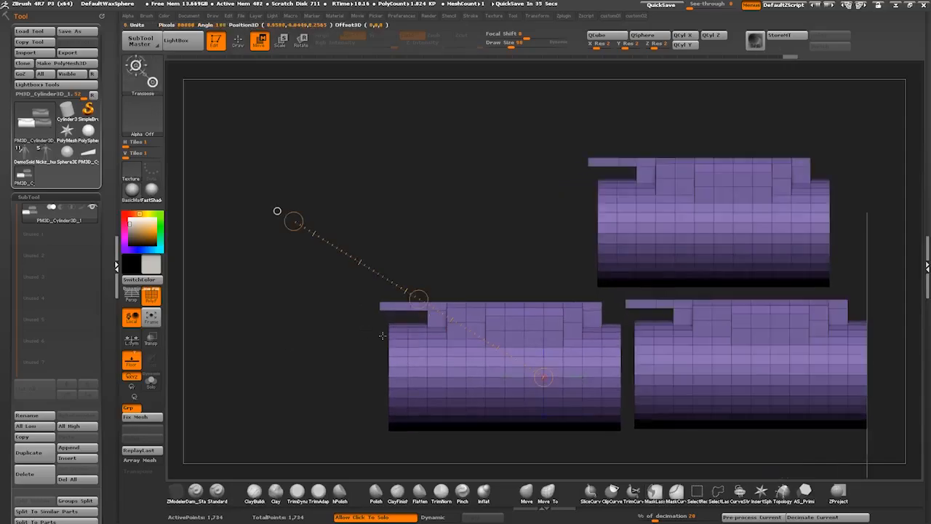
key(1)
click(410, 388)
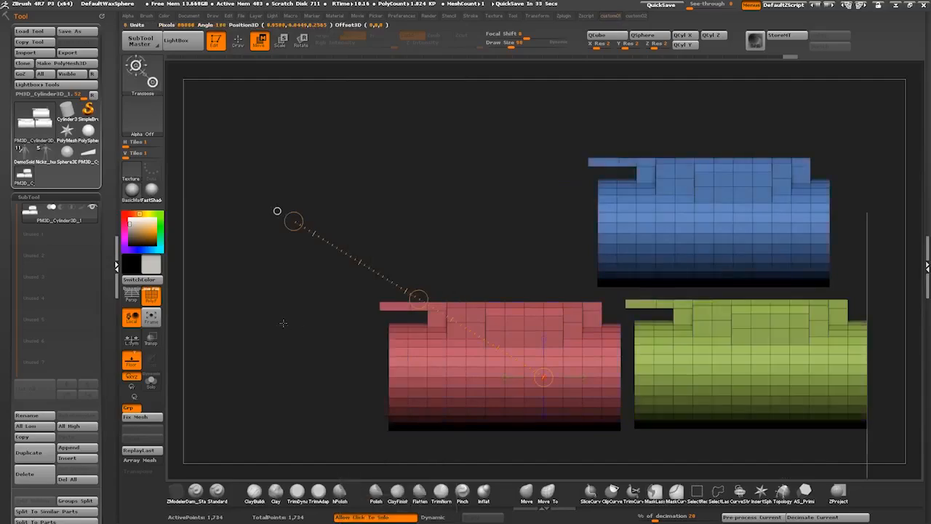
Mask every polygroup except the red mesh, and duplicate that mesh up between the others with a level transpose line.
ctrl+click(441, 357)
shift+drag(543, 347, 285, 347)
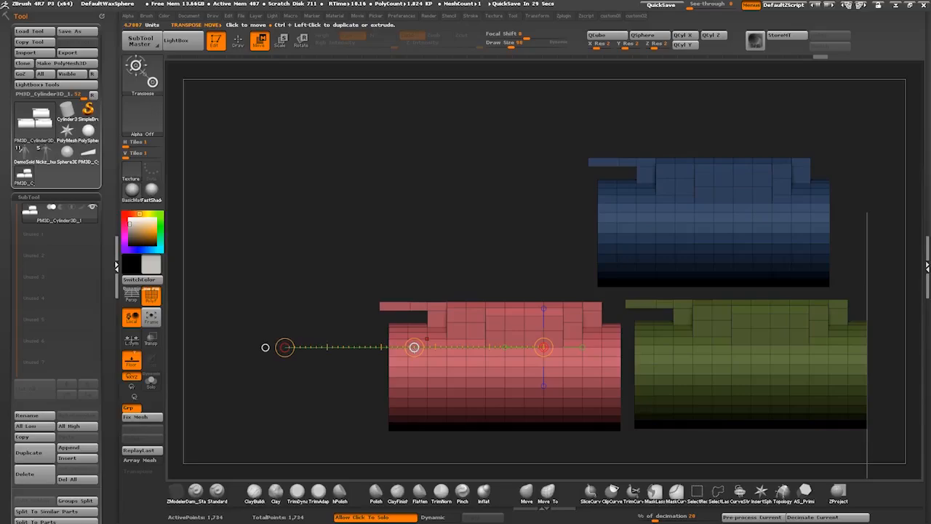
ctrl+drag(414, 347, 550, 270)
drag(363, 244, 288, 271)
Clear the mask from the stacked meshes and try the DynaMesh options on them.
key(1)
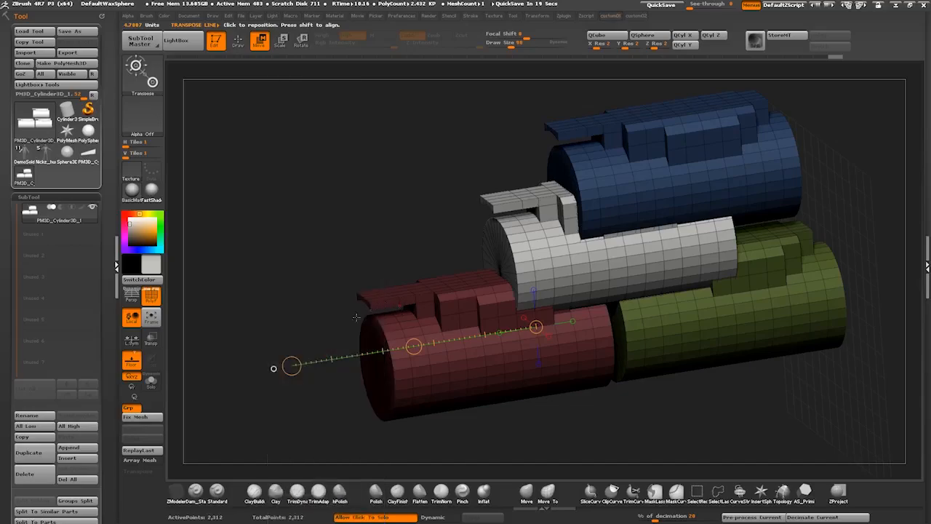
key(2)
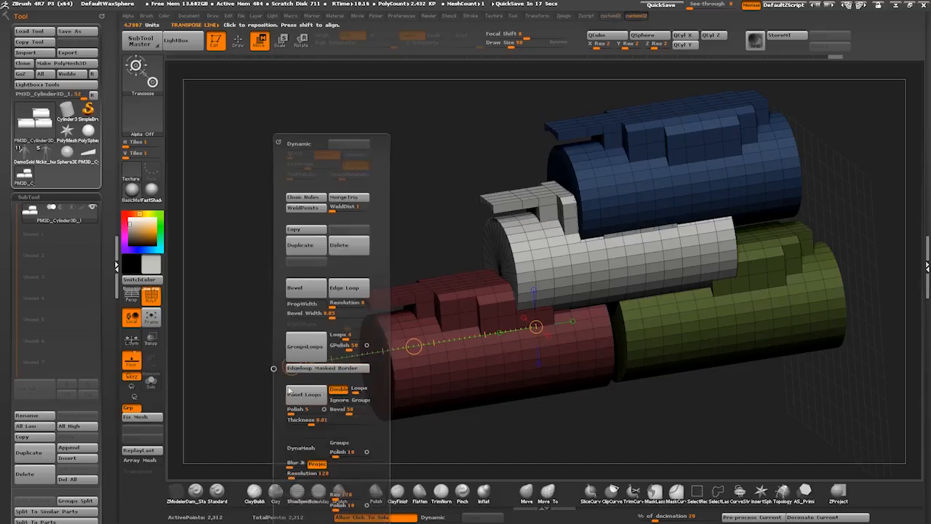
click(301, 447)
click(307, 448)
ctrl+drag(416, 424, 396, 431)
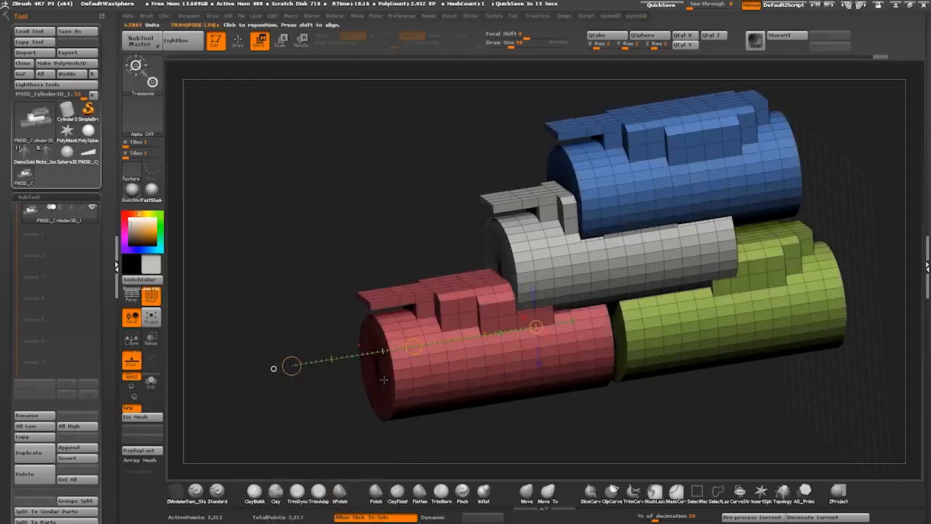
key(1)
key(2)
click(335, 450)
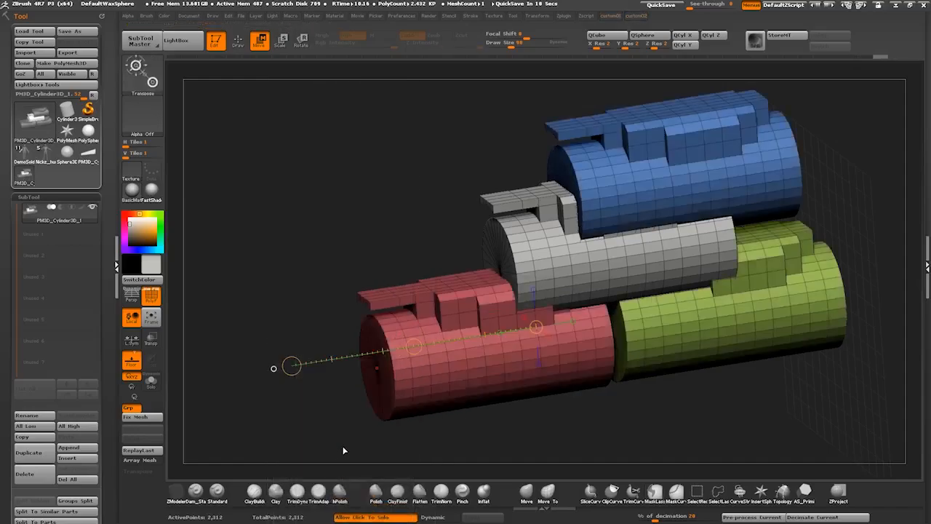
Remove the polygroup colours from display and lasso-mask an irregular patch on the underside of the front lower cylinder.
drag(292, 291, 243, 286)
key(shift+f)
drag(290, 312, 369, 291)
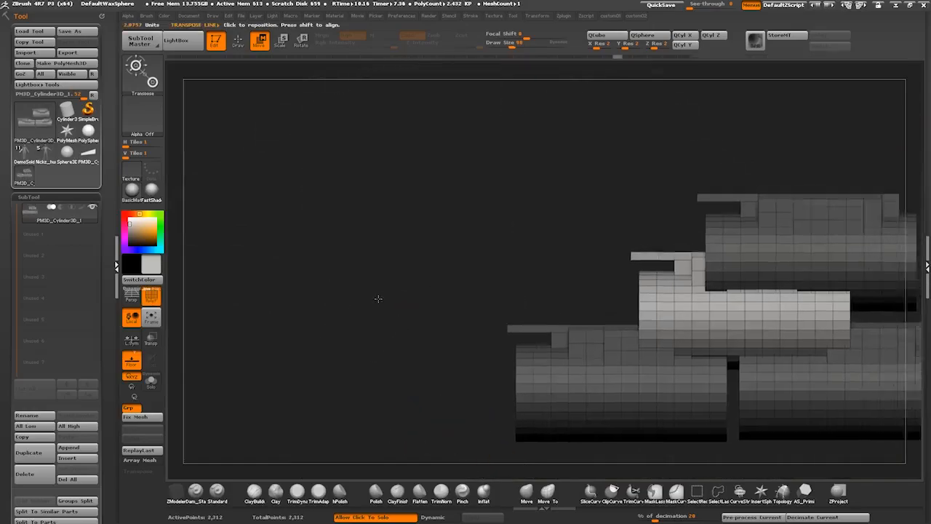
drag(379, 298, 439, 349)
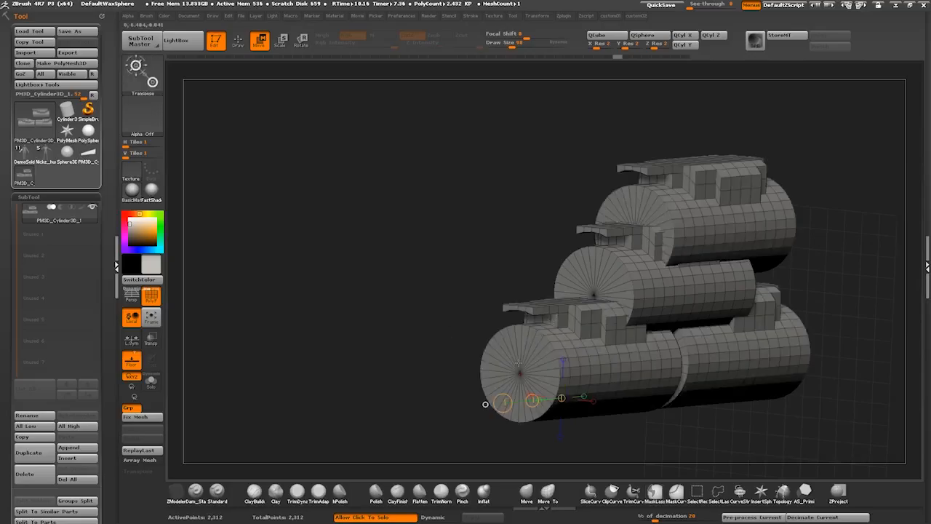
click(238, 40)
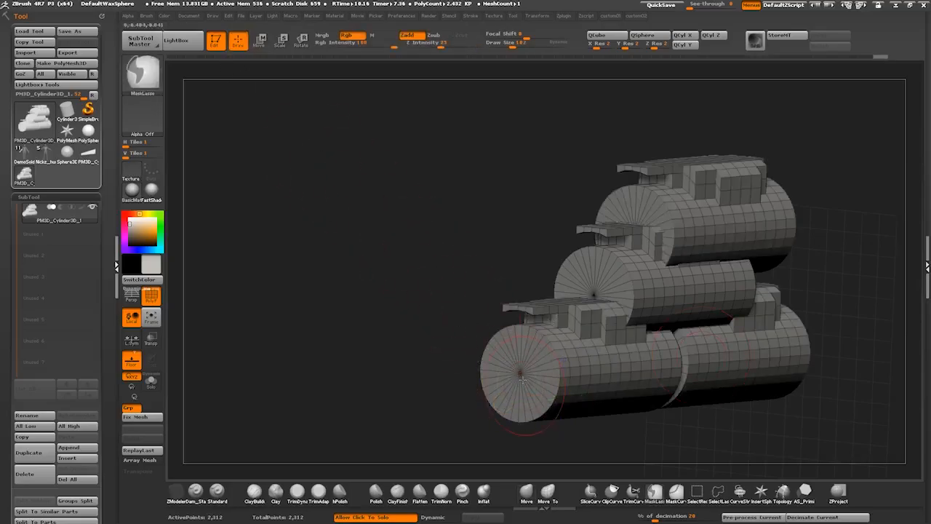
drag(430, 311, 546, 329)
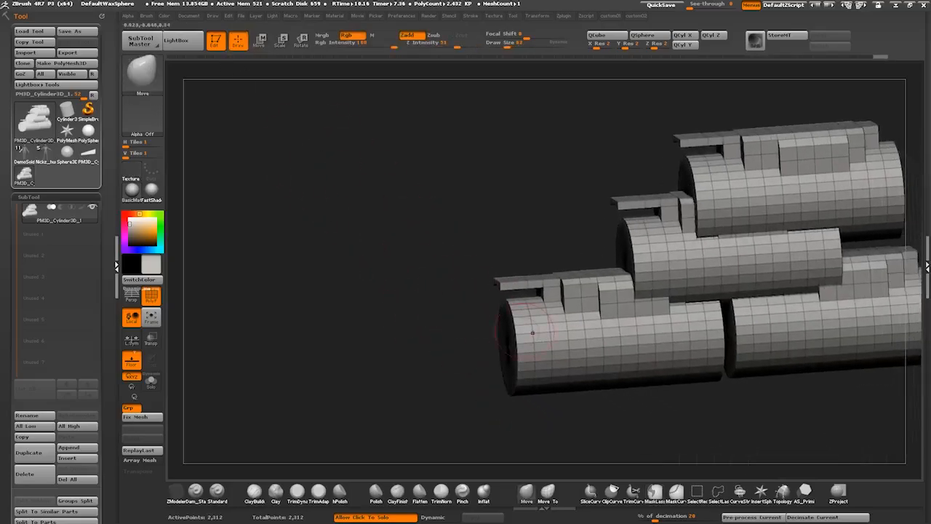
shift+drag(615, 416, 620, 430)
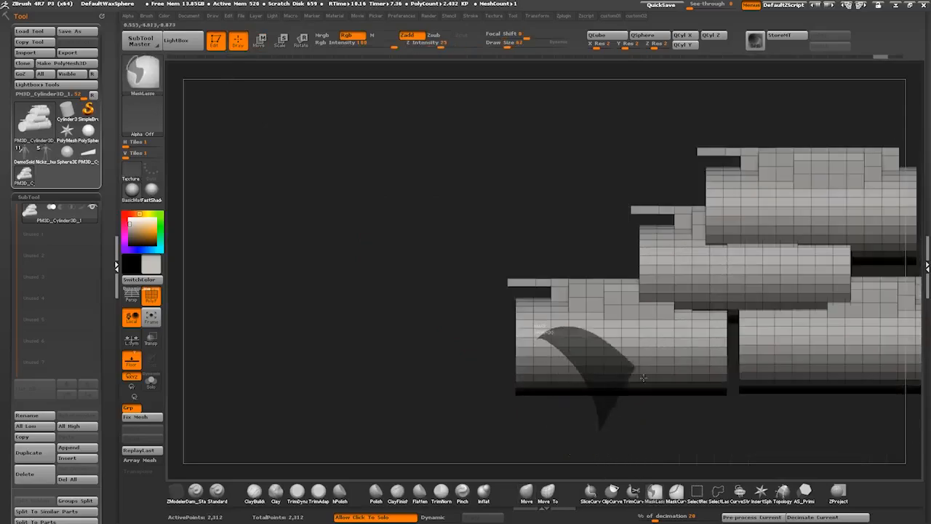
ctrl+drag(643, 377, 634, 433)
alt+drag(478, 413, 456, 366)
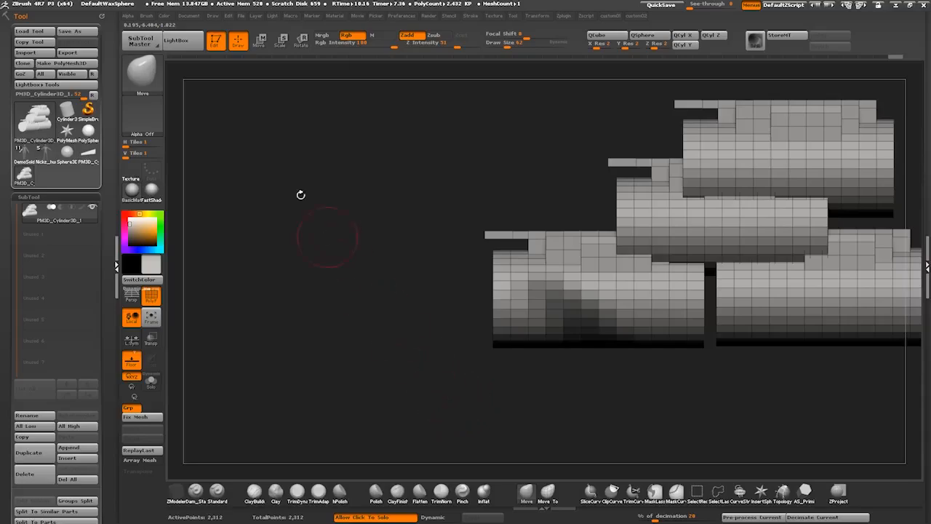
Invert the mask and extrude the lassoed patch downward out of the cylinder along a new transpose line.
click(265, 46)
drag(581, 318, 603, 443)
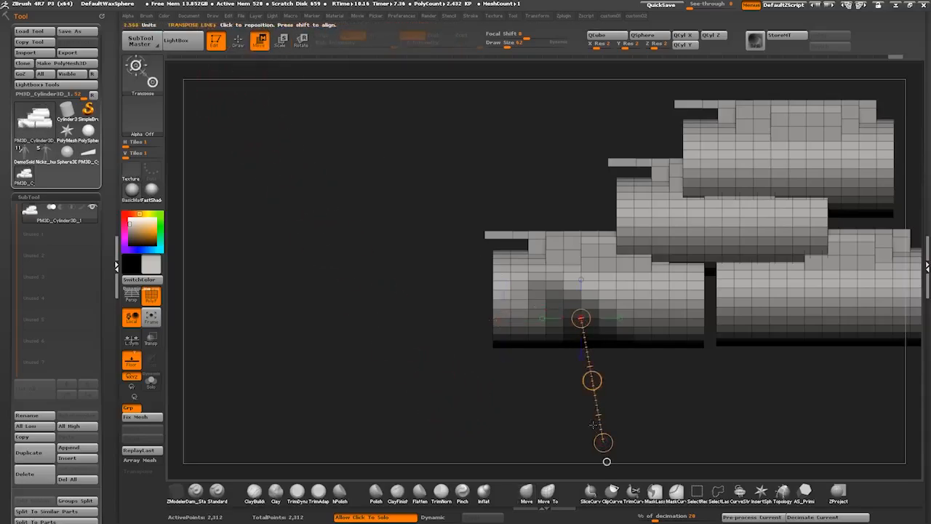
ctrl+click(549, 407)
mouse_move(592, 380)
mouse_down()
mouse_move(598, 402)
mouse_move(595, 392)
mouse_up()
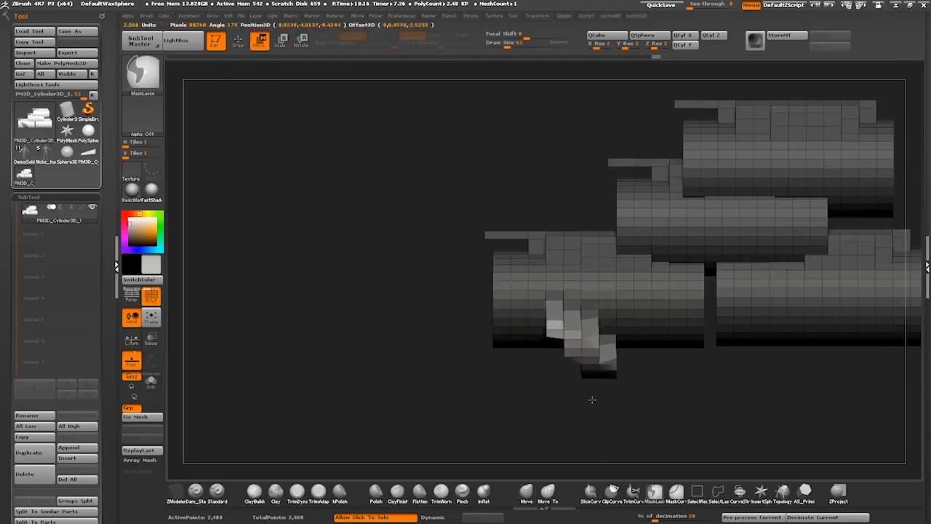
drag(559, 417, 590, 377)
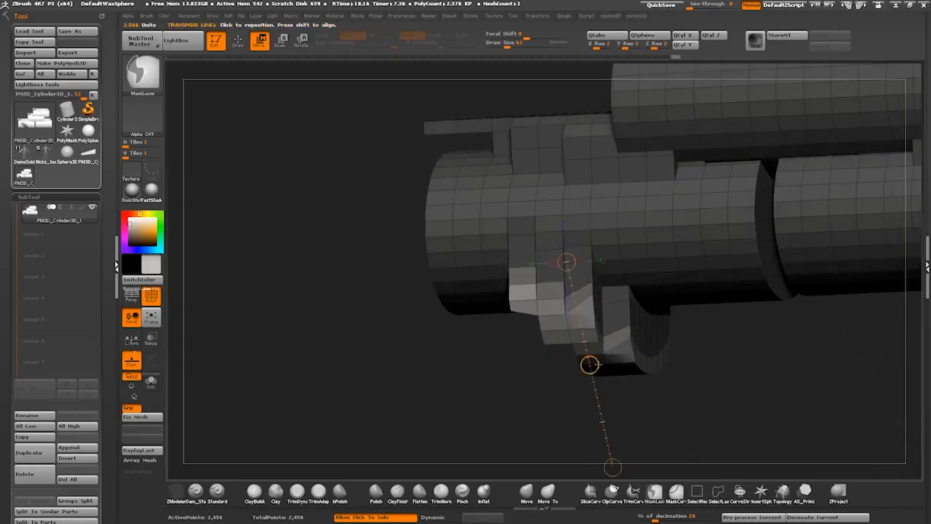
drag(615, 334, 529, 302)
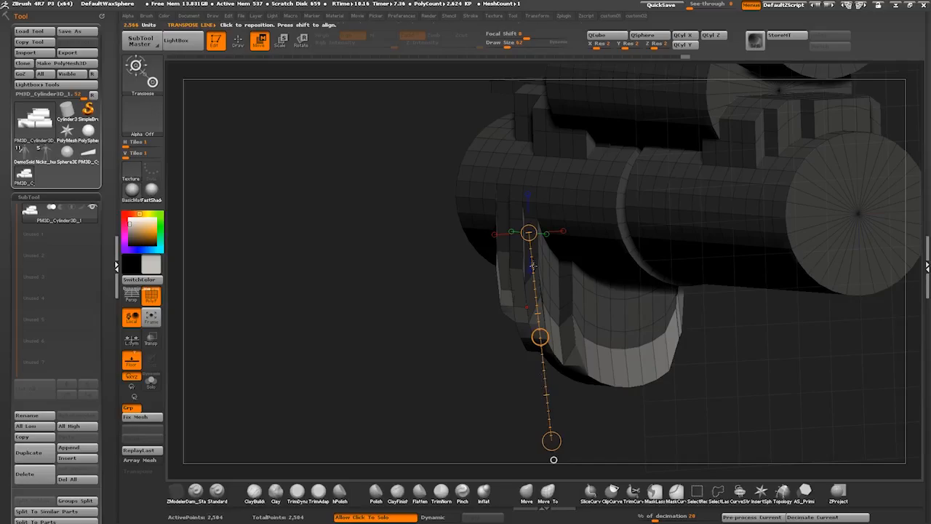
Align the transpose line vertically through the extrusion and extrude its end downward three more times.
mouse_move(504, 386)
mouse_down()
mouse_move(518, 383)
mouse_move(501, 383)
mouse_move(505, 371)
mouse_up()
shift+drag(530, 294, 530, 430)
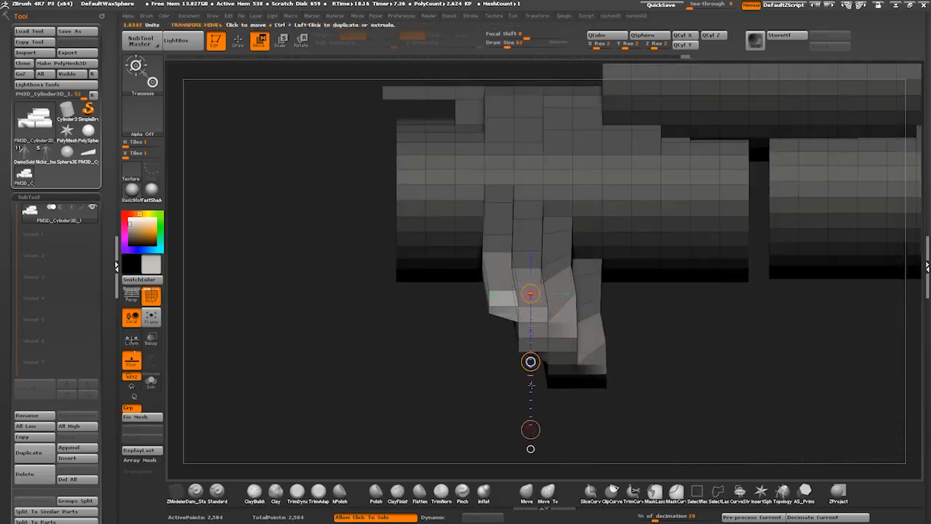
alt+drag(461, 359, 475, 313)
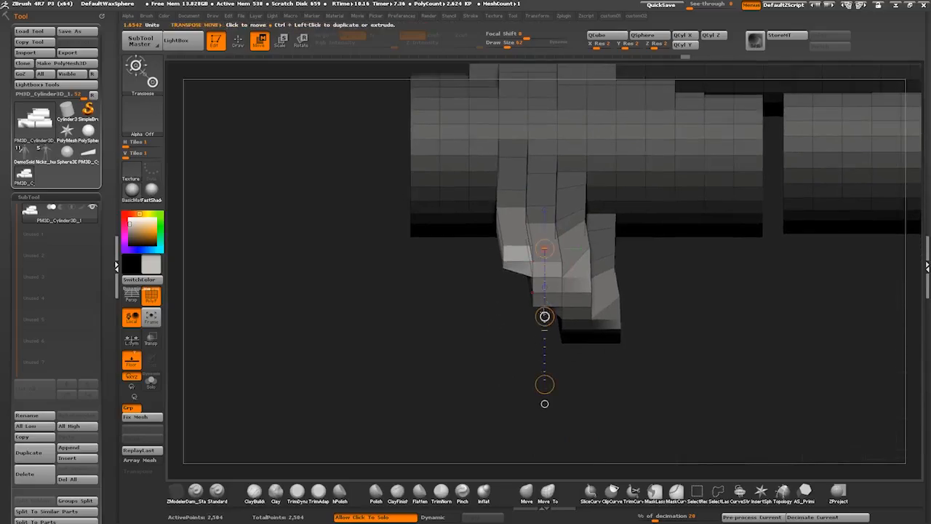
drag(544, 316, 542, 349)
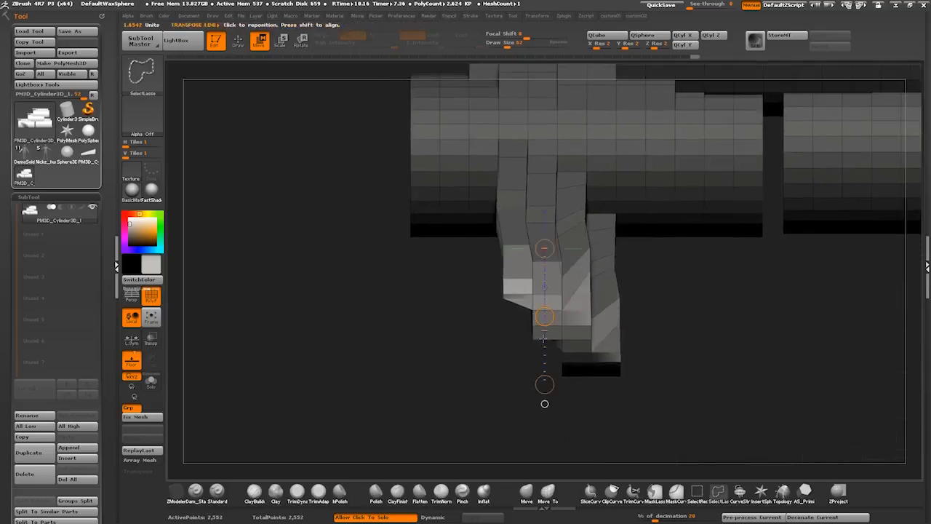
ctrl+shift+drag(544, 315, 544, 350)
ctrl+shift+drag(545, 316, 544, 348)
Set the masking brush to MaskPen and clear the existing mask from the mesh.
mouse_move(451, 342)
mouse_down()
mouse_move(403, 291)
mouse_move(441, 246)
mouse_move(406, 263)
mouse_move(422, 374)
mouse_move(441, 339)
mouse_up()
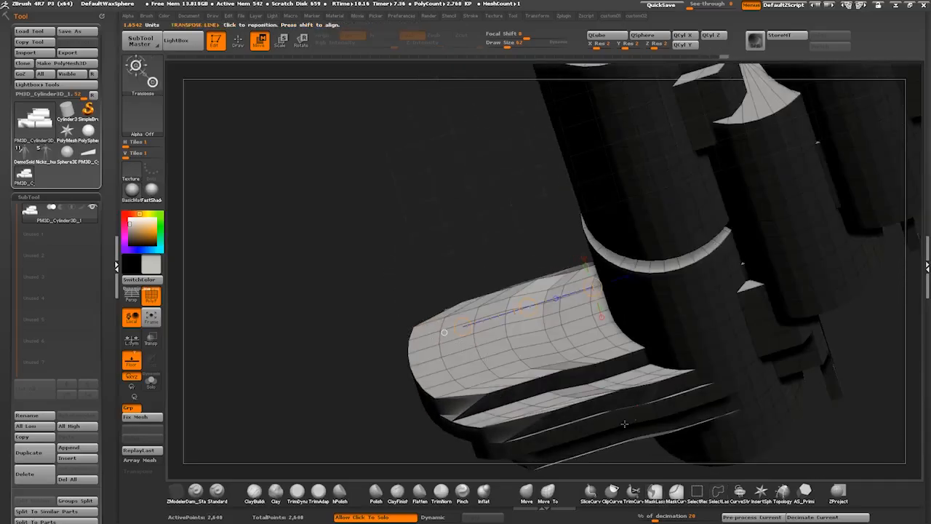
key(ctrl)
ctrl+click(144, 73)
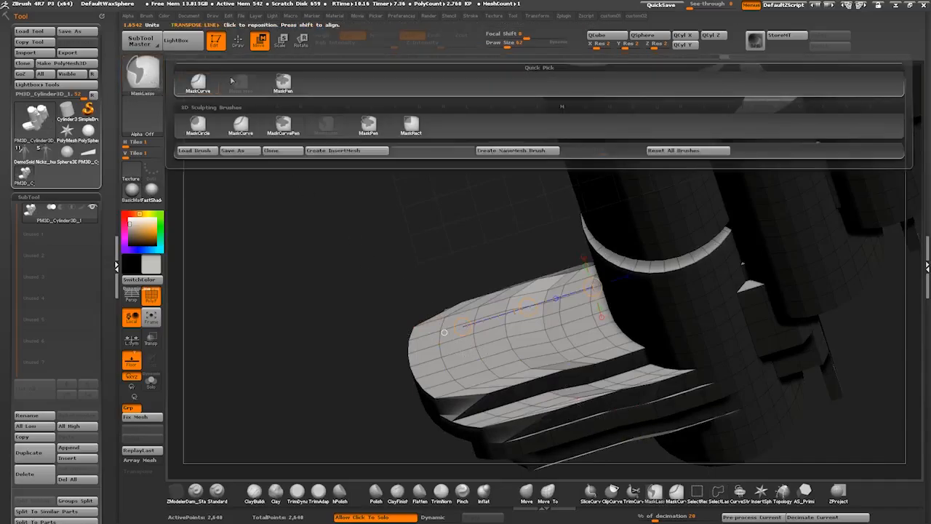
click(281, 83)
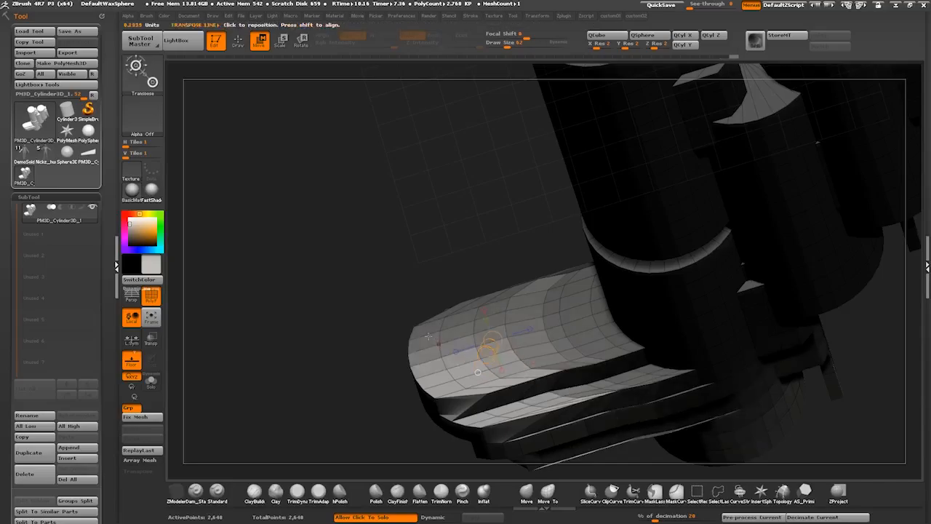
ctrl+drag(320, 263, 309, 251)
Paint a mask patch on the side face near the extruded arm's end and invert it.
click(237, 41)
ctrl+drag(465, 345, 515, 330)
drag(370, 328, 375, 374)
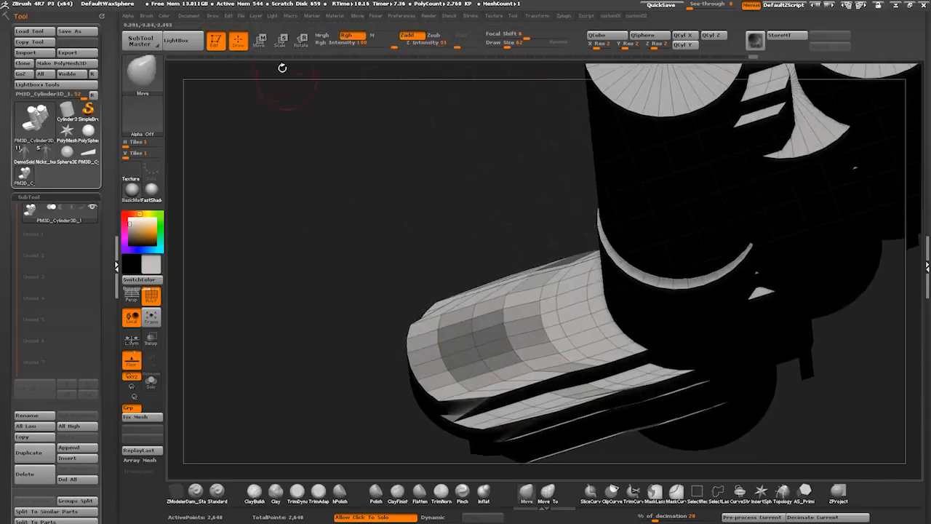
click(301, 42)
mouse_move(322, 270)
shift+mouse_down()
mouse_move(339, 287)
mouse_move(339, 313)
mouse_move(336, 296)
shift+mouse_up()
key(ctrl+z)
ctrl+click(298, 253)
shift+drag(324, 208, 308, 174)
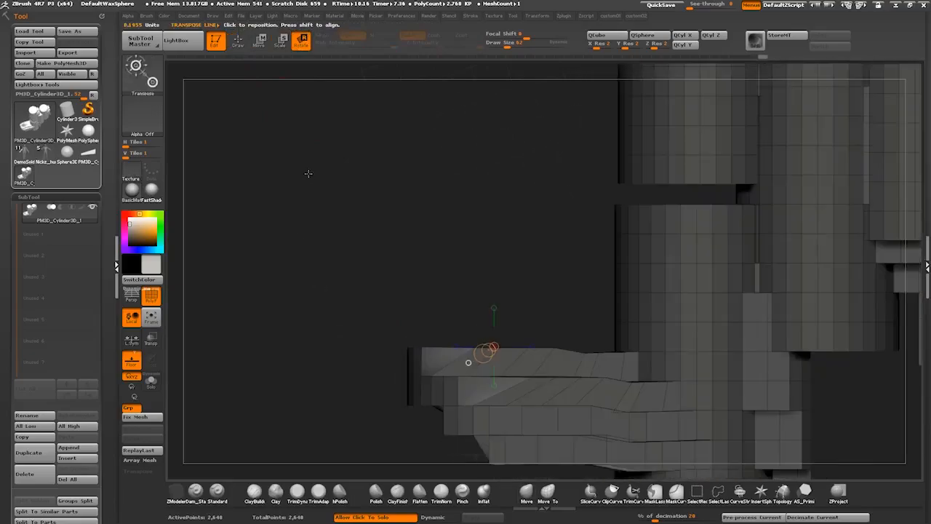
Extrude the unmasked side patch twice outward with a transpose line aligned perpendicular to the arm.
click(260, 41)
shift+drag(466, 387, 467, 233)
ctrl+drag(466, 310, 399, 253)
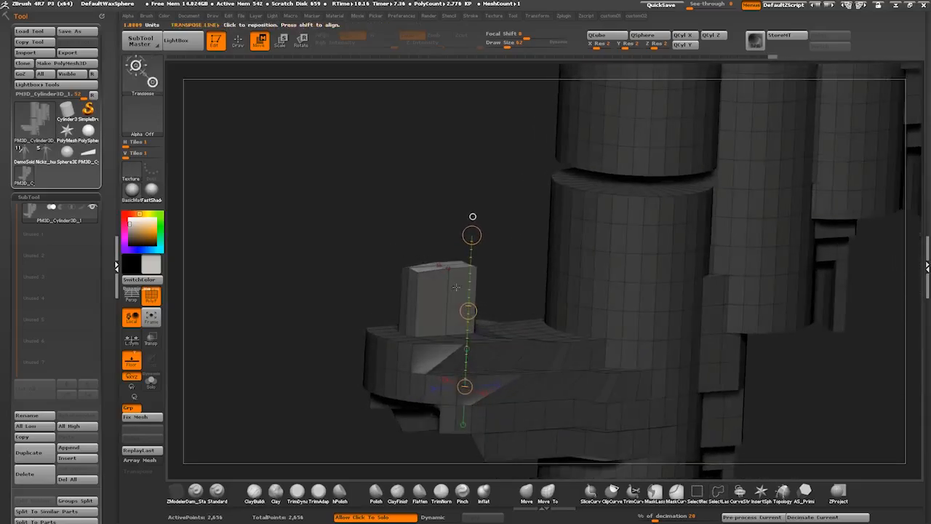
drag(378, 306, 443, 312)
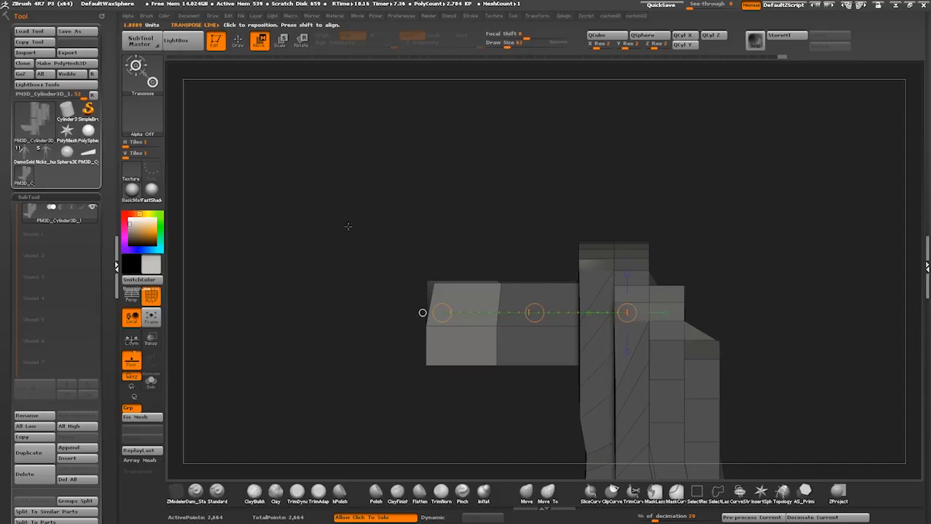
Undo a trial clip of the side block, and clip its slanted end flat from a transpose line placed there.
click(627, 312)
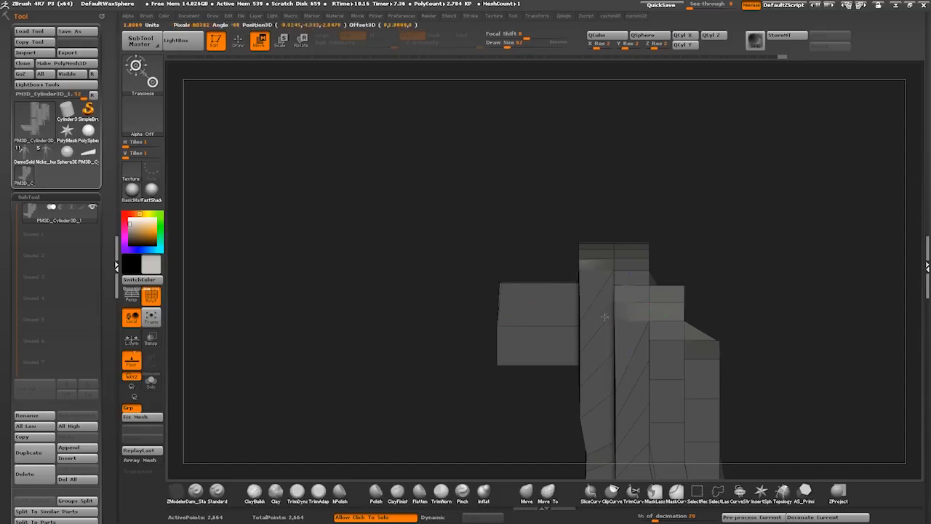
key(ctrl+z)
drag(474, 331, 343, 333)
click(475, 332)
drag(472, 335, 475, 333)
Clear the mask and clip the tip of the extruded arm flat with a transpose line along the arm.
drag(315, 303, 301, 316)
alt+drag(397, 407, 349, 386)
drag(372, 310, 441, 333)
ctrl+drag(542, 216, 692, 257)
ctrl+click(486, 240)
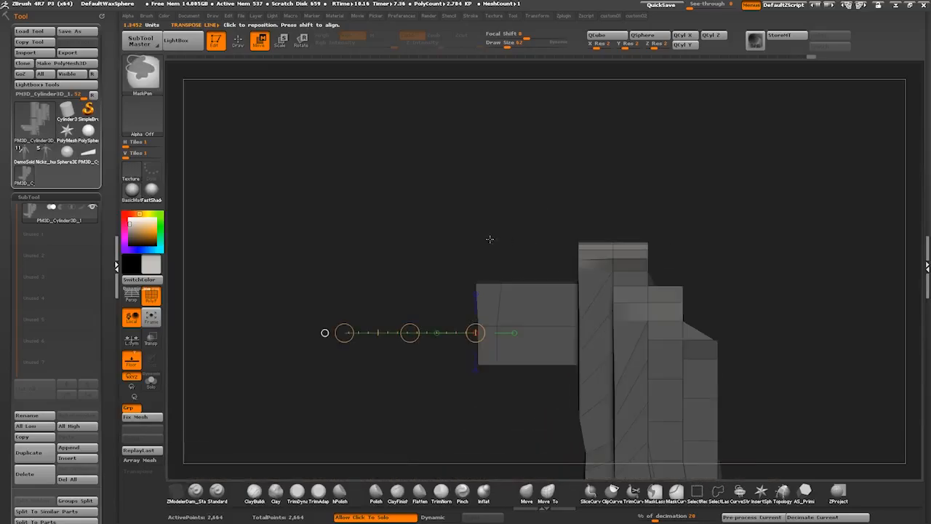
key(r)
shift+drag(613, 270, 614, 148)
mouse_move(594, 258)
mouse_down()
mouse_move(584, 187)
mouse_move(592, 139)
mouse_move(593, 262)
mouse_up()
drag(509, 207, 461, 330)
drag(401, 328, 469, 339)
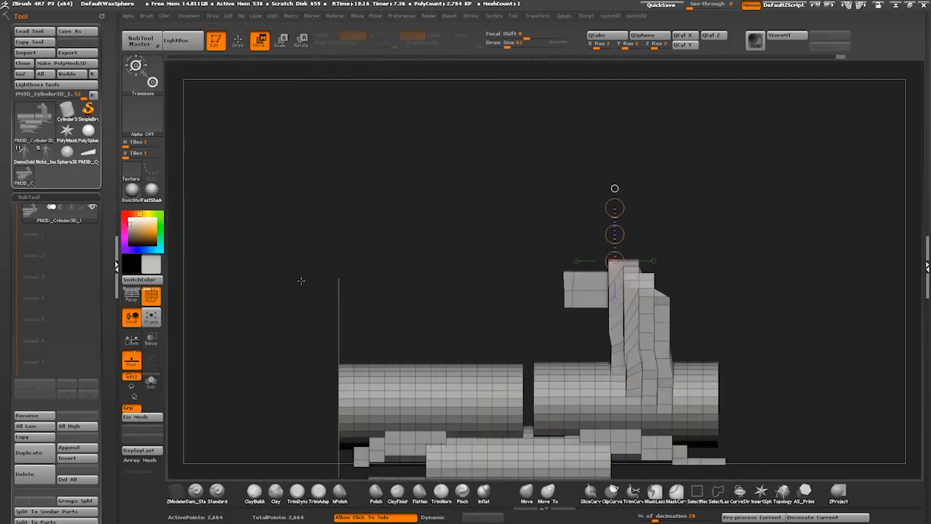
Apply a topological mask partway along the upper cylinder by laying the transpose line lengthwise over it.
alt+drag(302, 281, 613, 341)
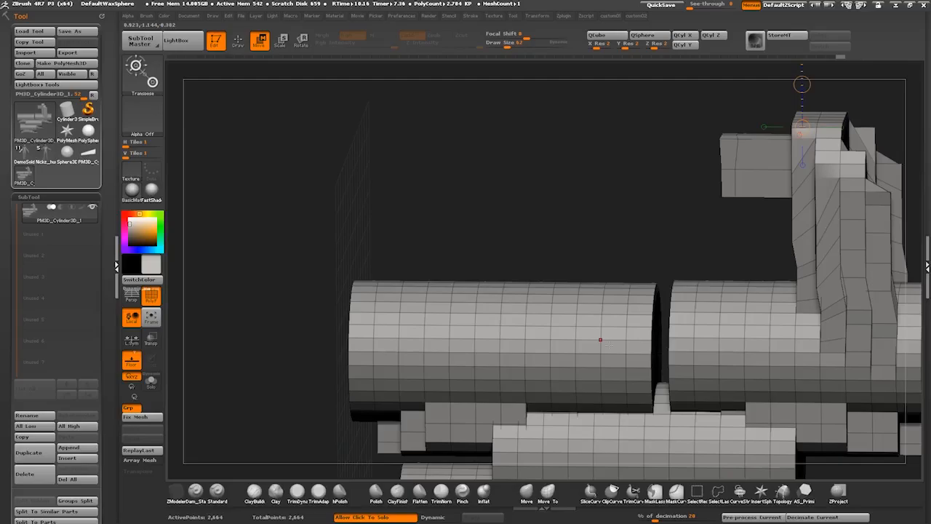
alt+drag(284, 323, 427, 293)
shift+drag(357, 297, 413, 274)
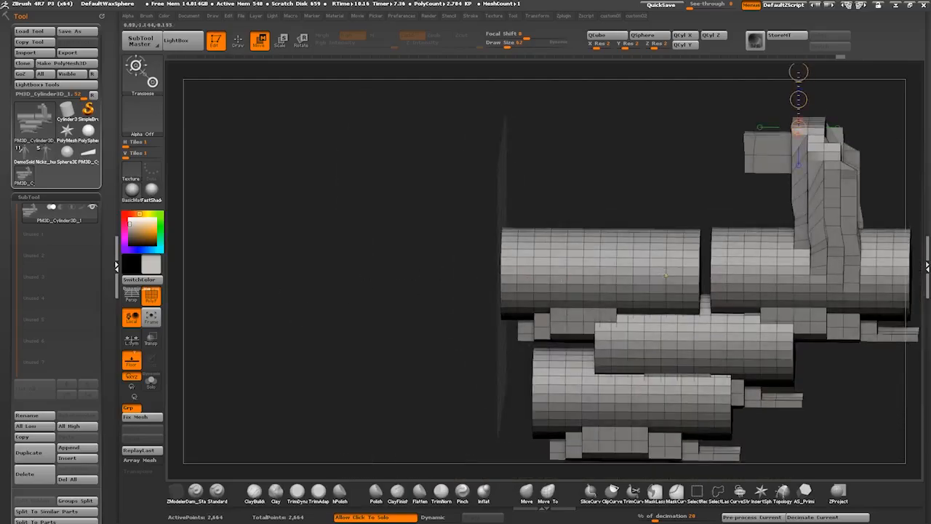
ctrl+drag(666, 274, 486, 275)
mouse_move(411, 304)
mouse_down()
mouse_move(434, 309)
mouse_move(402, 302)
mouse_up()
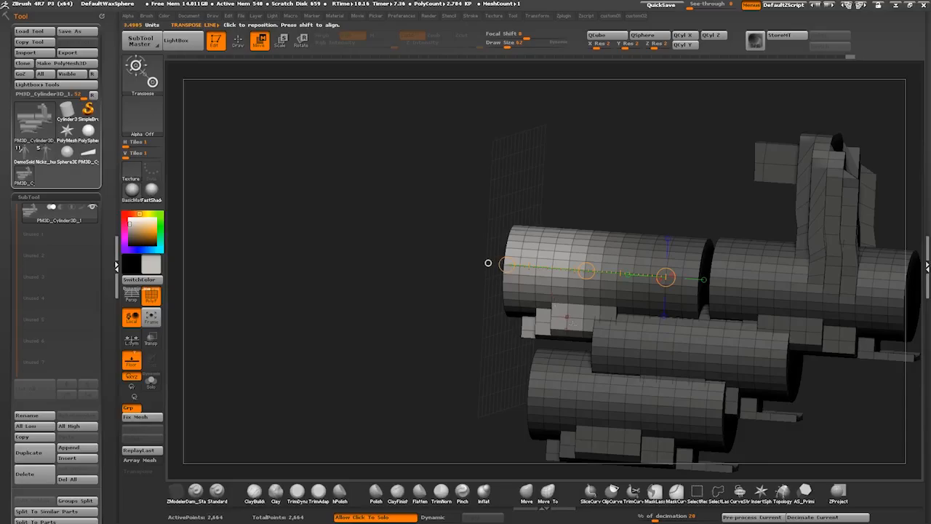
shift+drag(442, 294, 463, 312)
Topologically mask part of the middle cylinder along its length and stretch its unmasked end outward.
ctrl+drag(717, 357, 620, 366)
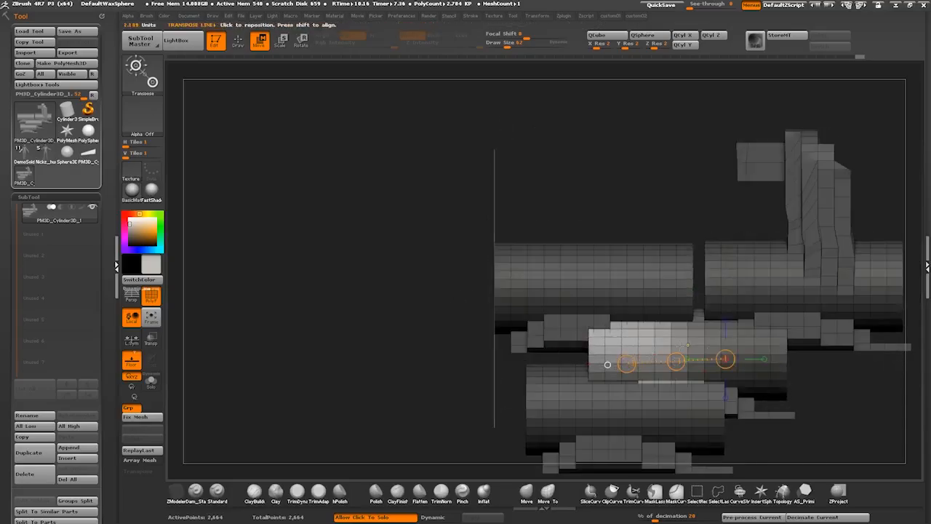
drag(676, 361, 503, 360)
key(ctrl+z)
shift+drag(688, 344, 162, 341)
Lay a level transpose line along the lowest cylinder and clear the mask.
shift+drag(658, 409, 420, 409)
ctrl+drag(495, 430, 444, 412)
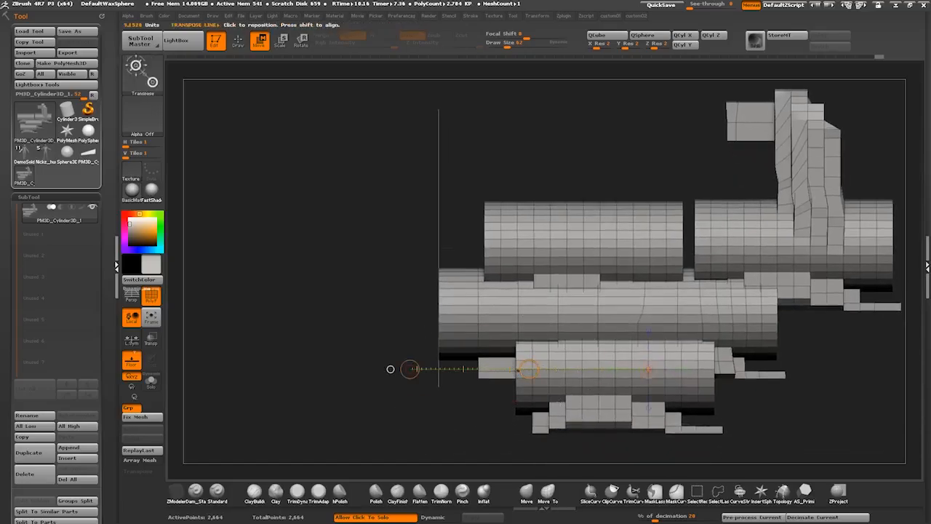
Apply a topological mask along the lowest cylinder and bring up the human male figure for posing.
ctrl+drag(684, 380, 458, 392)
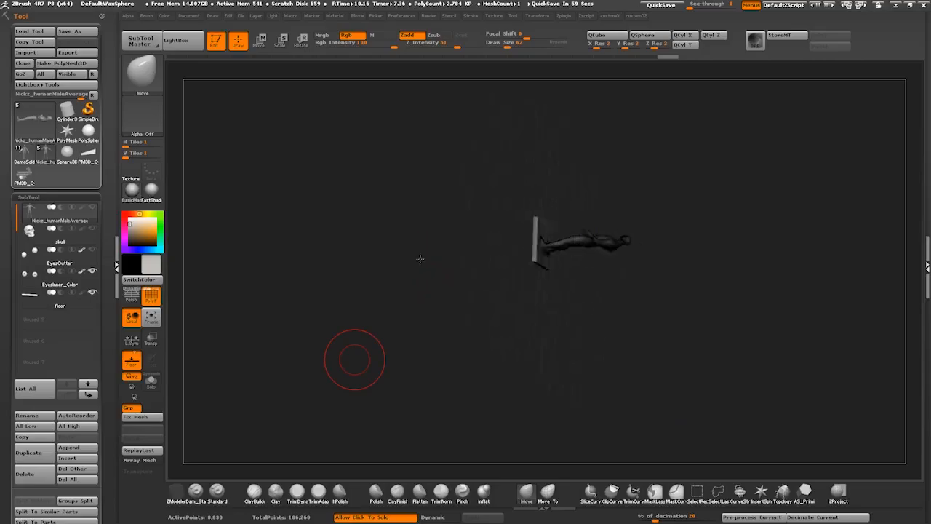
drag(420, 258, 702, 316)
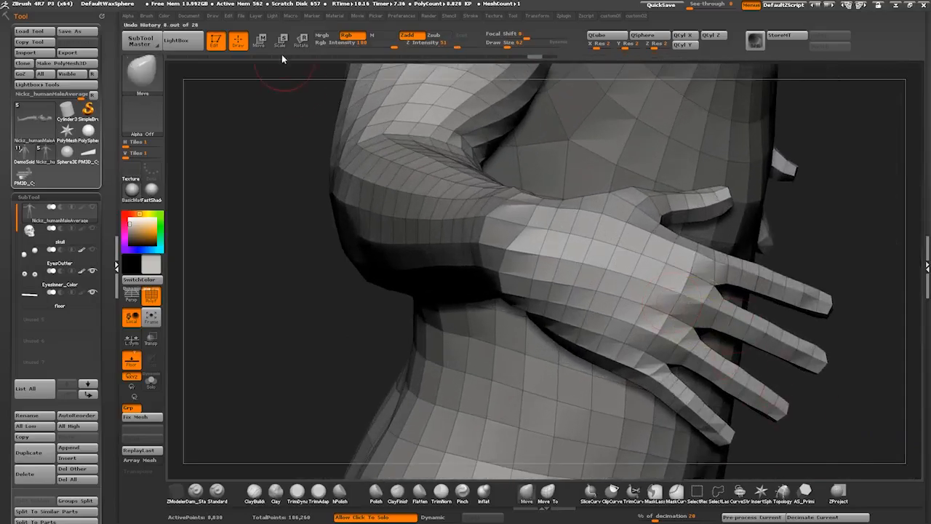
Topologically mask the figure's hand so only one finger stays free, and lay a transpose line along it for rotation.
key(r)
ctrl+drag(699, 305, 765, 333)
drag(849, 432, 774, 391)
drag(563, 319, 667, 335)
drag(718, 311, 731, 434)
drag(661, 389, 694, 404)
drag(824, 369, 850, 359)
drag(574, 316, 553, 318)
Refine the mask around the free finger's base and lay a short transpose line over its knuckle.
mouse_move(718, 290)
ctrl+mouse_down()
mouse_move(738, 321)
mouse_move(723, 295)
ctrl+mouse_up()
drag(777, 393, 719, 286)
drag(688, 238, 713, 287)
drag(590, 336, 607, 387)
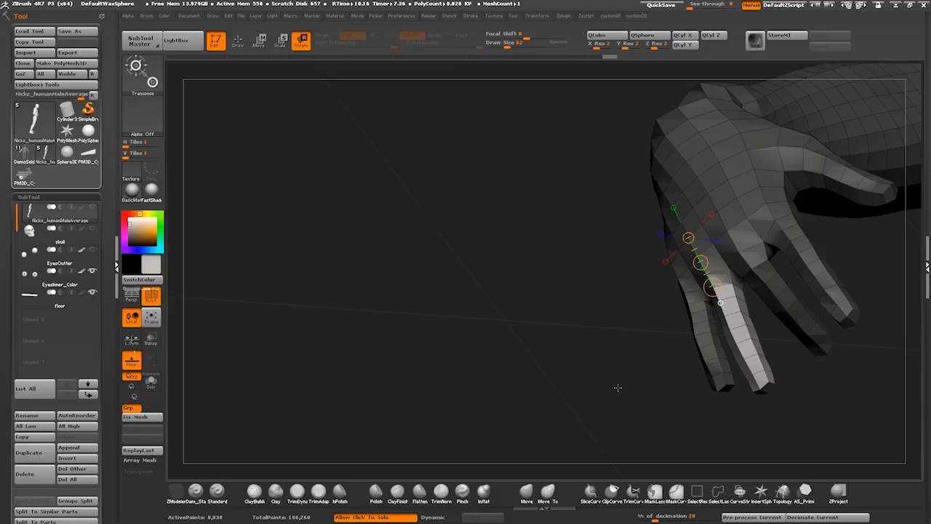
Try scaling the unmasked finger with a transpose line from its knuckle to its tip, and undo it.
key(e)
drag(486, 245, 549, 275)
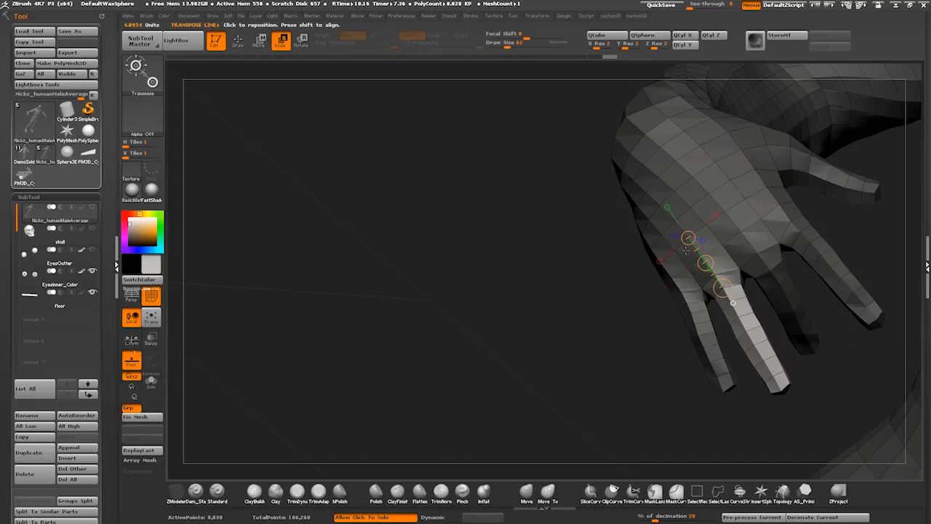
drag(715, 275, 819, 437)
key(ctrl+z)
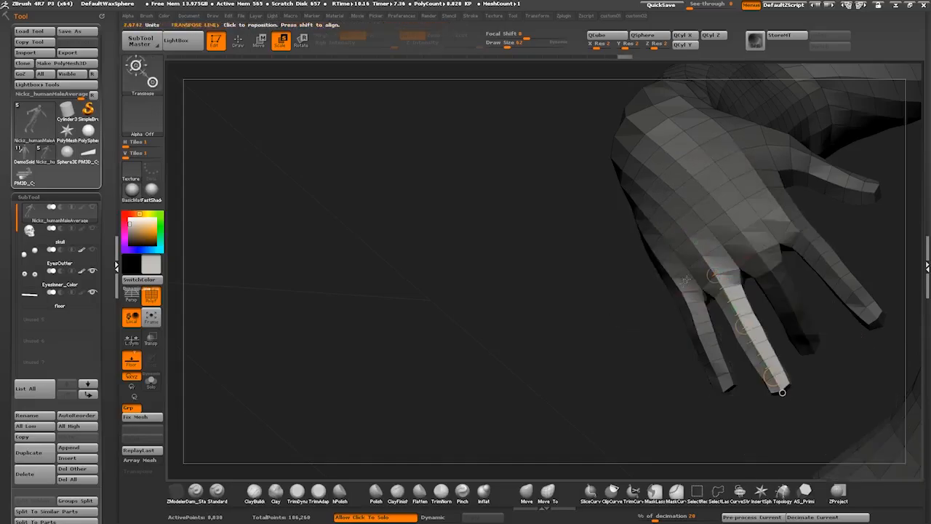
Try stretching the unmasked finger in Move mode with transpose lines laid from the knuckle, and restore its length.
click(258, 46)
drag(772, 376, 817, 457)
key(ctrl+z)
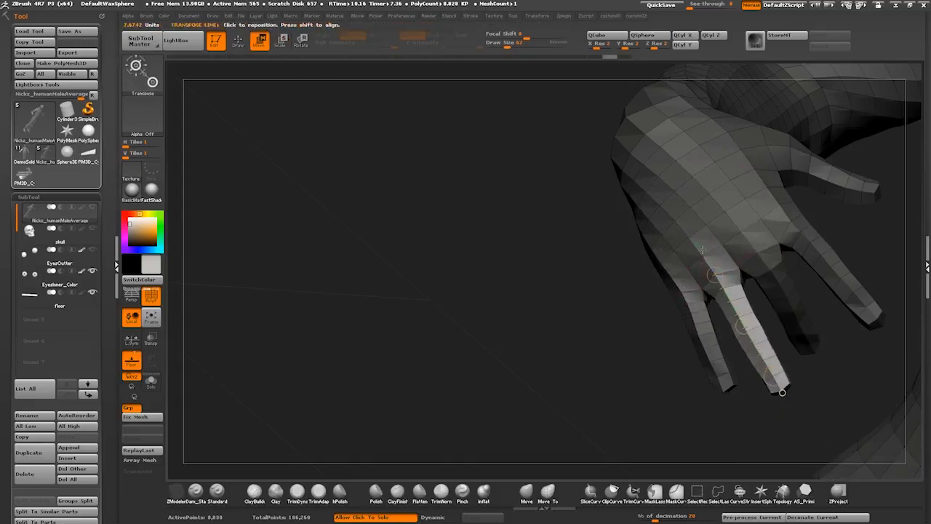
drag(710, 251, 787, 402)
drag(796, 422, 786, 407)
alt+drag(590, 331, 546, 303)
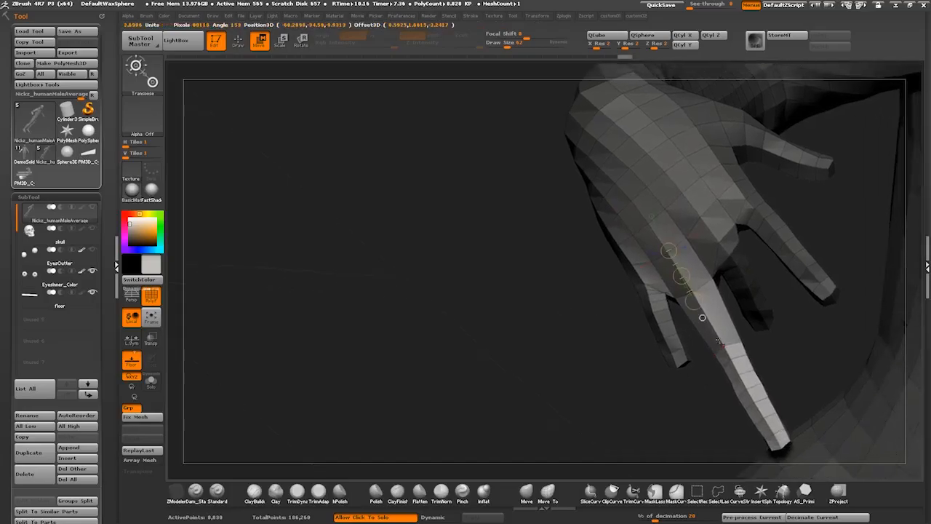
drag(702, 317, 730, 360)
mouse_move(700, 305)
mouse_down()
mouse_move(722, 334)
mouse_move(671, 256)
mouse_up()
Lay a transpose line over the neighbouring finger and rotate the unmasked finger about it.
mouse_move(724, 345)
mouse_down()
mouse_move(766, 413)
mouse_move(764, 329)
mouse_up()
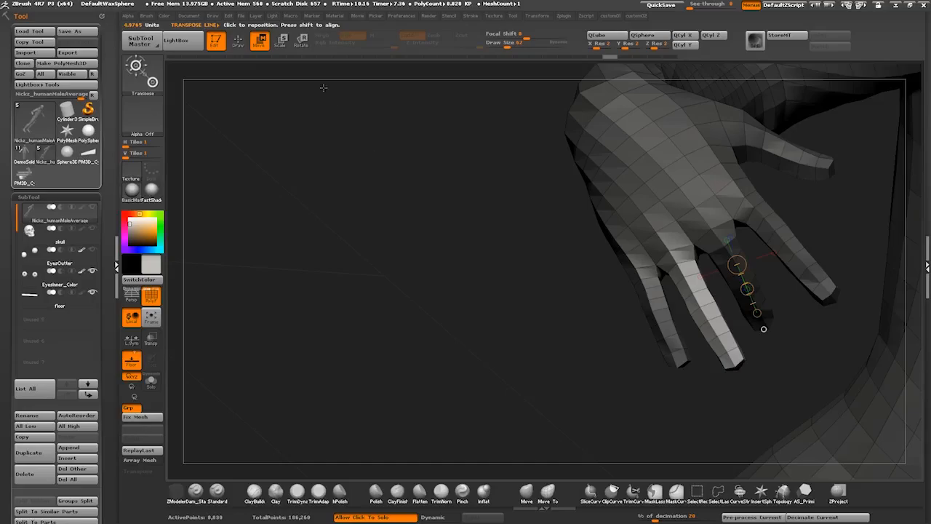
click(301, 42)
drag(757, 313, 745, 385)
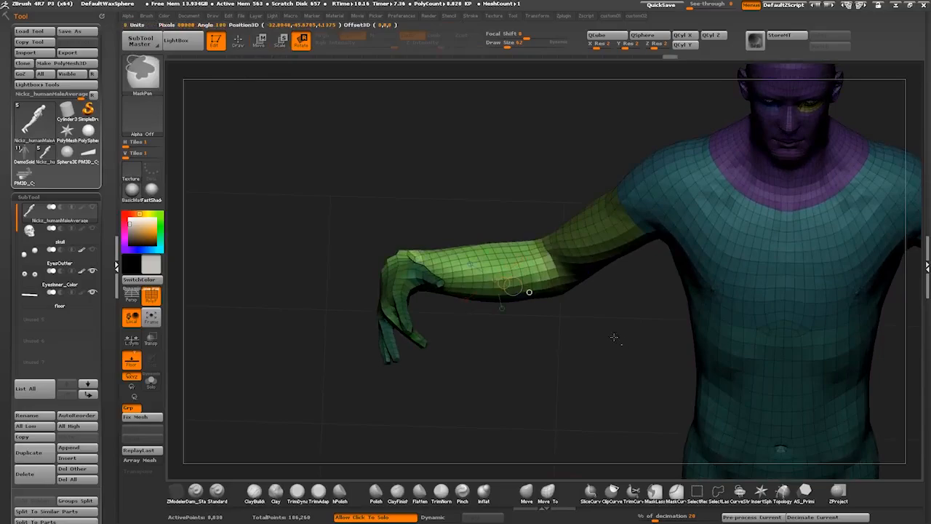
Clear the forearm mask, try a topological mask across the elbow, and clear it again.
ctrl+drag(614, 337, 624, 348)
ctrl+drag(575, 237, 533, 204)
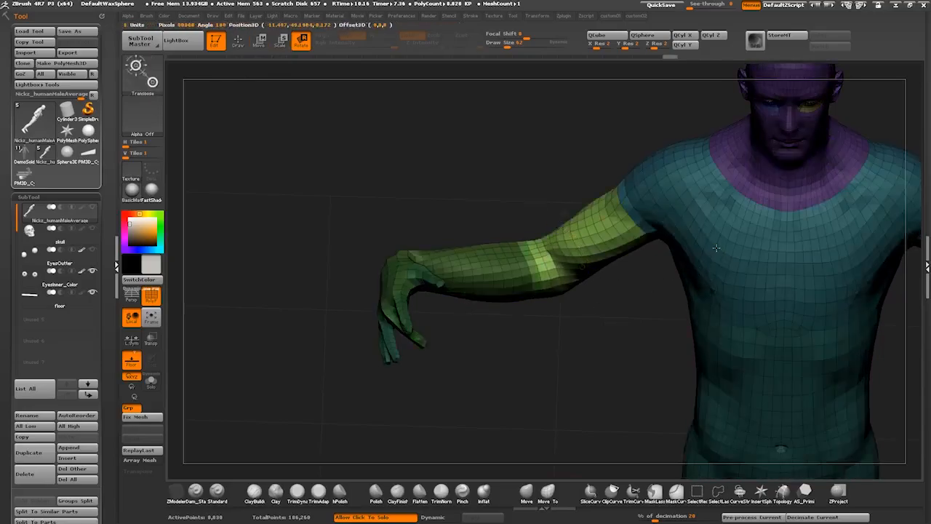
ctrl+drag(598, 293, 607, 304)
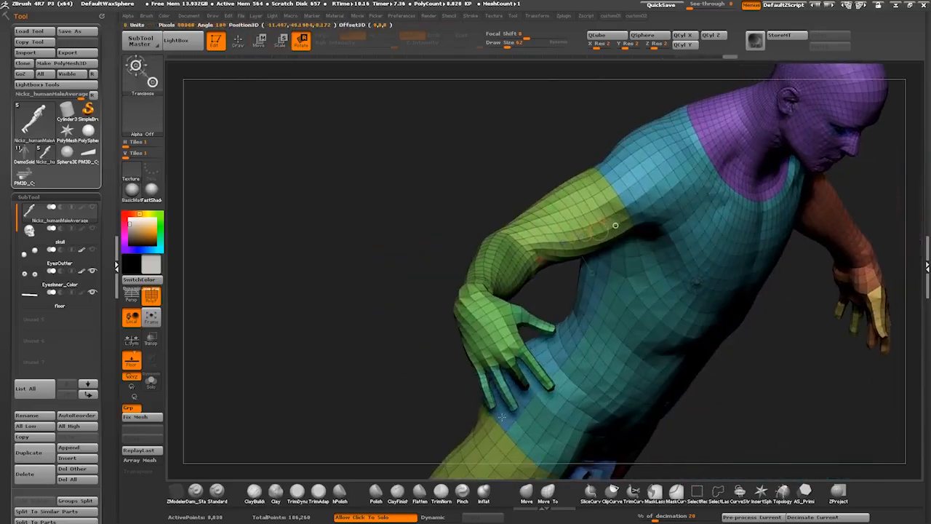
Mask everything except the thumb and lay a transpose line along the thumb.
drag(752, 441, 822, 374)
drag(489, 350, 474, 355)
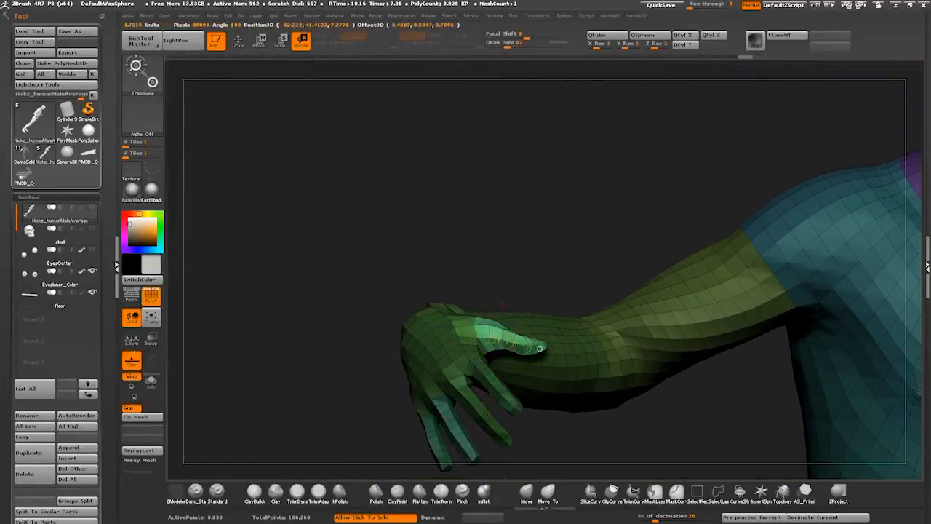
mouse_move(529, 347)
mouse_down()
mouse_move(514, 370)
mouse_move(531, 345)
mouse_up()
drag(325, 320, 328, 353)
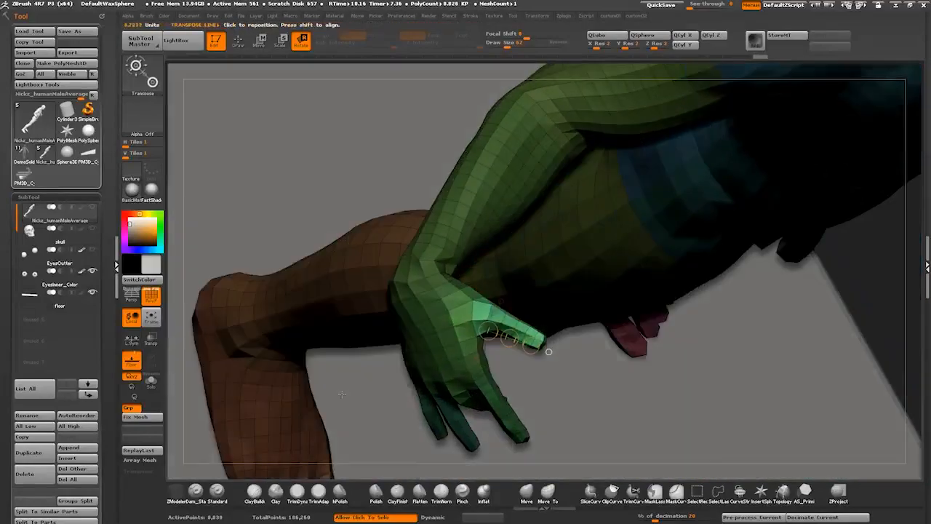
ctrl+click(669, 418)
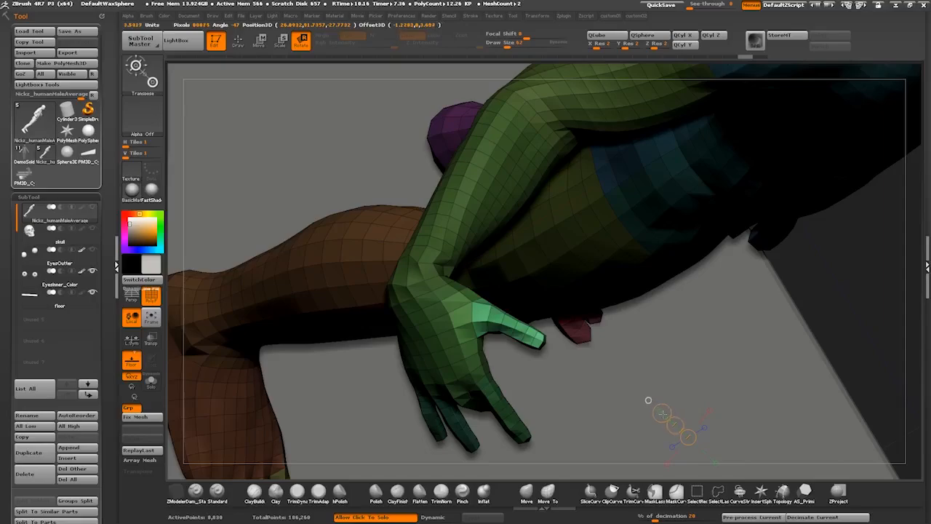
drag(471, 322, 533, 337)
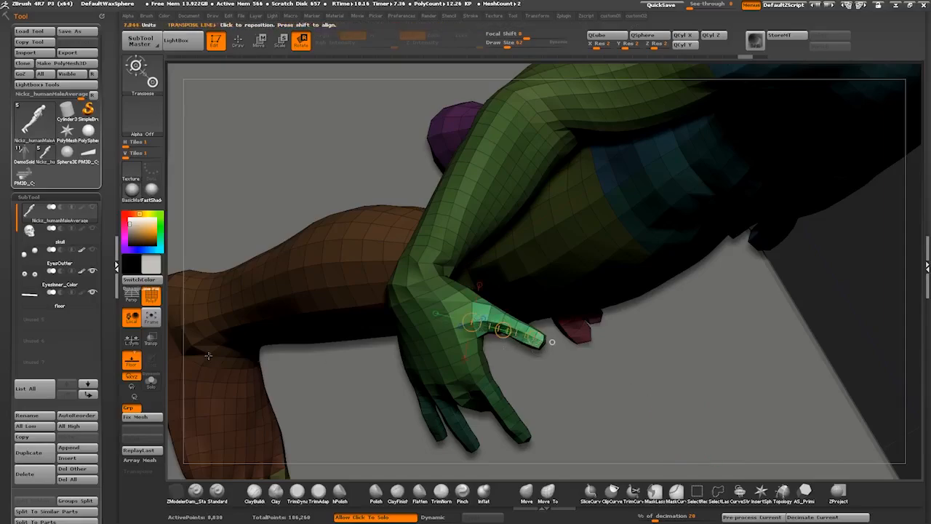
Solo the figure to hide the floor and realign the end of the transpose line with the thumb.
click(175, 294)
drag(552, 342, 501, 377)
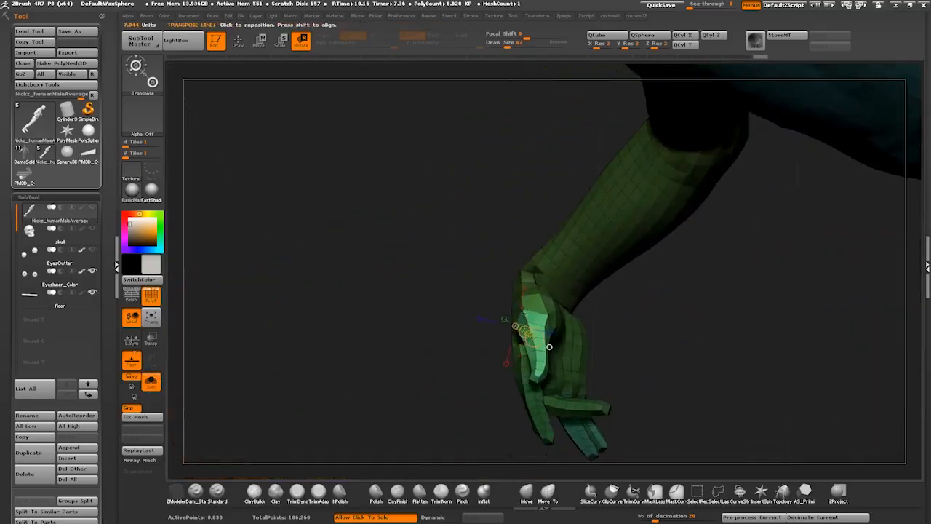
drag(549, 346, 545, 381)
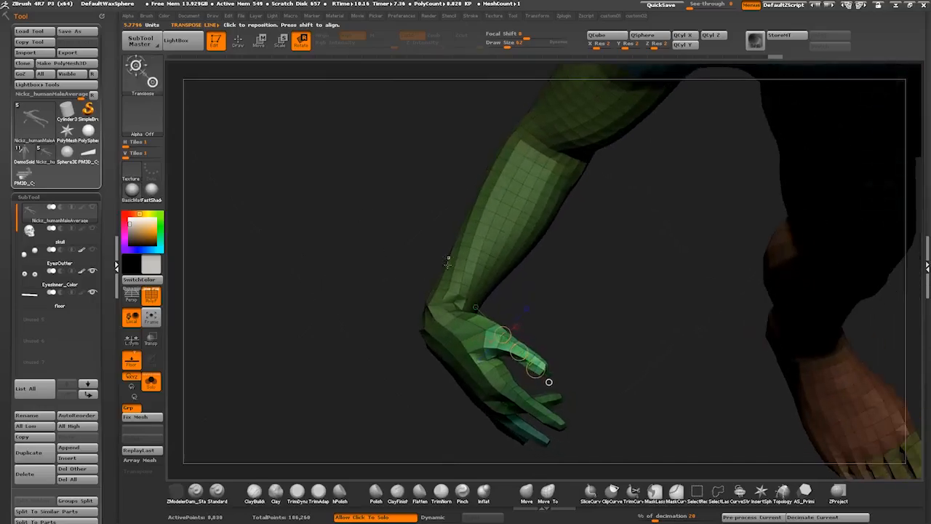
Mask everything except the forearm by its polygroup and soften the mask's edges at the wrist and elbow.
ctrl+drag(444, 260, 437, 217)
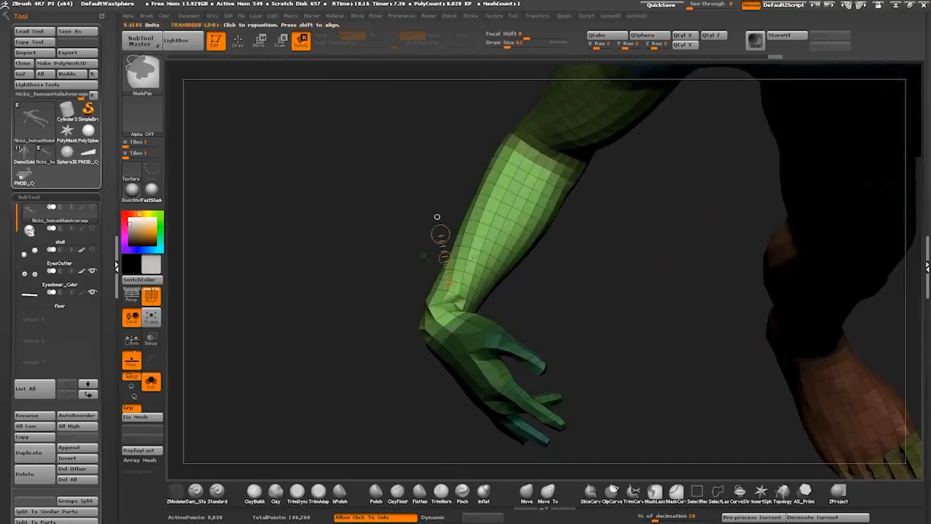
ctrl+click(435, 320)
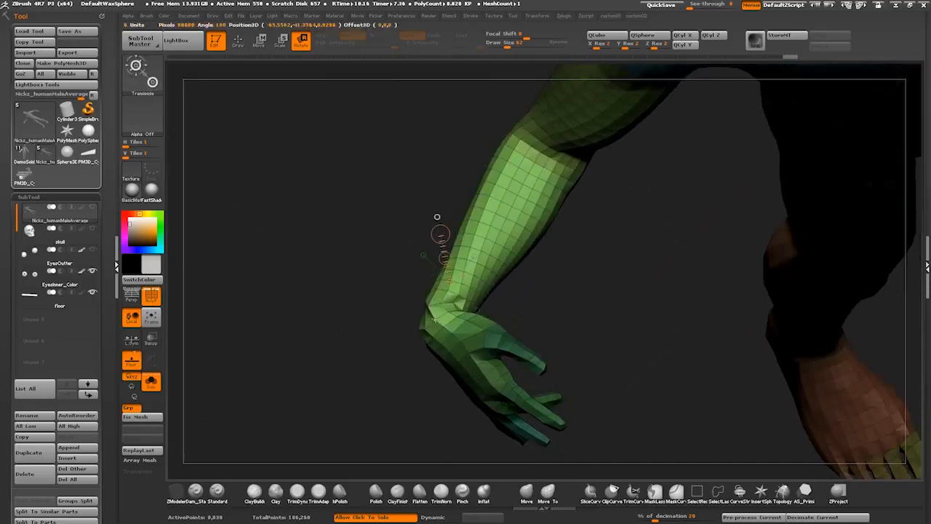
ctrl+drag(479, 205, 475, 187)
ctrl+click(490, 255)
ctrl+click(489, 255)
ctrl+click(477, 238)
drag(392, 232, 406, 229)
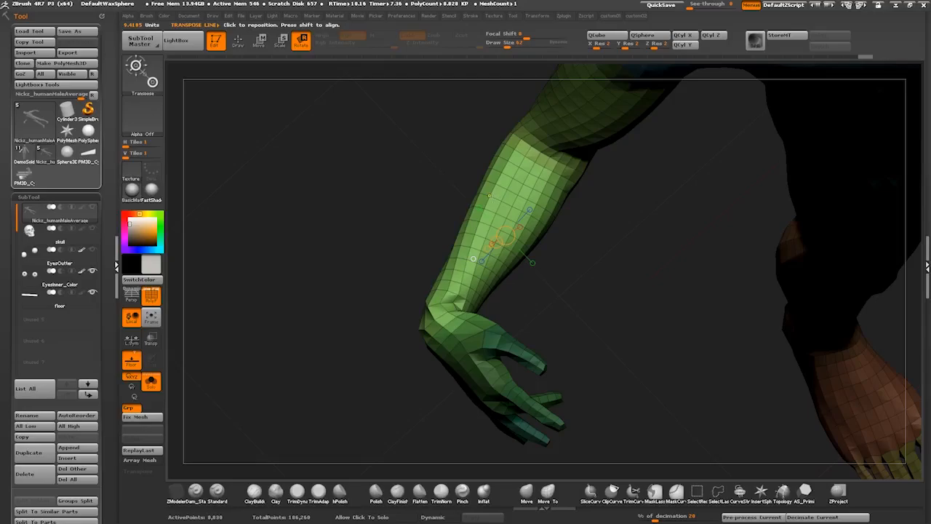
Sharpen the mask around the forearm once, and blur it again several times.
ctrl+click(485, 176)
ctrl+alt+click(485, 176)
ctrl+click(517, 218)
ctrl+click(518, 220)
ctrl+click(518, 219)
ctrl+click(518, 220)
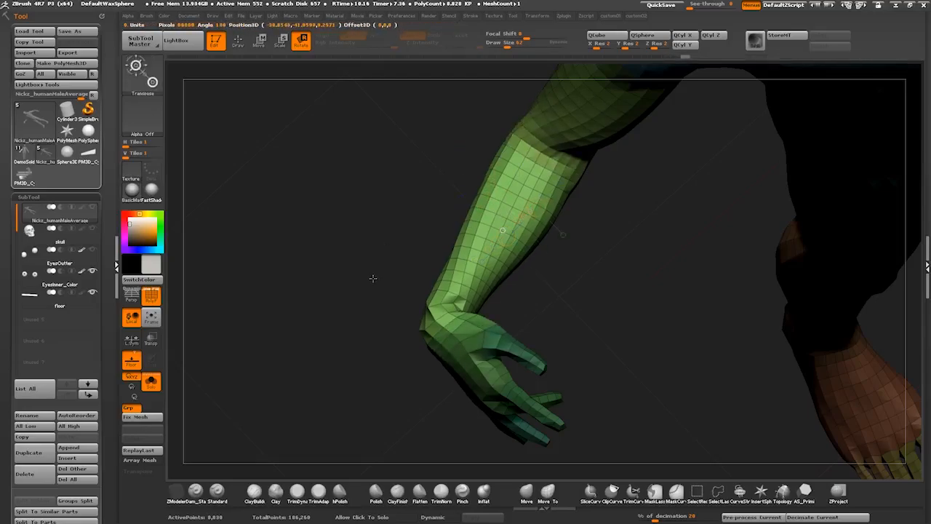
drag(366, 284, 481, 282)
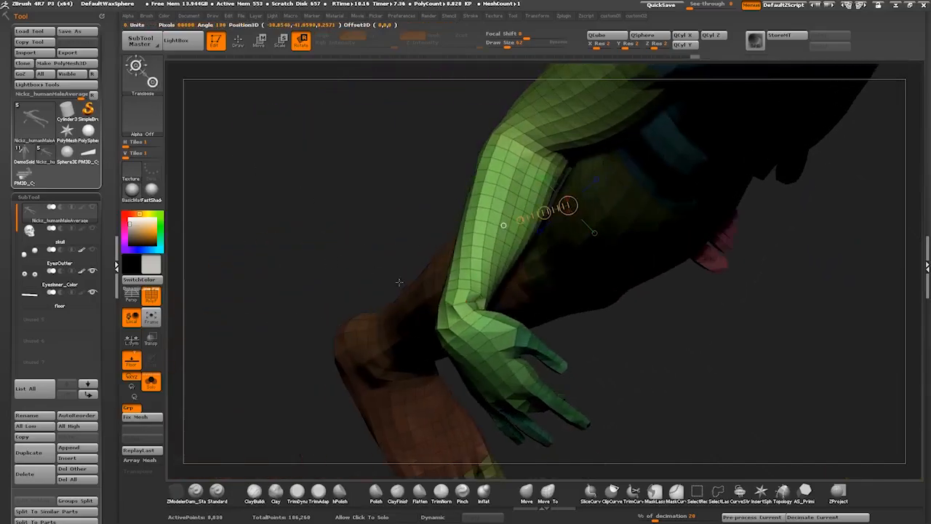
Lay a short transpose line at the elbow and invert the mask so the arm is protected and the body is free.
mouse_move(545, 132)
mouse_down()
mouse_move(556, 119)
mouse_move(547, 109)
mouse_up()
mouse_move(379, 215)
alt+mouse_down()
mouse_move(348, 177)
mouse_move(354, 156)
mouse_move(380, 275)
mouse_move(371, 294)
alt+mouse_up()
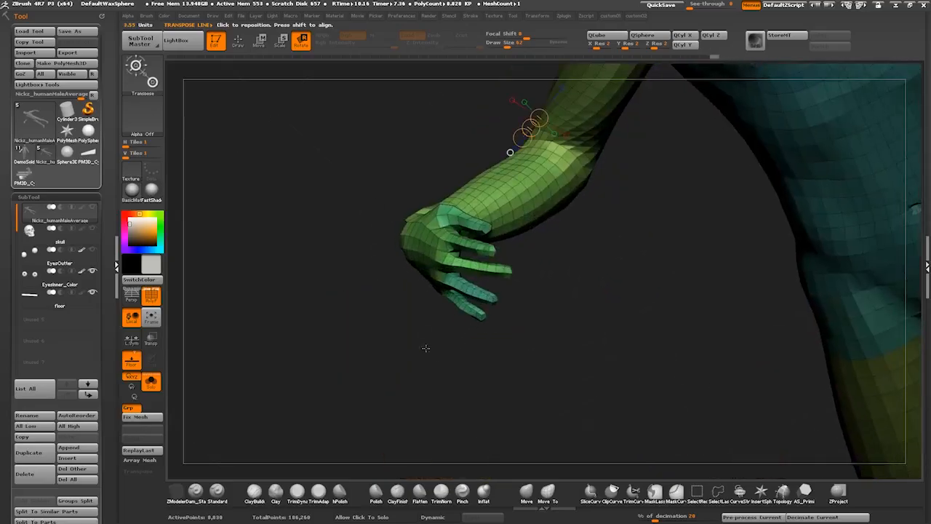
drag(429, 353, 566, 393)
alt+drag(531, 331, 539, 392)
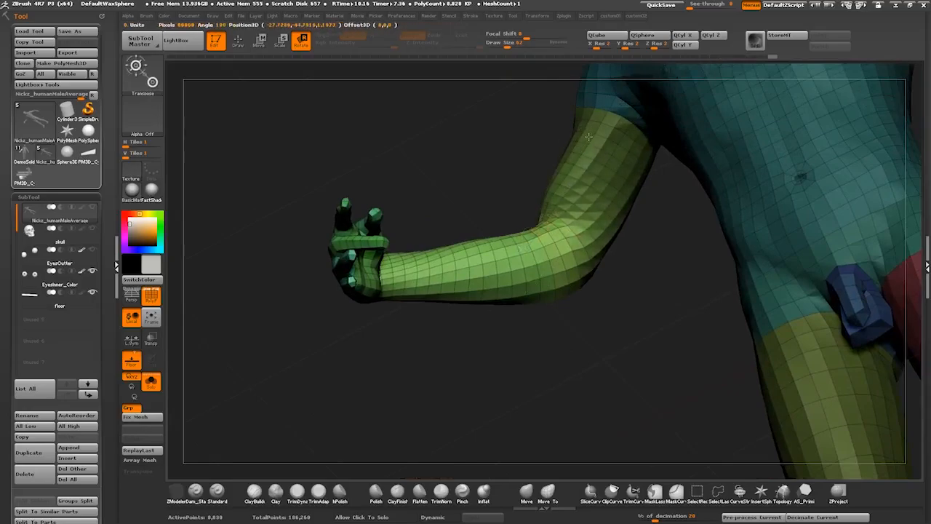
key(ctrl)
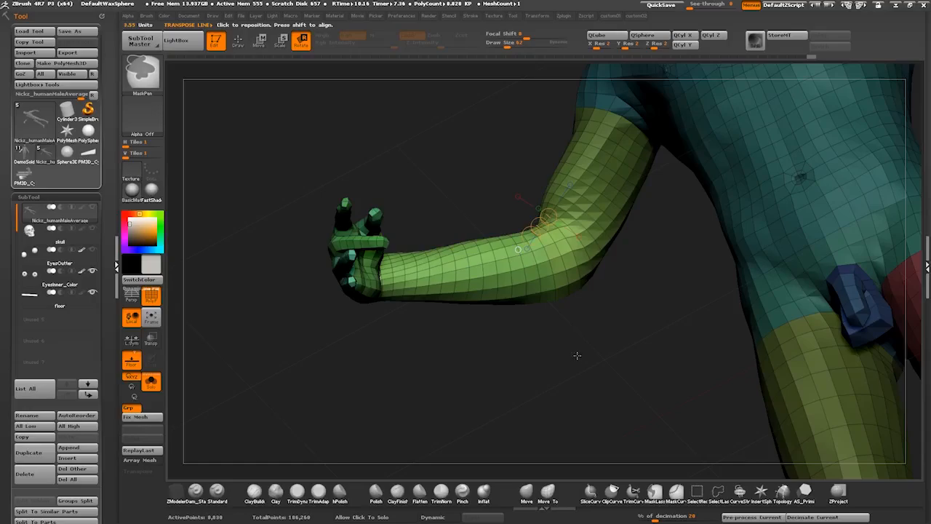
ctrl+click(536, 354)
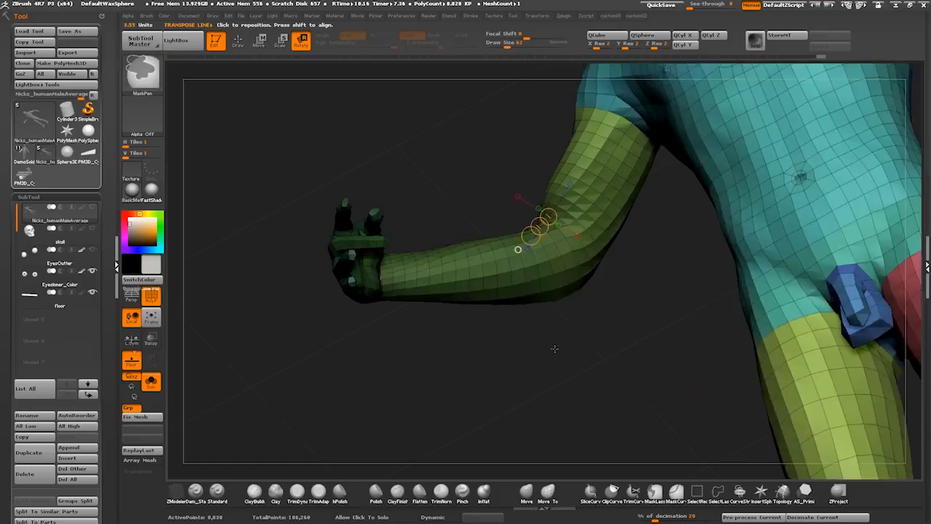
mouse_move(578, 376)
mouse_down()
mouse_move(549, 345)
mouse_move(638, 345)
mouse_move(556, 242)
mouse_up()
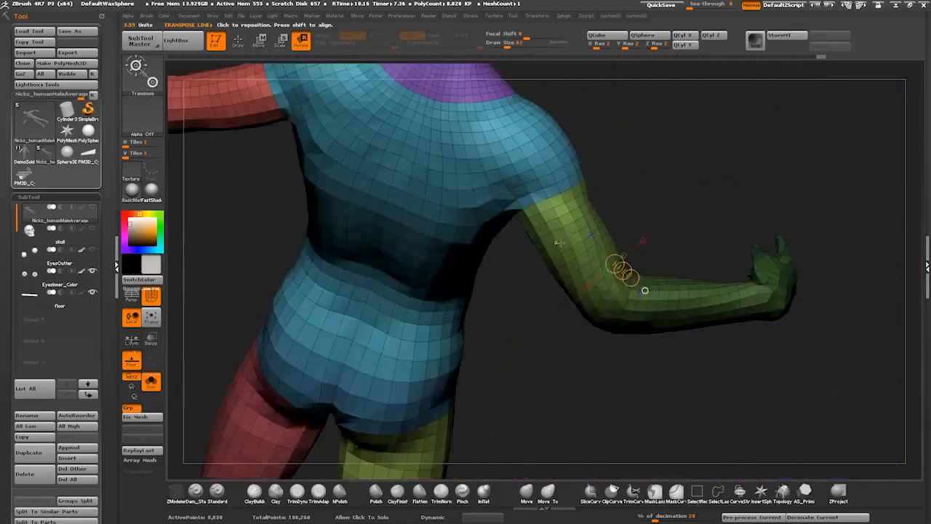
drag(588, 375, 574, 348)
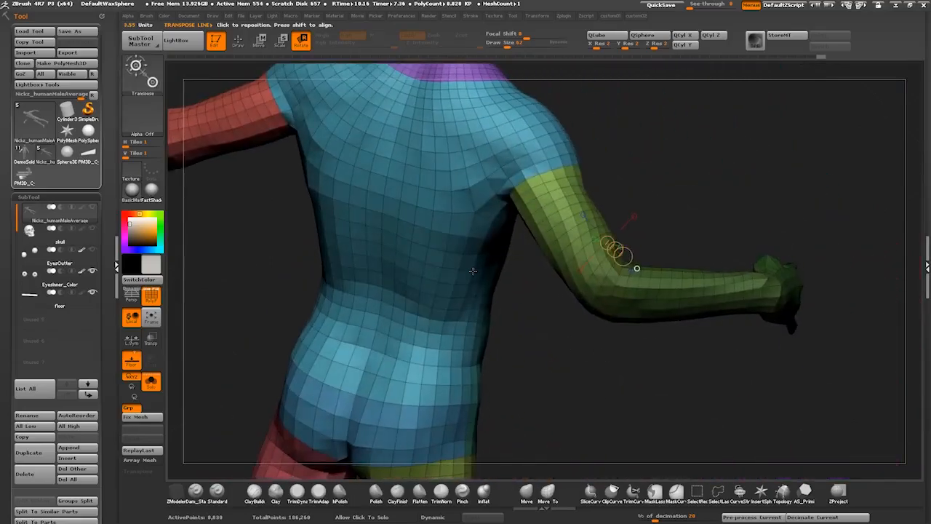
Return to Draw mode, invert the figure's mask back, and clear it.
click(237, 42)
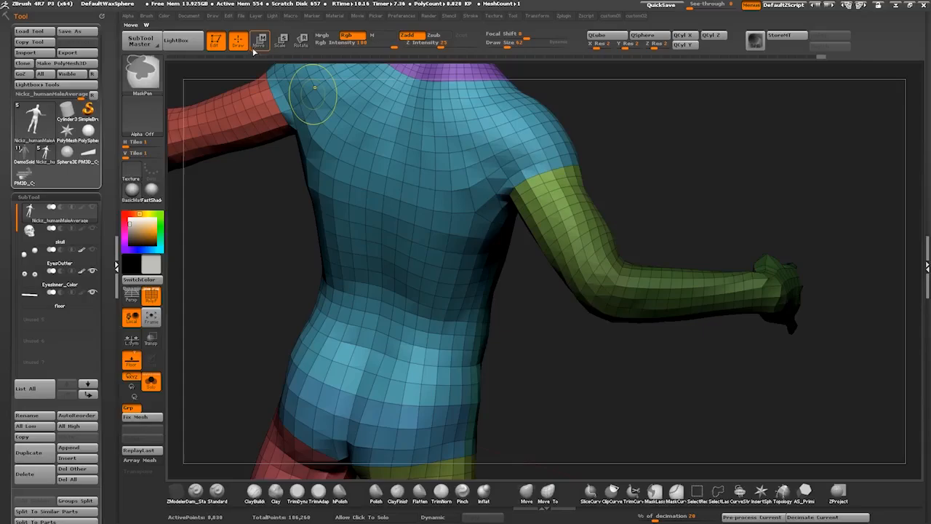
ctrl+click(668, 368)
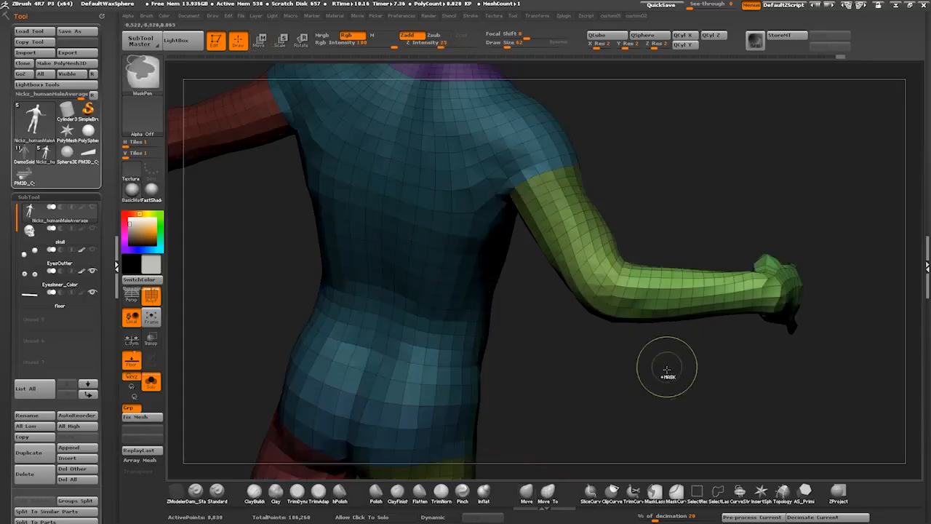
ctrl+drag(684, 416, 677, 353)
alt+drag(630, 395, 620, 350)
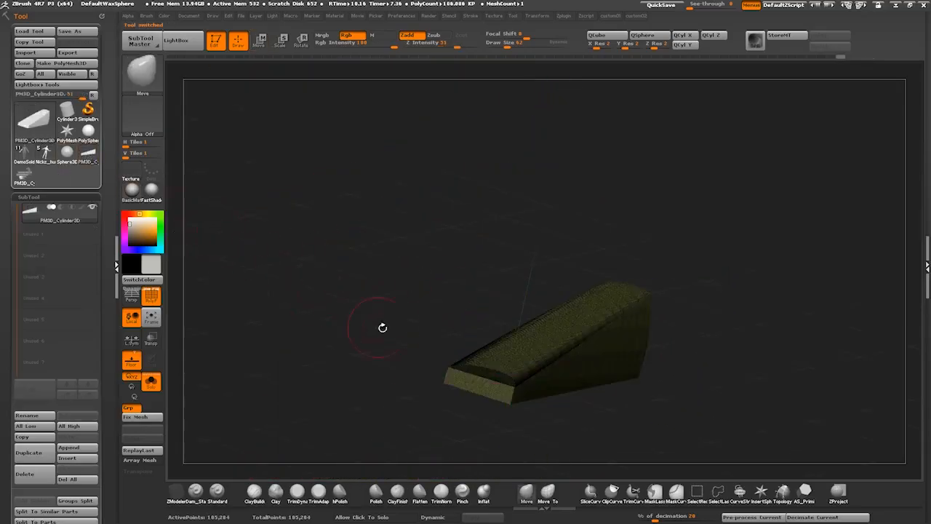
Hide the polygon wireframe on the wedge model and mask its narrow half with a rectangle.
drag(383, 327, 320, 394)
click(149, 295)
ctrl+drag(298, 306, 586, 429)
mouse_move(352, 352)
mouse_down()
mouse_move(358, 335)
mouse_move(363, 340)
mouse_up()
Blur the wedge's mask repeatedly to give it a gradual falloff along the length.
ctrl+click(501, 308)
mouse_move(385, 302)
mouse_down()
mouse_move(397, 327)
mouse_move(387, 320)
mouse_up()
ctrl+click(521, 332)
ctrl+click(519, 332)
ctrl+click(517, 333)
ctrl+click(515, 333)
drag(603, 420, 629, 366)
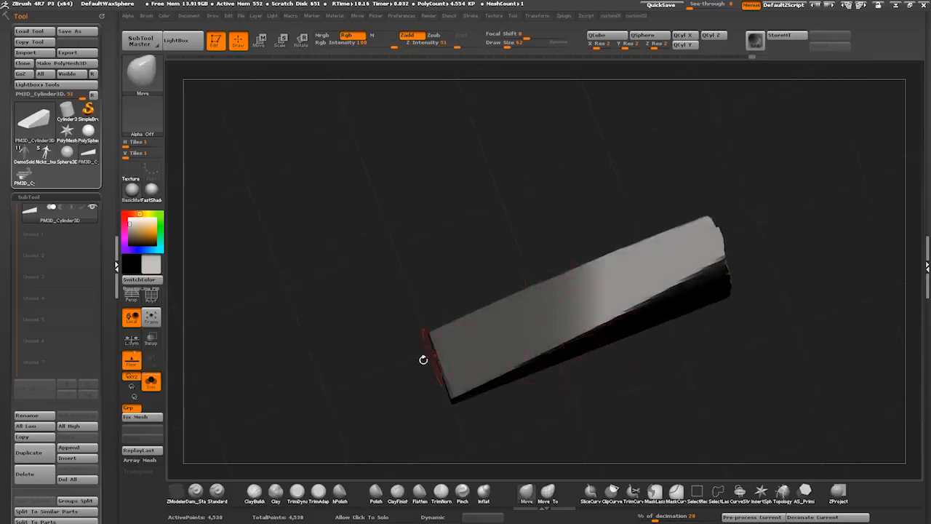
drag(423, 359, 379, 291)
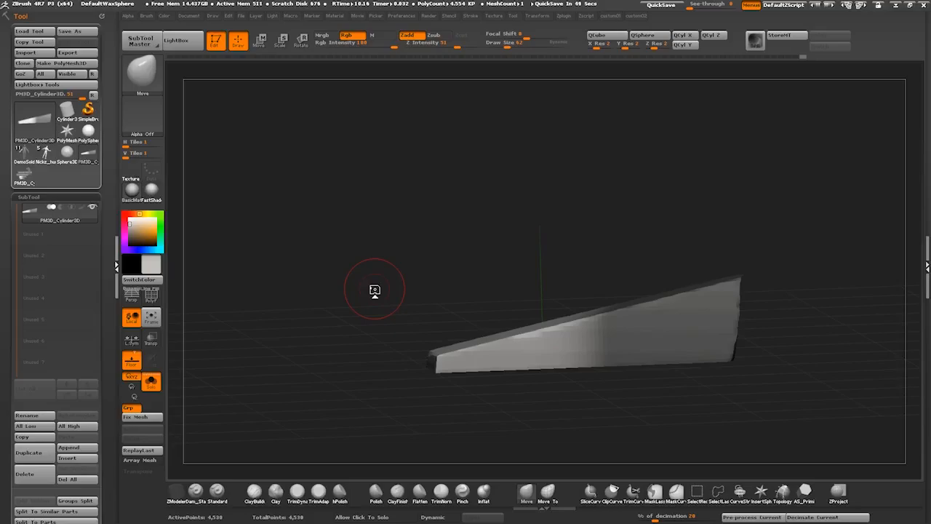
Lay a transpose line along the wedge in Move mode and shift its narrow end outward and sideways through the soft mask.
key(r)
drag(349, 218, 348, 319)
click(260, 41)
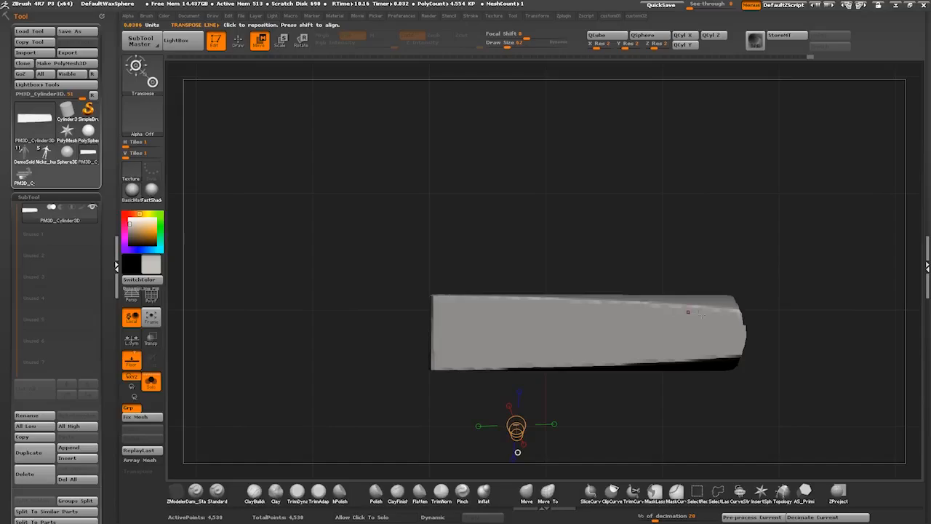
drag(724, 334, 567, 324)
drag(367, 341, 404, 369)
drag(468, 337, 449, 336)
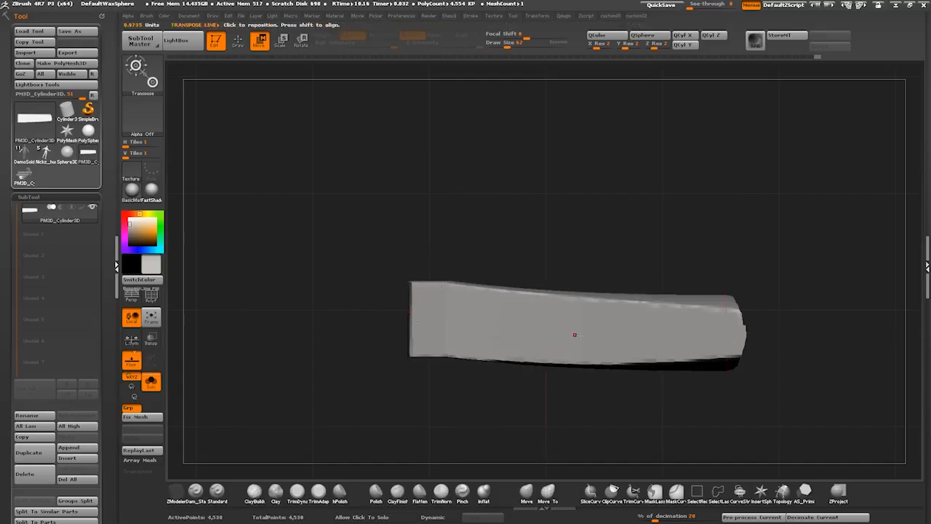
Lay transpose lines along the wedge in Scale mode and rescale its sections so the middle bulges wider than both ends.
alt+drag(597, 336, 575, 328)
drag(726, 333, 282, 311)
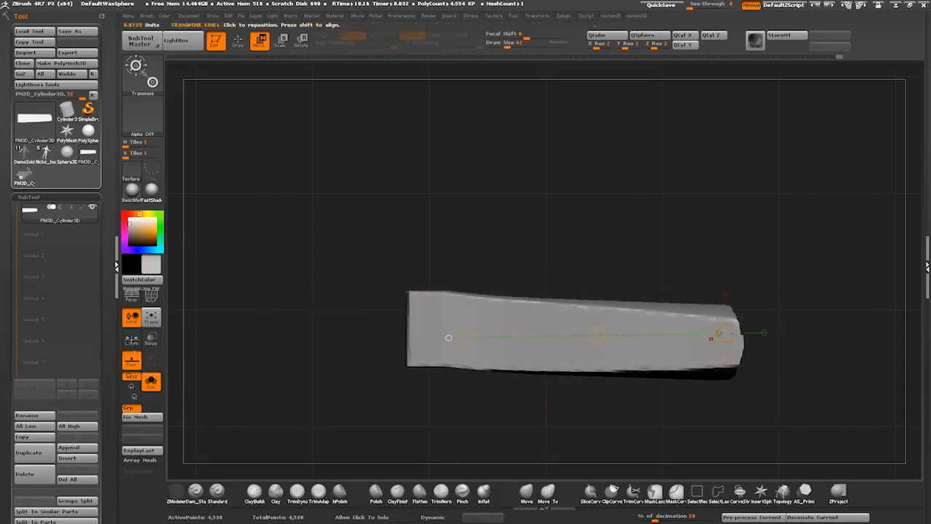
drag(726, 333, 340, 327)
click(282, 47)
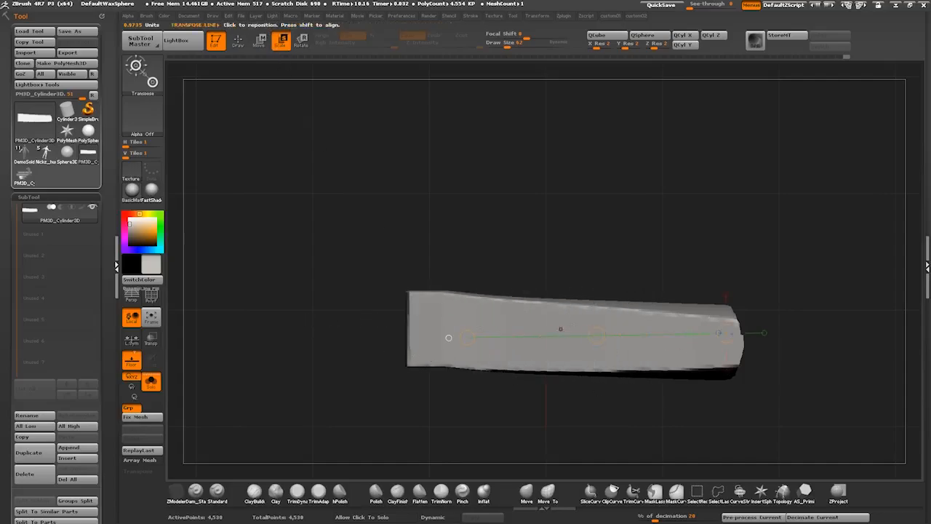
drag(597, 335, 246, 320)
alt+drag(319, 448, 359, 382)
drag(515, 345, 415, 327)
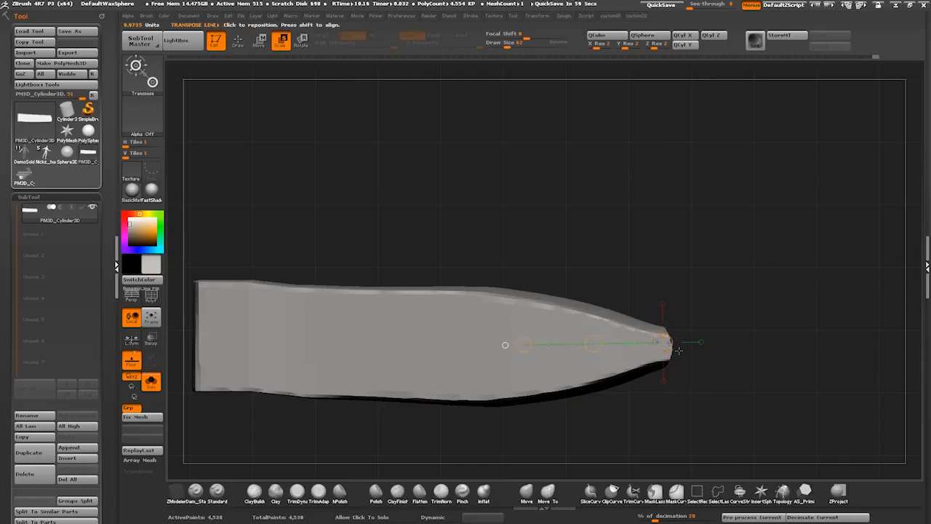
drag(662, 344, 684, 422)
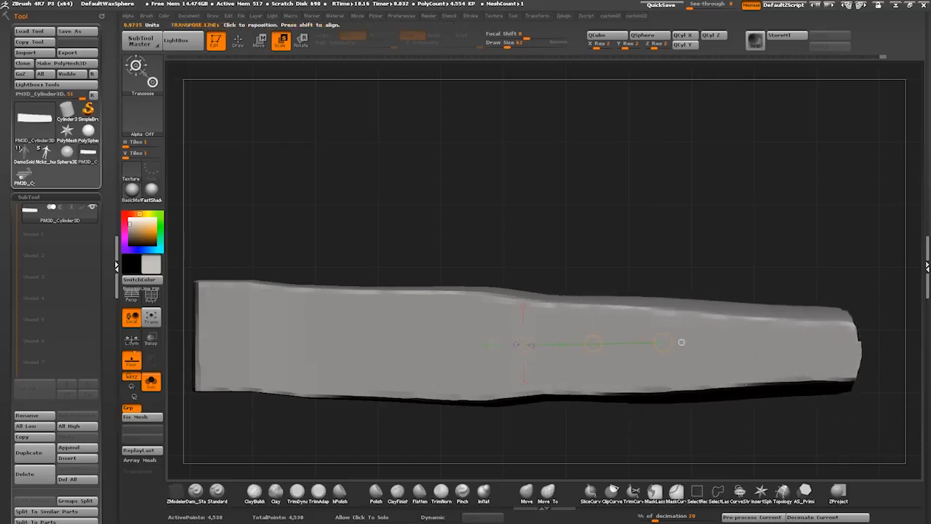
mouse_move(681, 341)
mouse_down()
mouse_move(539, 351)
mouse_move(757, 351)
mouse_move(248, 359)
mouse_move(324, 362)
mouse_up()
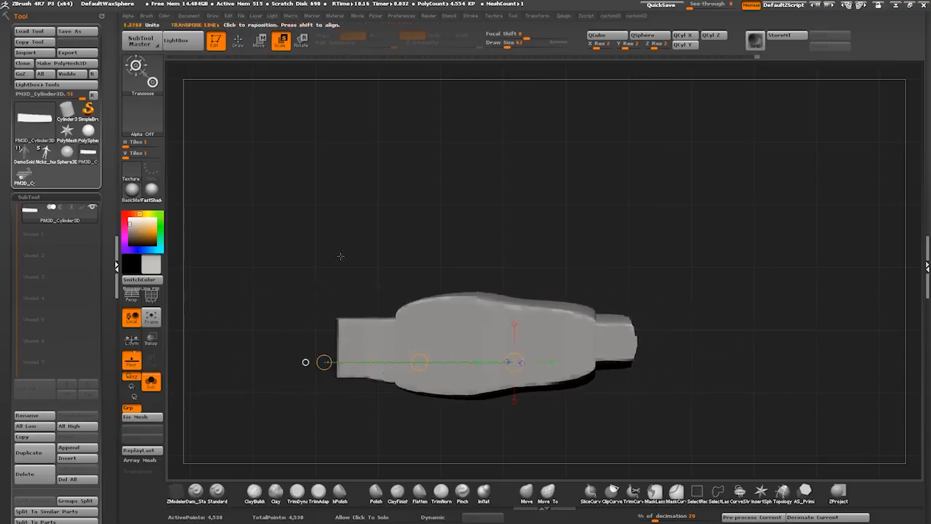
Switch to Rotate mode and lay a straight horizontal transpose line along the bulged model's length.
click(302, 41)
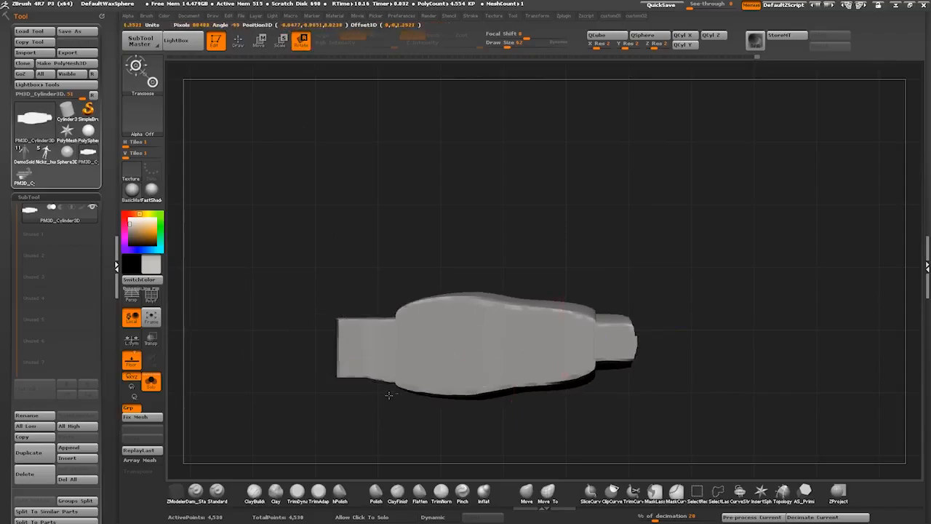
shift+drag(559, 365, 398, 377)
alt+drag(418, 411, 457, 429)
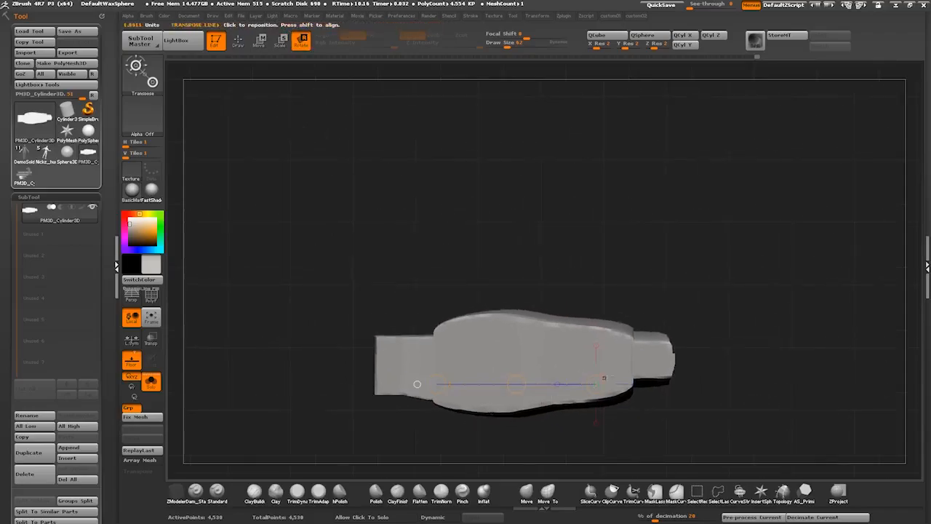
shift+drag(627, 358, 487, 373)
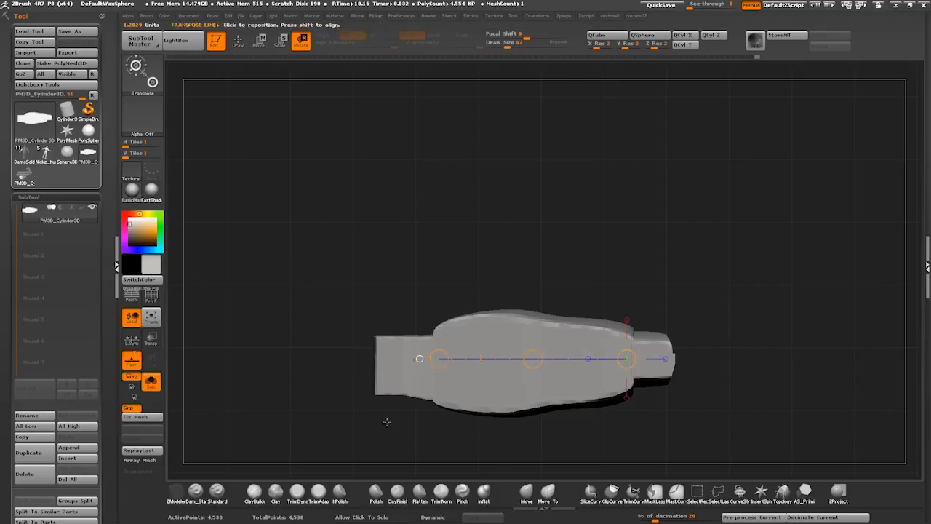
shift+drag(616, 374, 430, 375)
Mask half of the bulged model by pulling a transpose-line mask from its small end toward the middle, and blur it.
mouse_move(645, 360)
ctrl+mouse_down()
mouse_move(325, 368)
mouse_move(403, 363)
mouse_move(342, 363)
ctrl+mouse_up()
ctrl+click(499, 366)
drag(553, 416, 555, 420)
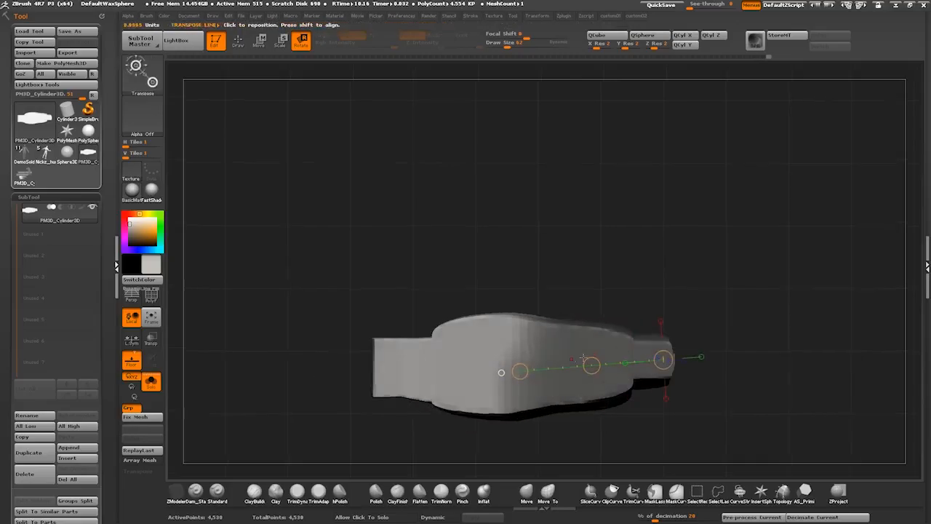
drag(641, 426, 641, 422)
Lay a transpose line from the small end to the middle and rotate the unmasked half through the soft mask.
drag(652, 353, 521, 358)
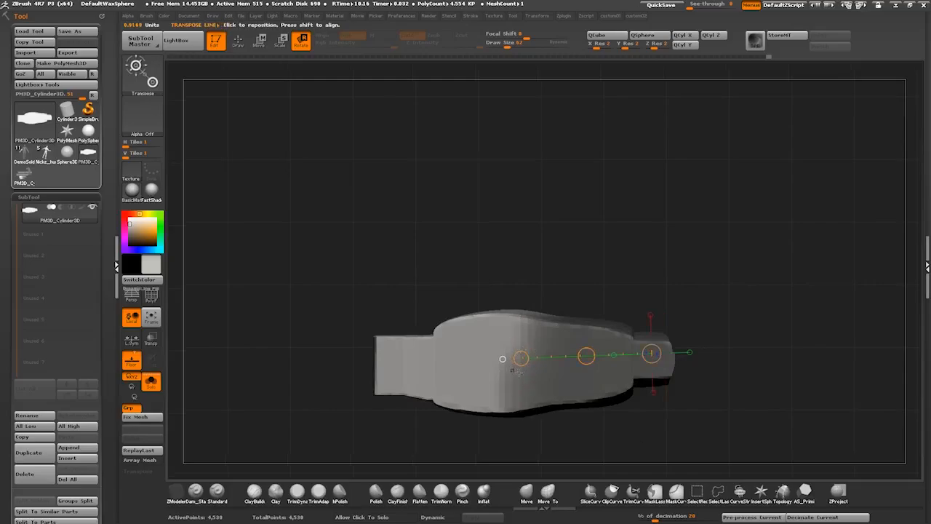
drag(521, 359, 499, 189)
drag(304, 276, 397, 400)
drag(521, 357, 399, 313)
drag(465, 409, 389, 457)
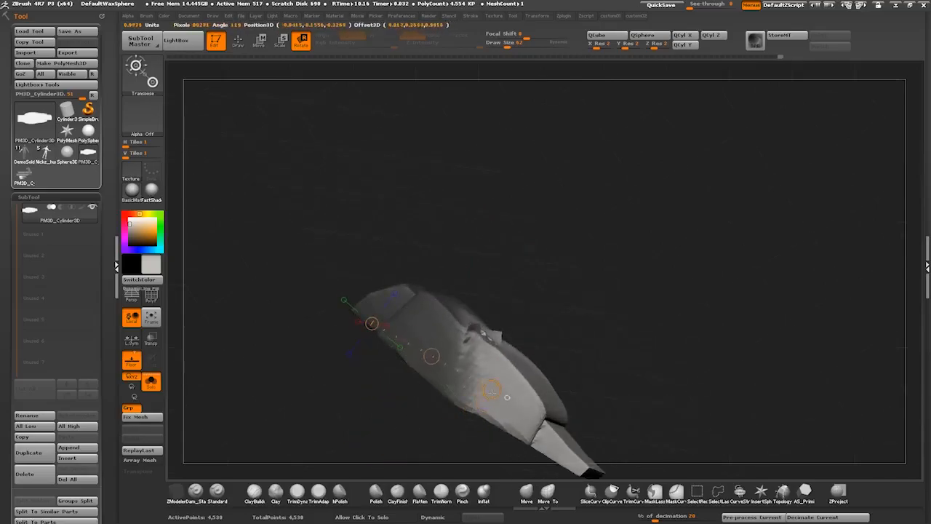
drag(482, 384, 421, 466)
drag(378, 372, 362, 336)
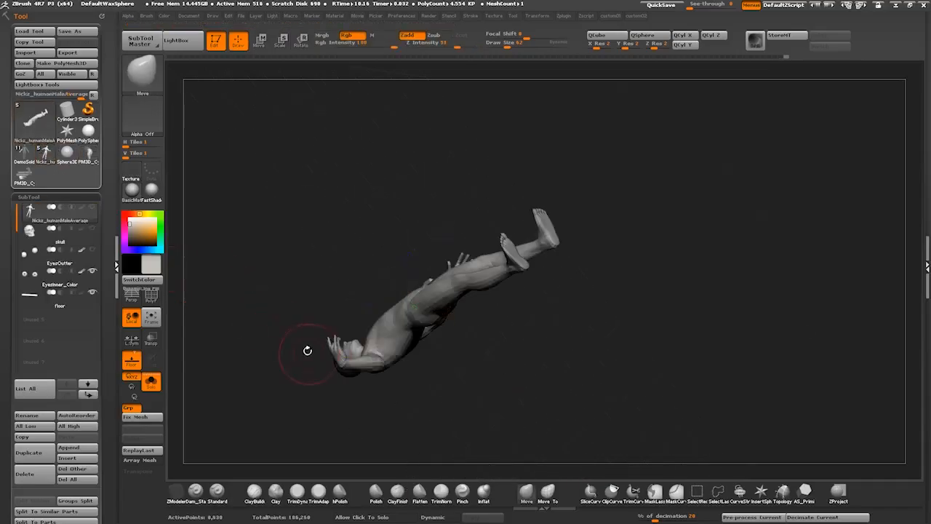
mouse_move(305, 349)
mouse_down()
mouse_move(277, 439)
mouse_move(284, 343)
mouse_move(318, 310)
mouse_move(370, 291)
mouse_move(349, 301)
mouse_move(396, 330)
mouse_move(434, 320)
mouse_move(435, 275)
mouse_up()
ctrl+drag(557, 187, 553, 228)
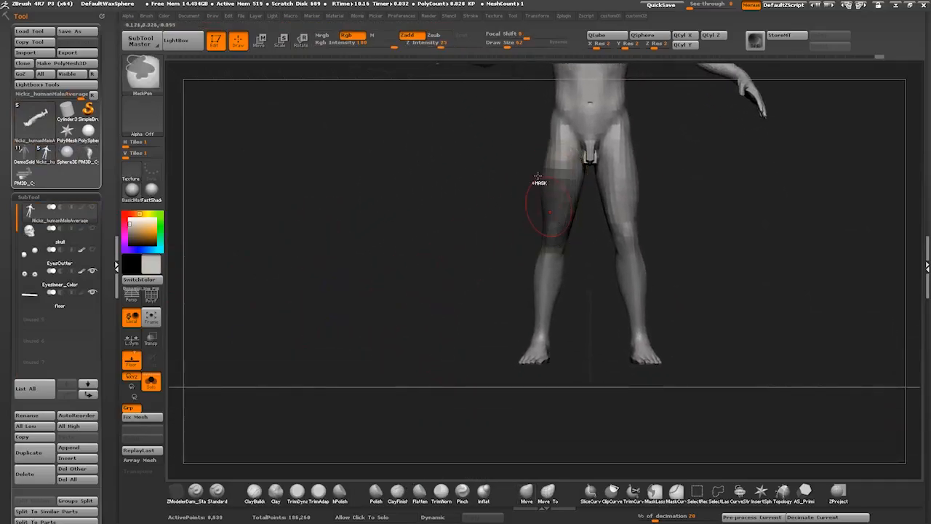
key(ctrl+z)
In Rotate mode, mask the figure with a transpose-line mask from one thigh to the knee, leaving that lower leg free.
click(301, 43)
ctrl+drag(552, 172, 543, 271)
drag(481, 254, 501, 244)
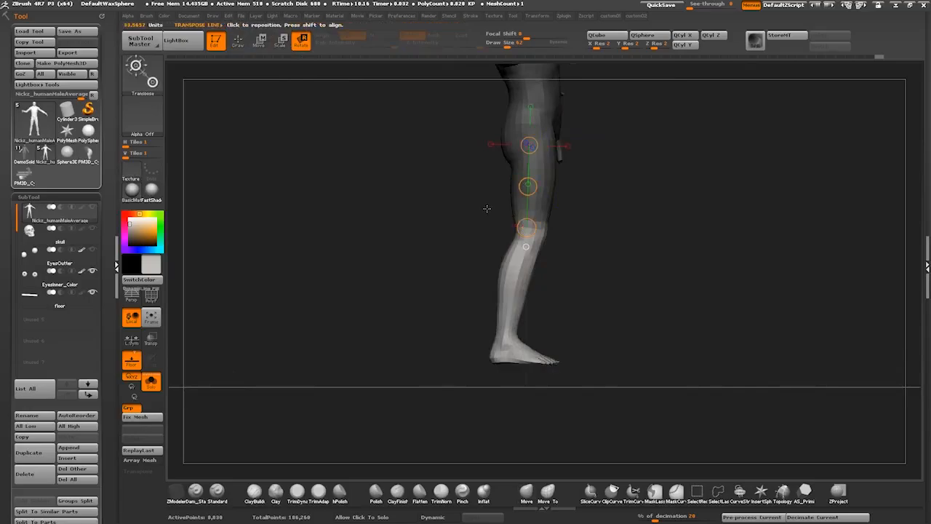
Bend the figure's free lower leg backward at the knee and swing the foot inward behind the other leg.
drag(479, 207, 440, 194)
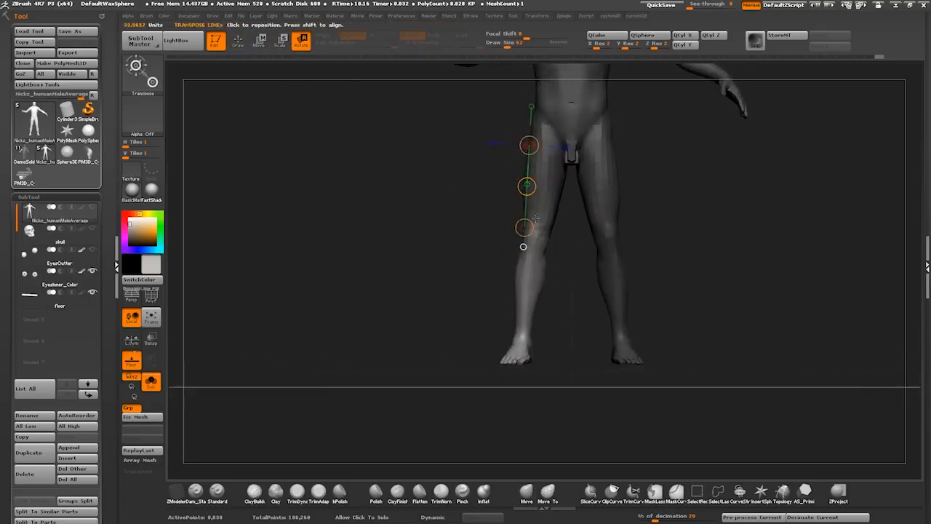
drag(426, 229, 417, 161)
drag(427, 359, 430, 318)
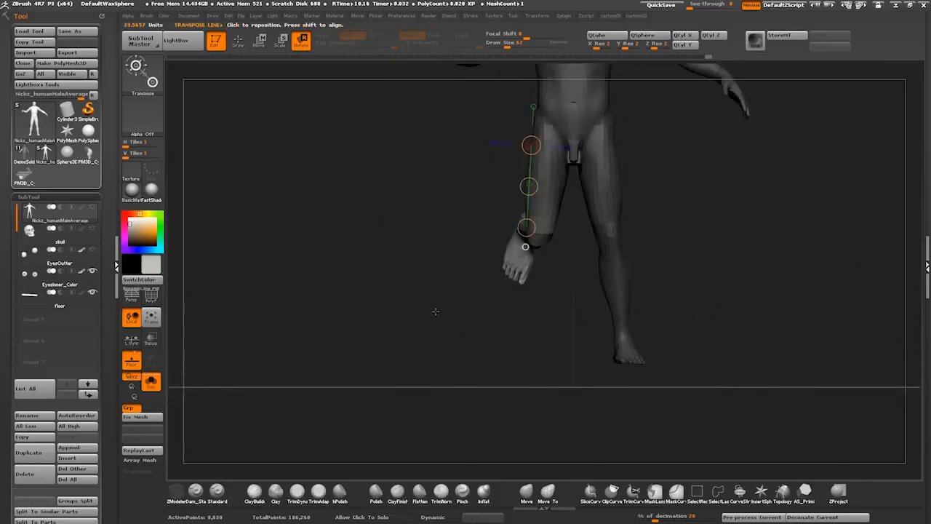
drag(431, 272, 494, 268)
drag(437, 291, 376, 279)
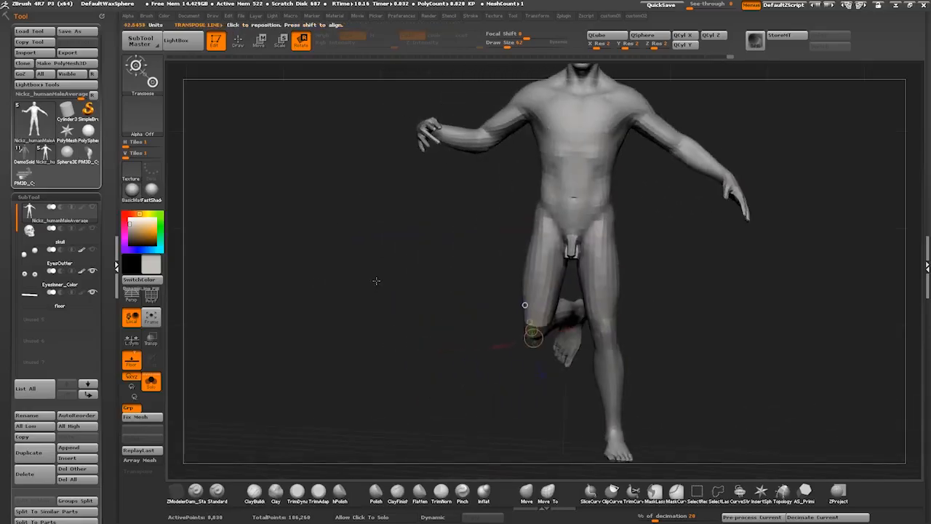
Pull transpose-line masks from the hip, front and back, to mask the torso and bent leg and leave the standing leg free.
ctrl+drag(597, 198, 664, 269)
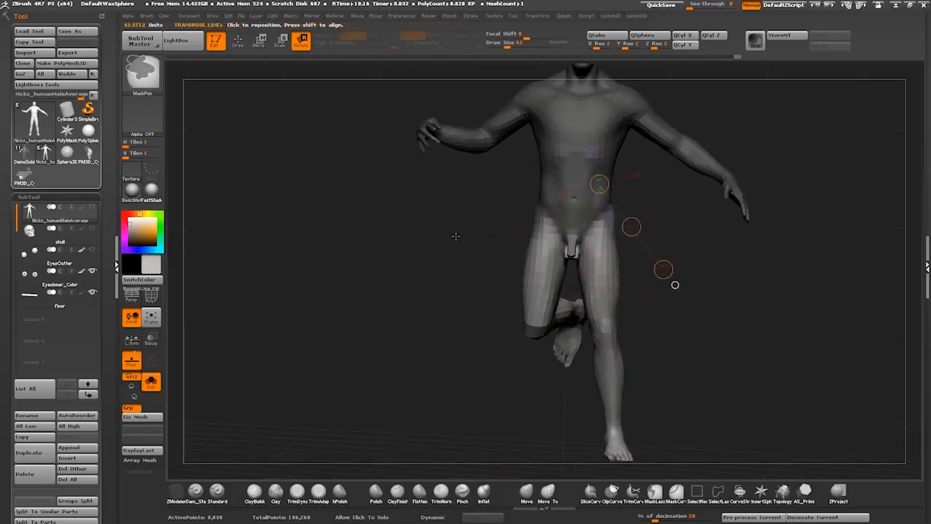
ctrl+drag(585, 218, 614, 257)
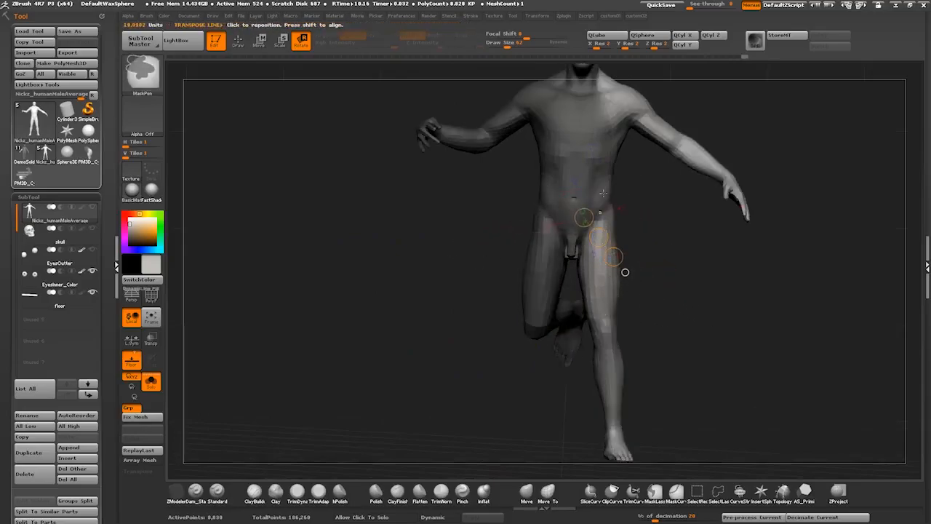
drag(497, 187, 408, 279)
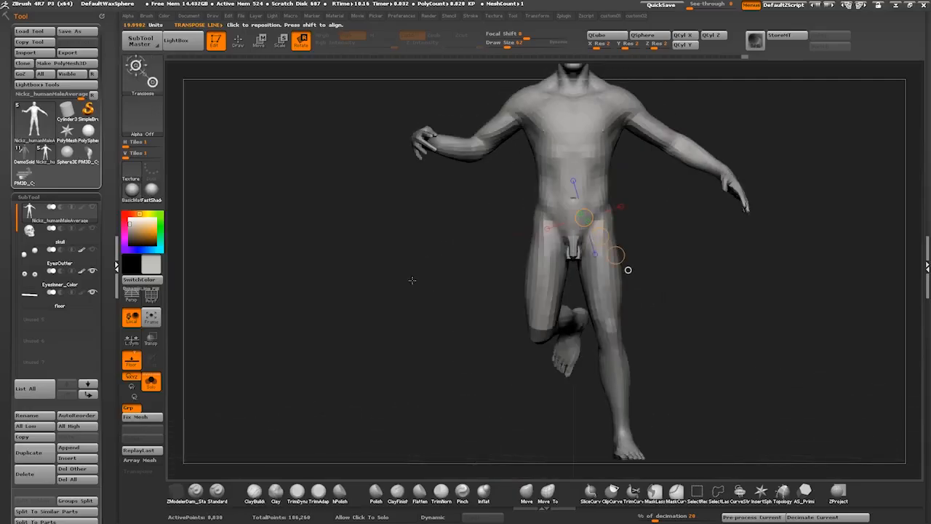
mouse_move(562, 197)
ctrl+mouse_down()
mouse_move(604, 276)
mouse_move(507, 295)
ctrl+mouse_up()
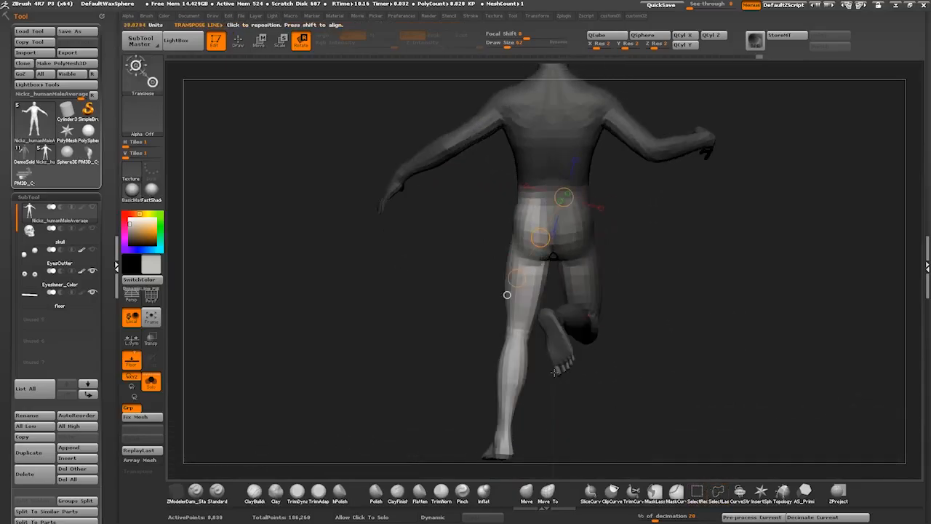
Invert the figure's mask, clean it up around the hip, and invert it back so only the standing leg is free.
ctrl+click(426, 266)
mouse_move(400, 272)
ctrl+mouse_down()
mouse_move(366, 278)
mouse_move(403, 286)
mouse_move(430, 339)
ctrl+mouse_up()
mouse_move(391, 435)
alt+mouse_down()
mouse_move(395, 397)
mouse_move(556, 401)
mouse_move(566, 221)
mouse_move(558, 179)
mouse_move(403, 240)
mouse_move(399, 364)
alt+mouse_up()
mouse_move(397, 410)
mouse_down()
mouse_move(443, 375)
mouse_move(438, 369)
mouse_up()
mouse_move(464, 249)
ctrl+mouse_down()
mouse_move(534, 266)
mouse_move(577, 224)
mouse_move(584, 169)
ctrl+mouse_up()
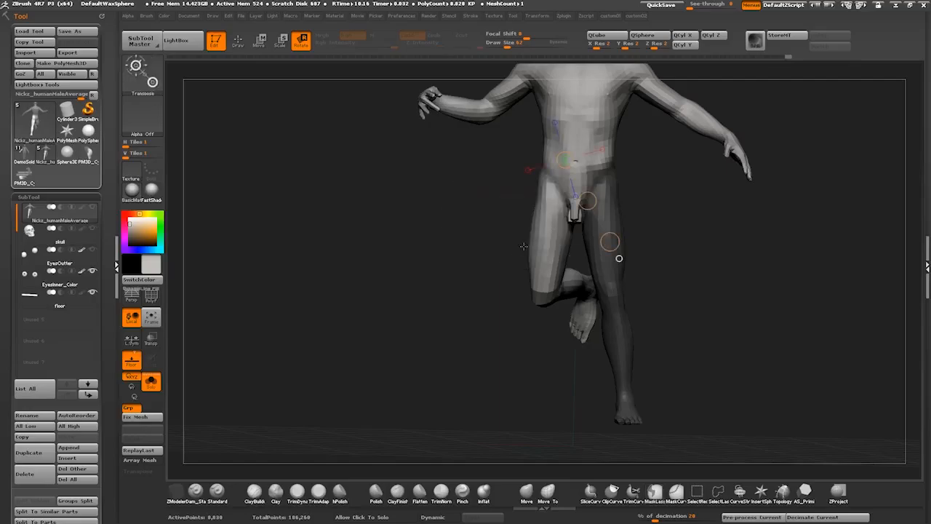
ctrl+click(339, 138)
Lay a transpose line from the hip and swing the standing leg outward.
drag(515, 273, 423, 349)
drag(600, 192, 444, 363)
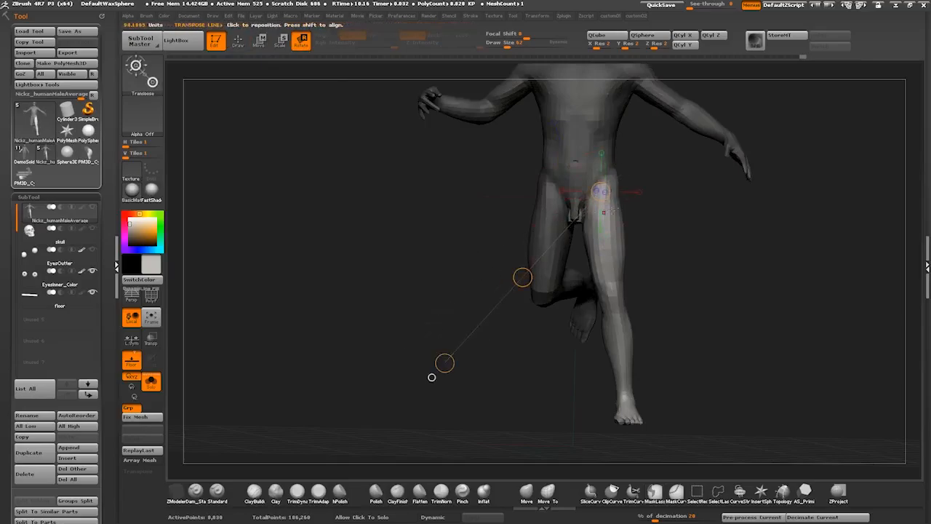
mouse_move(445, 363)
mouse_down()
mouse_move(509, 377)
mouse_move(481, 409)
mouse_move(457, 409)
mouse_move(466, 409)
mouse_up()
mouse_move(632, 193)
mouse_down()
mouse_move(396, 217)
mouse_move(384, 118)
mouse_move(430, 149)
mouse_up()
Pull a transpose-line mask at the outstretched leg's knee and lay a transpose line from the hip down that leg.
ctrl+drag(593, 265, 584, 299)
mouse_move(617, 193)
mouse_down()
mouse_move(575, 312)
mouse_move(538, 291)
mouse_move(644, 344)
mouse_move(588, 331)
mouse_up()
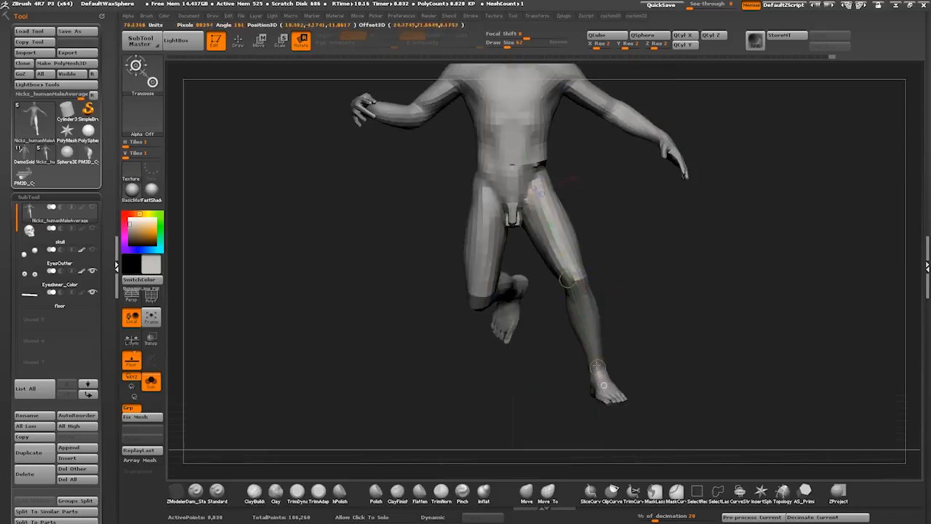
drag(554, 424, 492, 413)
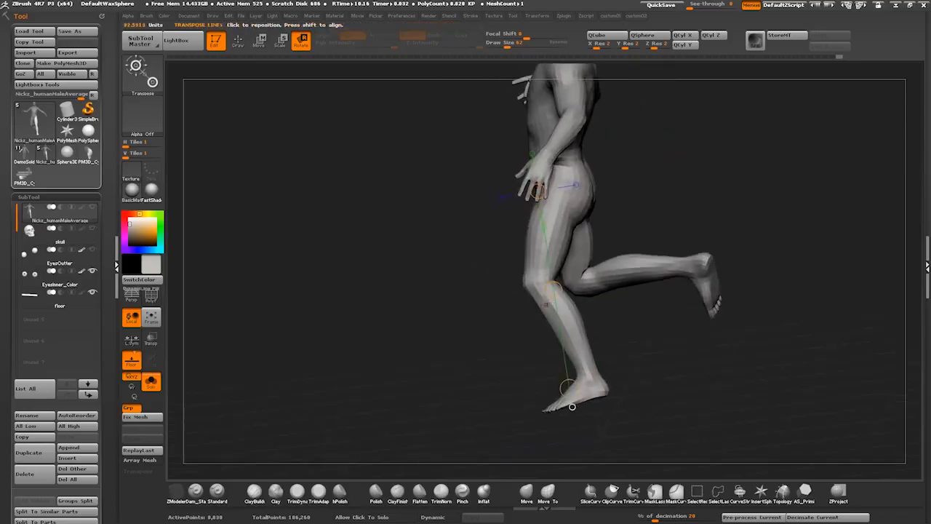
drag(465, 281, 534, 297)
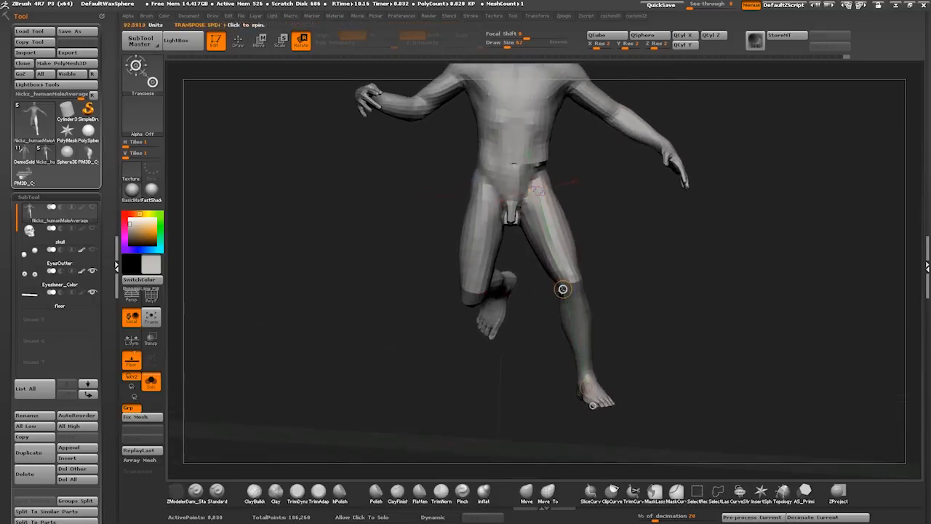
drag(498, 300, 415, 314)
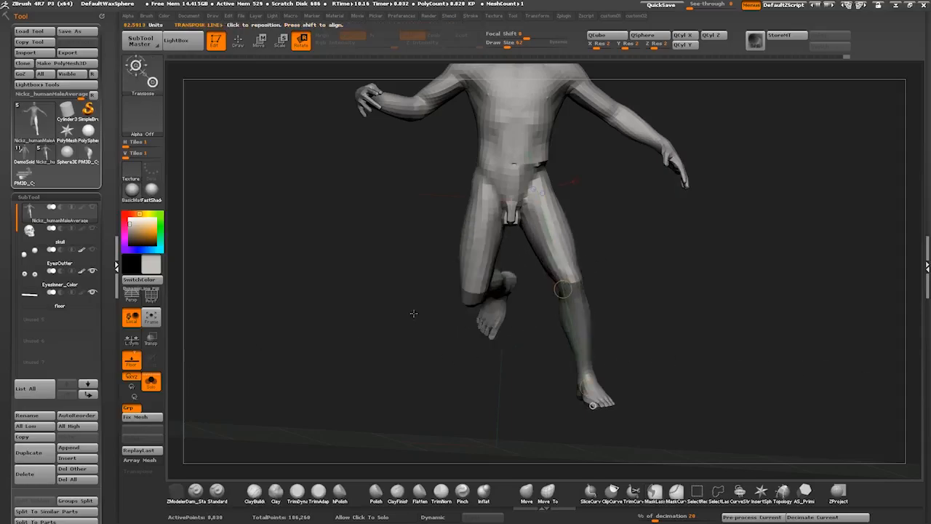
Mask the torso and bent leg, leaving the thigh of the outstretched leg free.
key(ctrl)
mouse_move(522, 203)
ctrl+mouse_down()
mouse_move(664, 469)
mouse_move(540, 323)
ctrl+mouse_up()
ctrl+click(487, 370)
Adjust the transpose line along the outstretched leg and spin the unmasked thigh about it.
drag(563, 290, 409, 334)
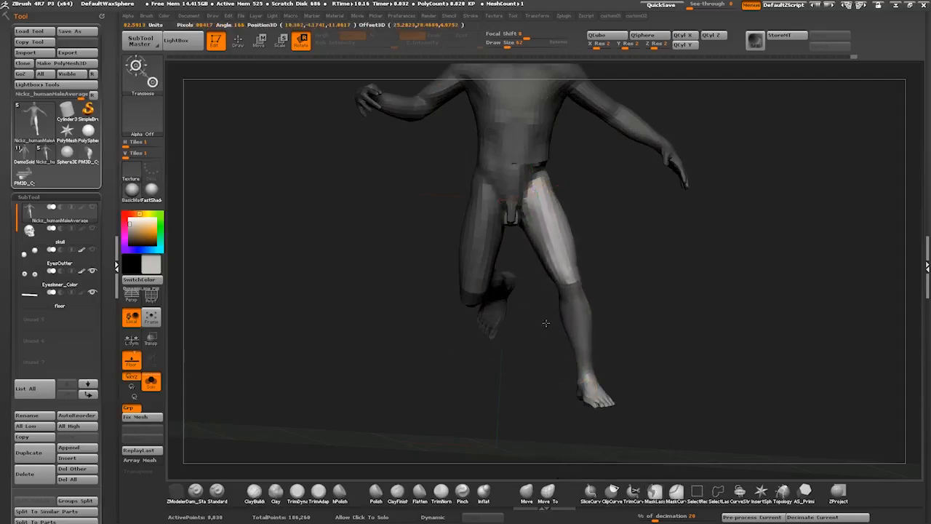
drag(534, 415, 486, 407)
drag(566, 289, 573, 318)
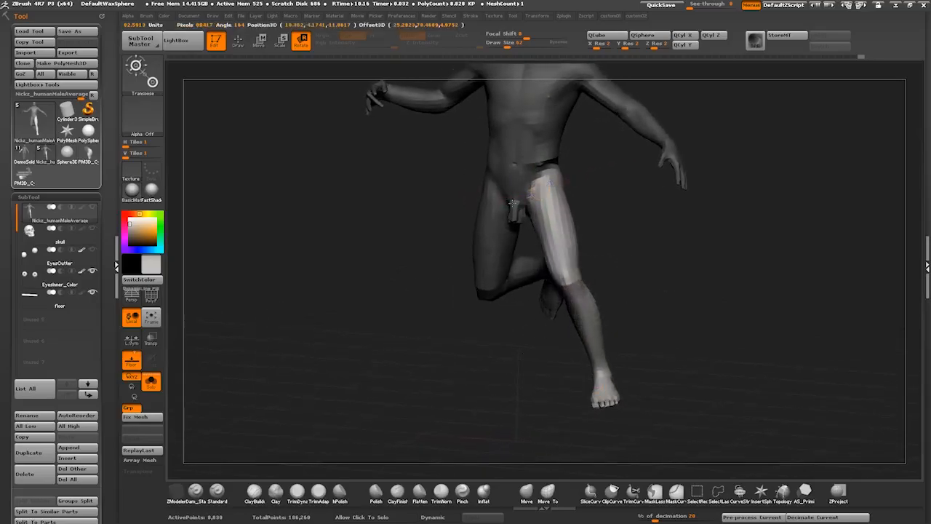
drag(515, 306, 515, 309)
drag(513, 386, 528, 369)
drag(587, 384, 539, 389)
drag(404, 366, 454, 413)
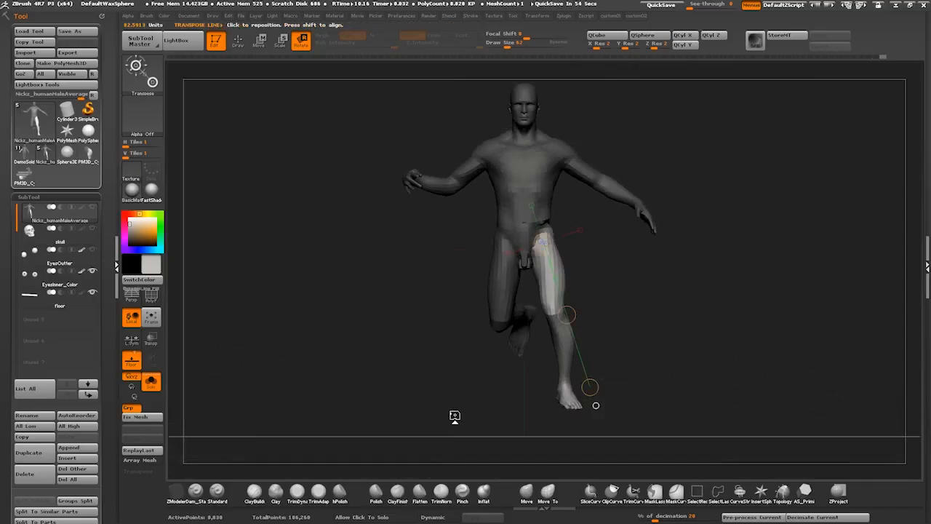
Switch to the PM3D_Cylinder3D_1 mesh made of stacked cylinders and blocks, and frame it from the side.
click(22, 176)
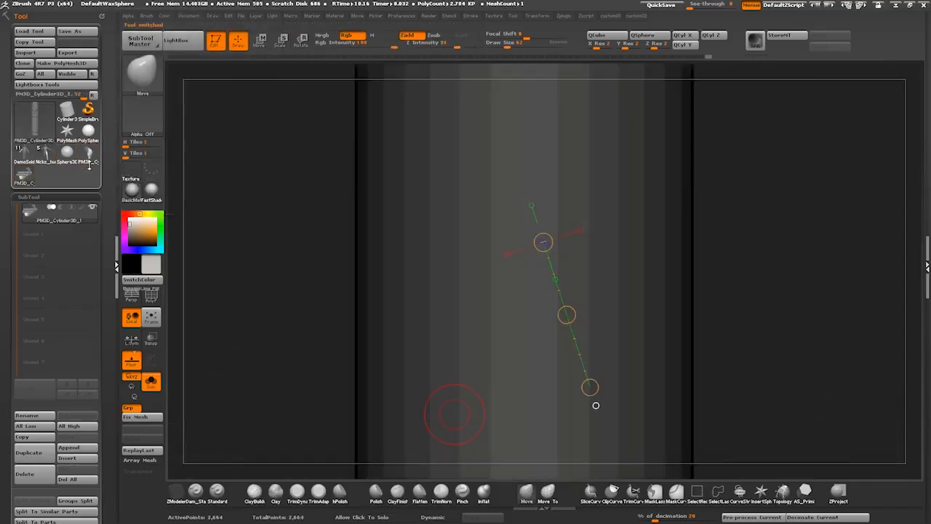
mouse_move(298, 301)
mouse_down()
mouse_move(278, 219)
mouse_move(374, 407)
mouse_move(397, 294)
mouse_move(379, 316)
mouse_move(366, 310)
mouse_move(366, 218)
mouse_move(370, 390)
mouse_move(397, 338)
mouse_move(379, 371)
mouse_up()
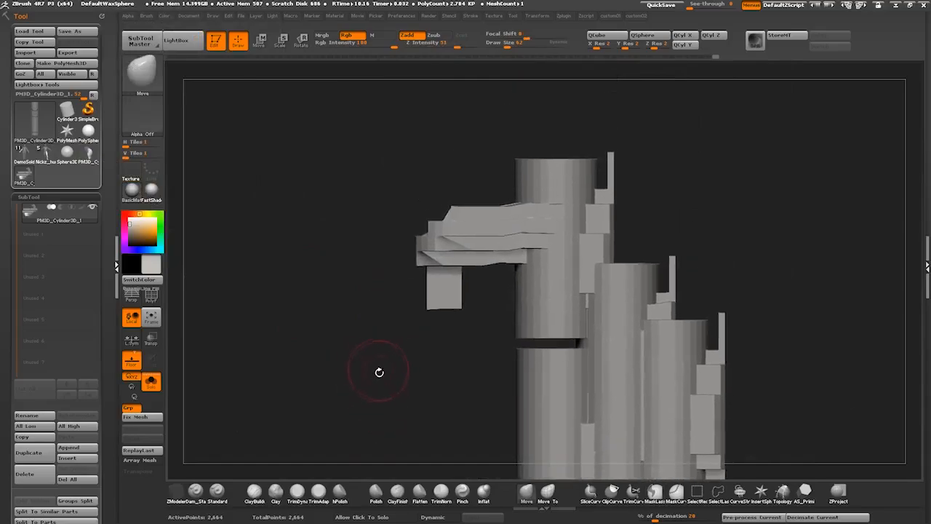
alt+drag(384, 406, 386, 338)
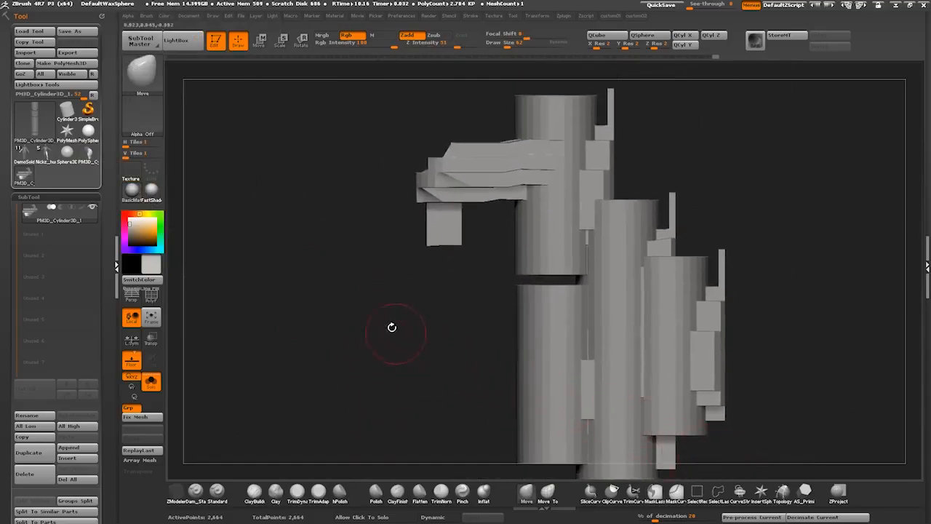
Insert a Cone3D mesh onto the lower front cylinder with the InsertSphere brush.
click(761, 491)
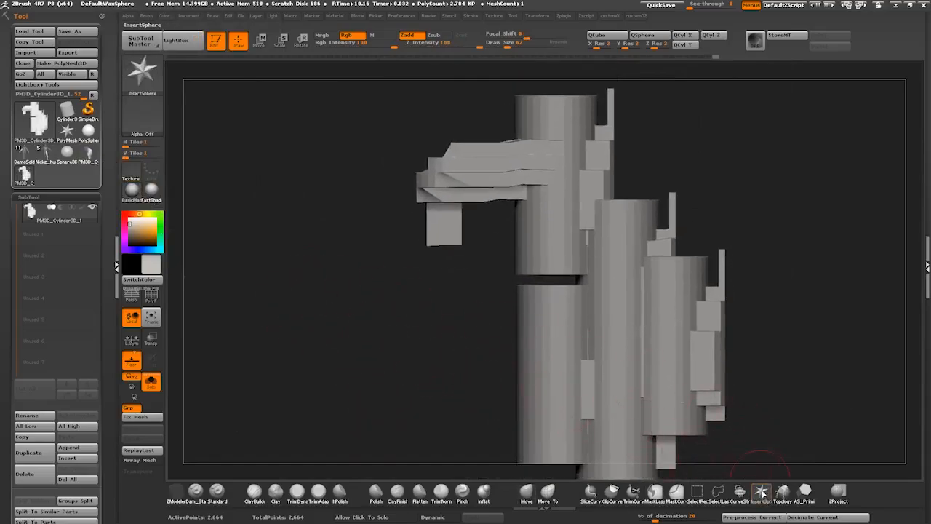
key(b)
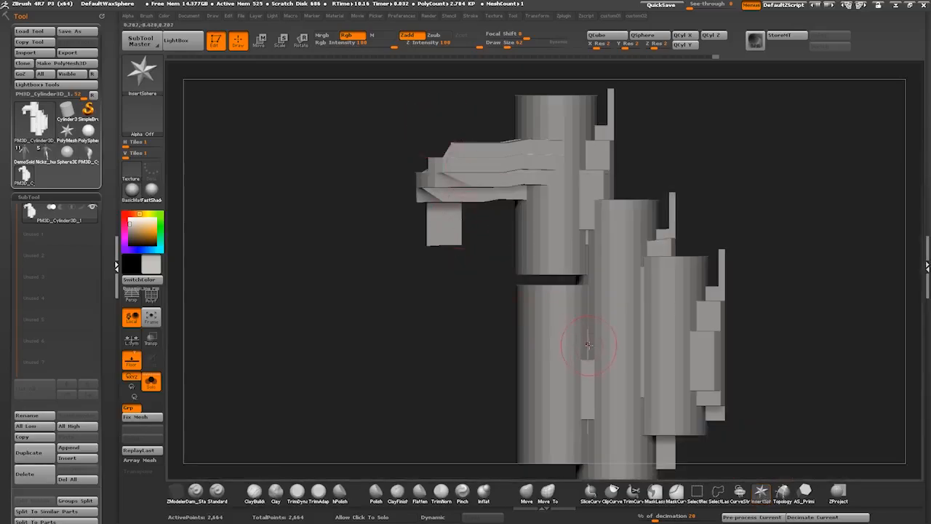
key(m)
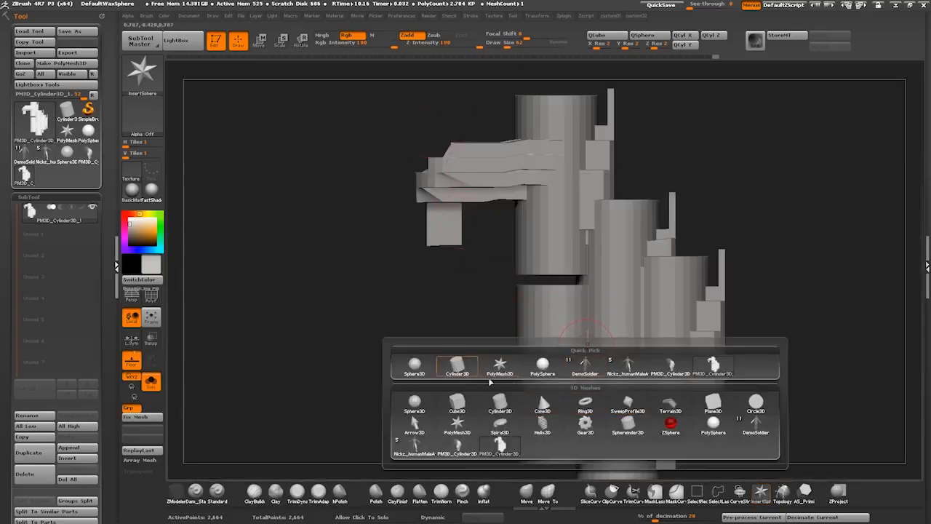
click(543, 404)
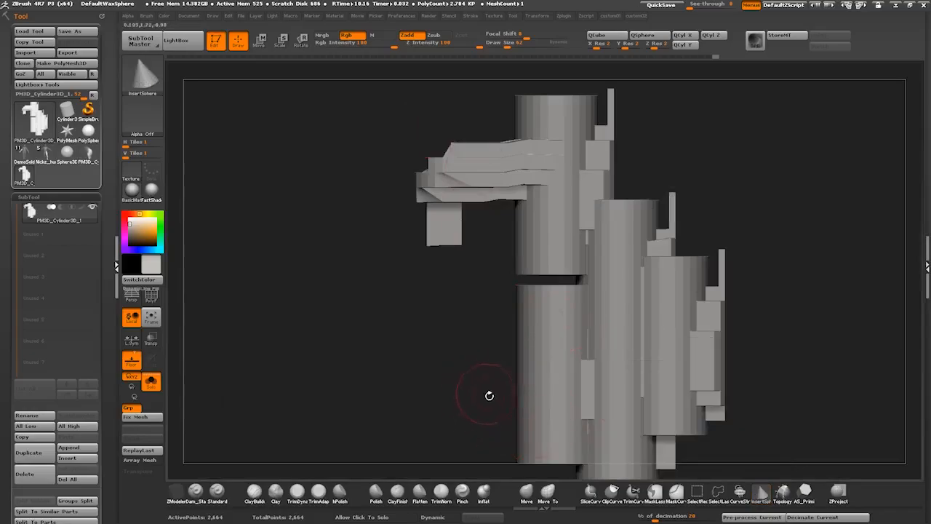
drag(547, 400, 548, 437)
Rotate the inserted cone onto its side with the transpose line so its tip points away from the cylinder.
drag(427, 379, 493, 351)
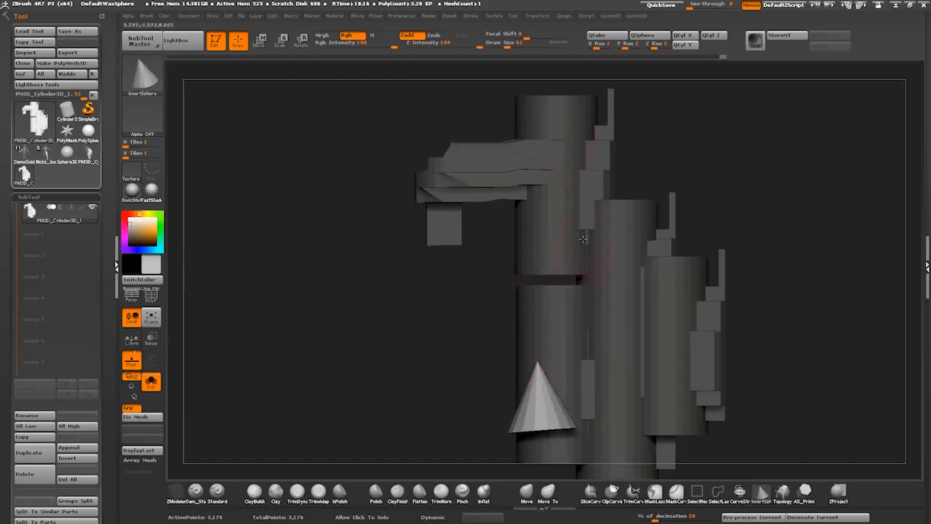
drag(531, 302, 427, 295)
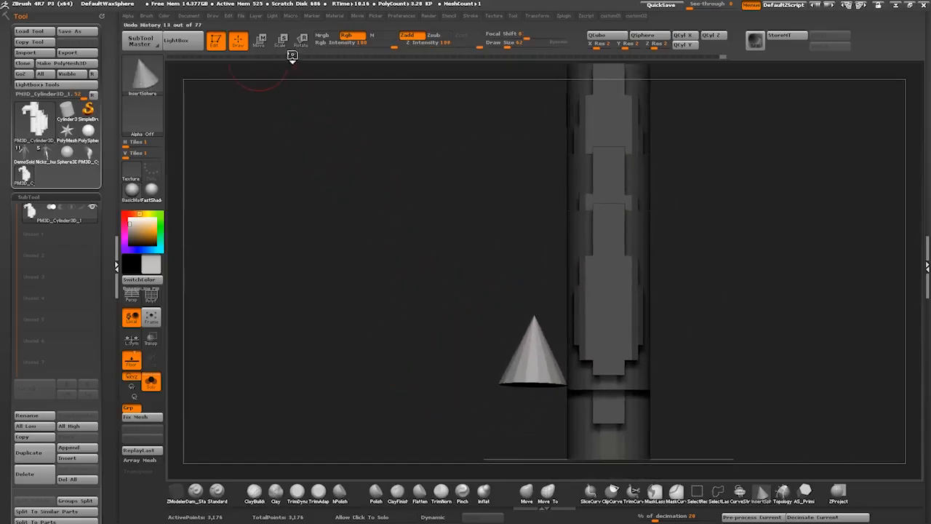
click(302, 41)
drag(314, 233, 416, 243)
drag(603, 350, 575, 427)
drag(414, 374, 327, 376)
alt+drag(383, 385, 421, 360)
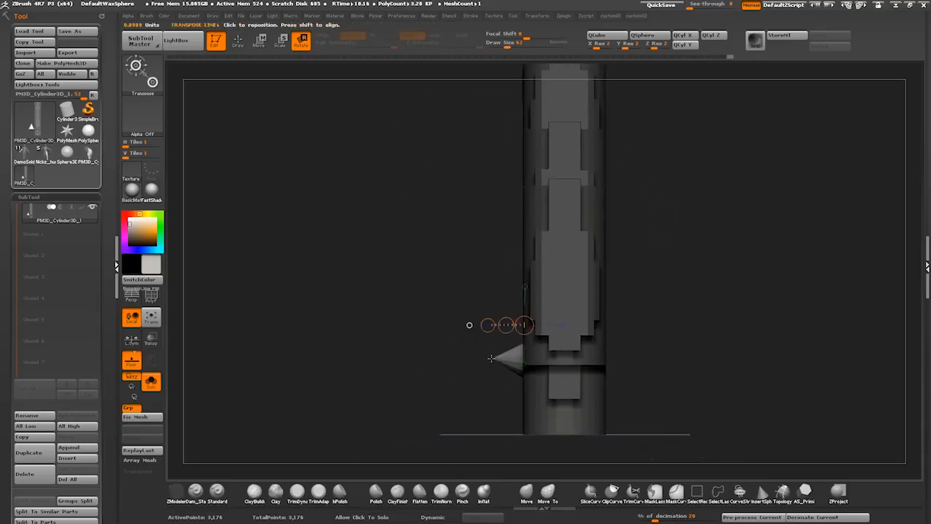
Lay transpose lines outward from the cone and move it so it protrudes from the cylinder's surface.
drag(510, 358, 392, 361)
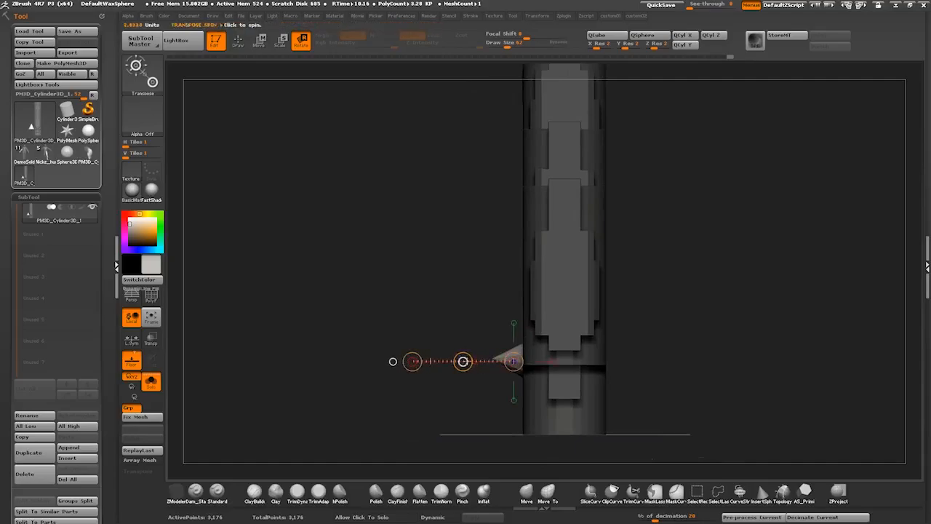
click(259, 45)
drag(463, 361, 439, 336)
drag(417, 401, 479, 380)
drag(374, 336, 397, 349)
drag(522, 327, 376, 333)
drag(453, 329, 438, 331)
mouse_move(398, 371)
mouse_down()
mouse_move(381, 374)
mouse_move(387, 371)
mouse_up()
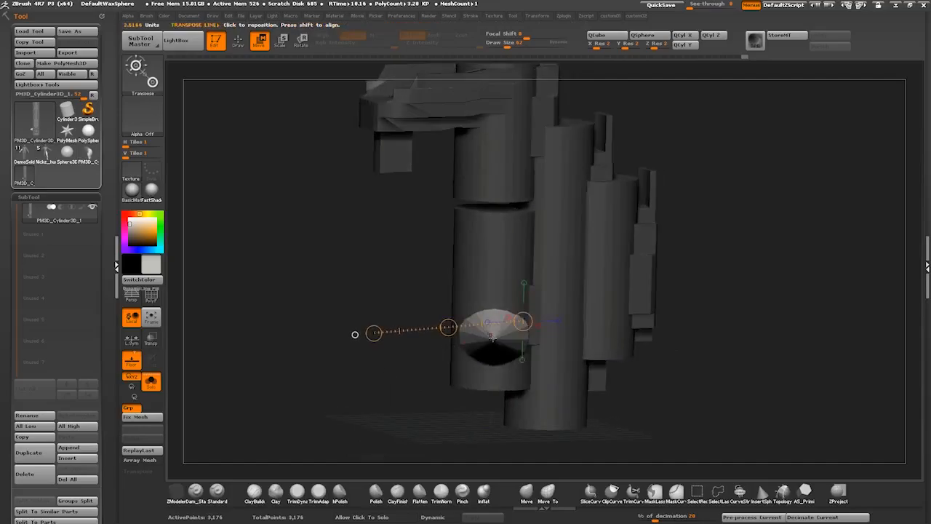
Lay a vertical transpose line up the cylinder from the cone and duplicate the cone three times along it.
drag(495, 311, 494, 253)
drag(495, 154, 497, 154)
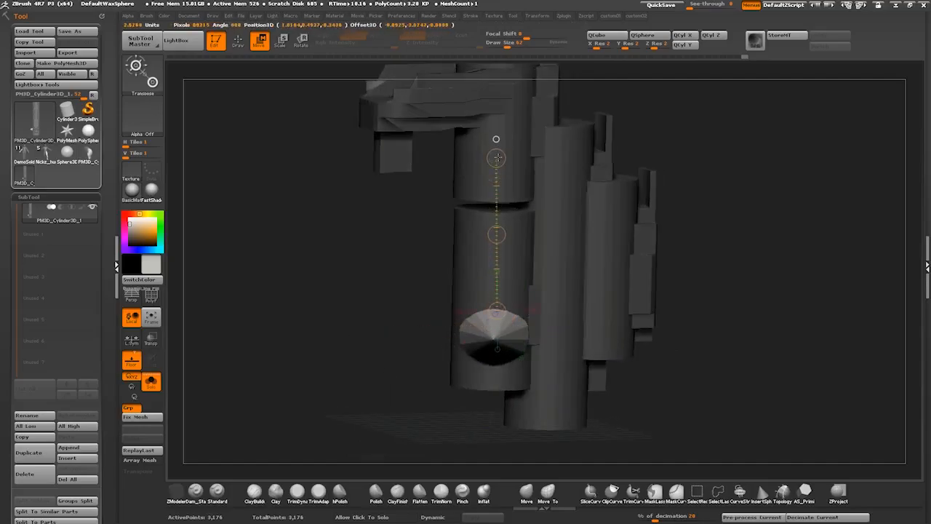
mouse_move(396, 304)
mouse_down()
mouse_move(335, 318)
mouse_move(424, 276)
mouse_up()
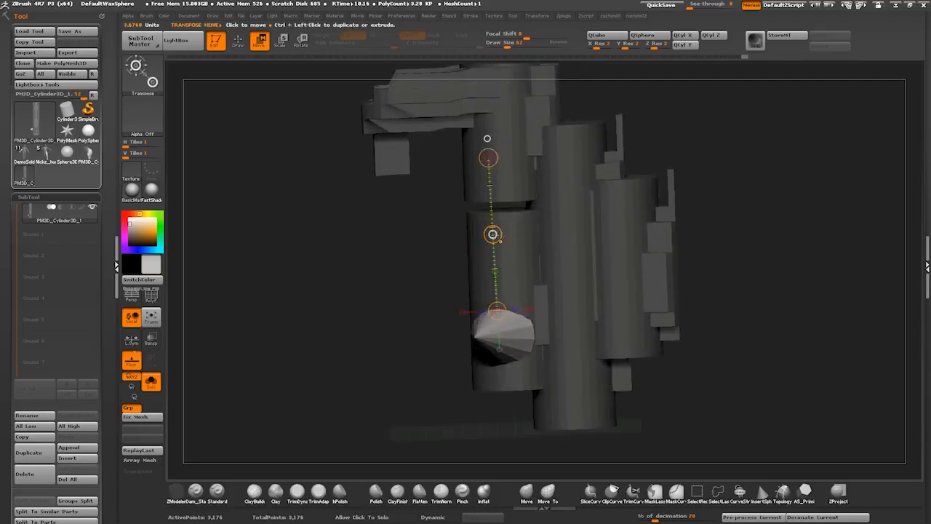
ctrl+drag(493, 234, 478, 161)
ctrl+drag(492, 234, 485, 141)
alt+drag(420, 245, 482, 227)
drag(409, 343, 345, 385)
mouse_move(387, 371)
mouse_down()
mouse_move(422, 370)
mouse_move(380, 373)
mouse_up()
key(f)
Turn on the polyframe display, undo the last cone duplicate and remake it as a subtractive copy with a white polygroup.
click(150, 295)
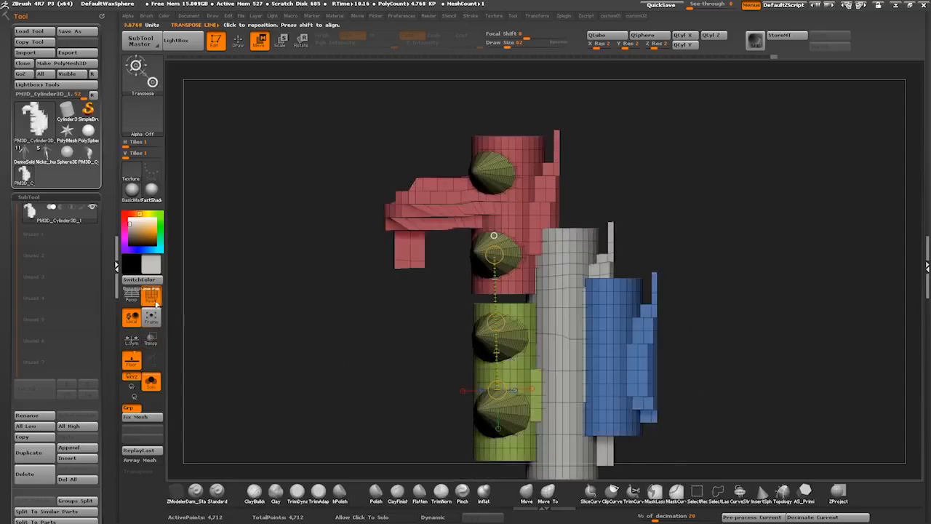
ctrl+click(456, 298)
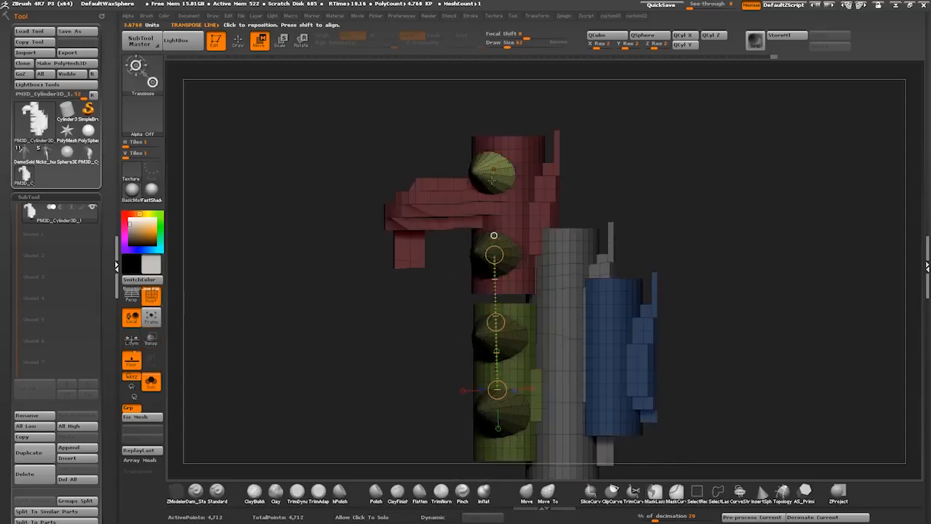
key(ctrl+z)
ctrl+drag(495, 323, 492, 243)
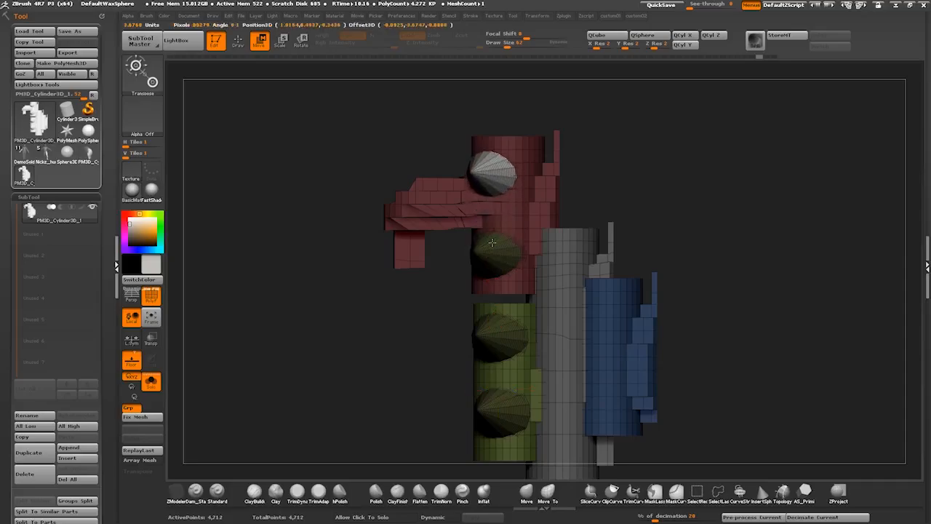
Clear the mask and DynaMesh the model to subtract the white cone from the upper cylinder.
drag(371, 341, 366, 345)
key(1)
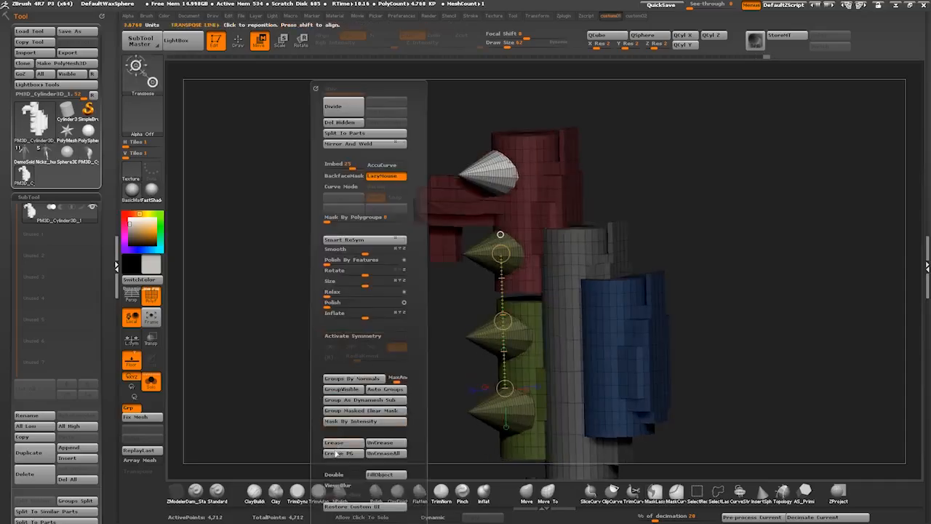
key(2)
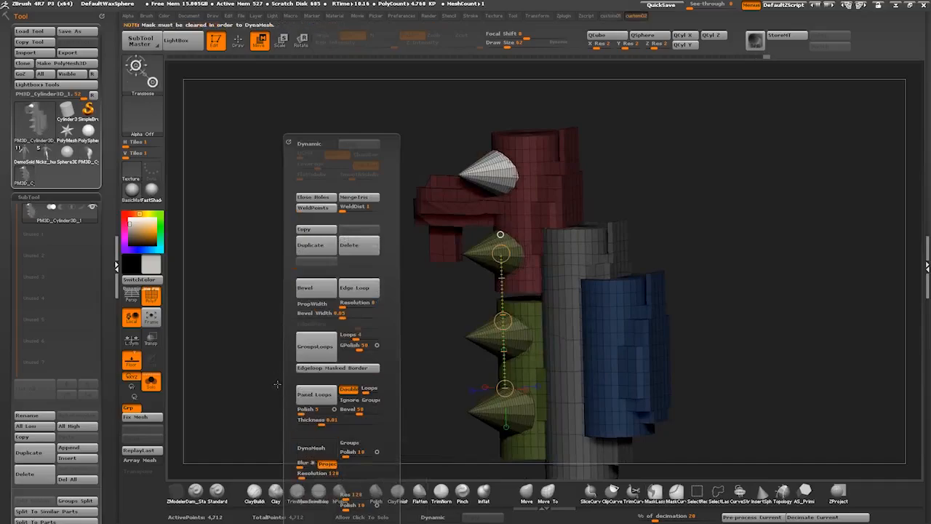
click(313, 449)
key(2)
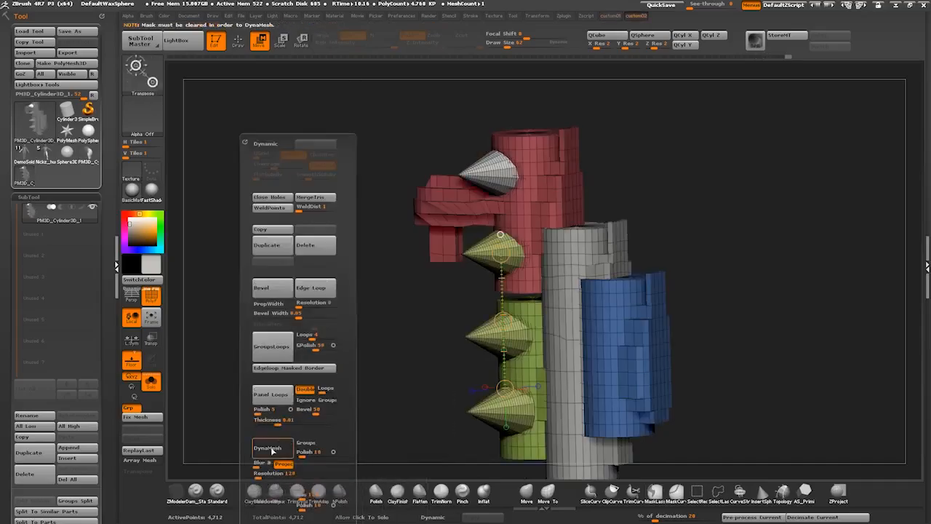
click(270, 449)
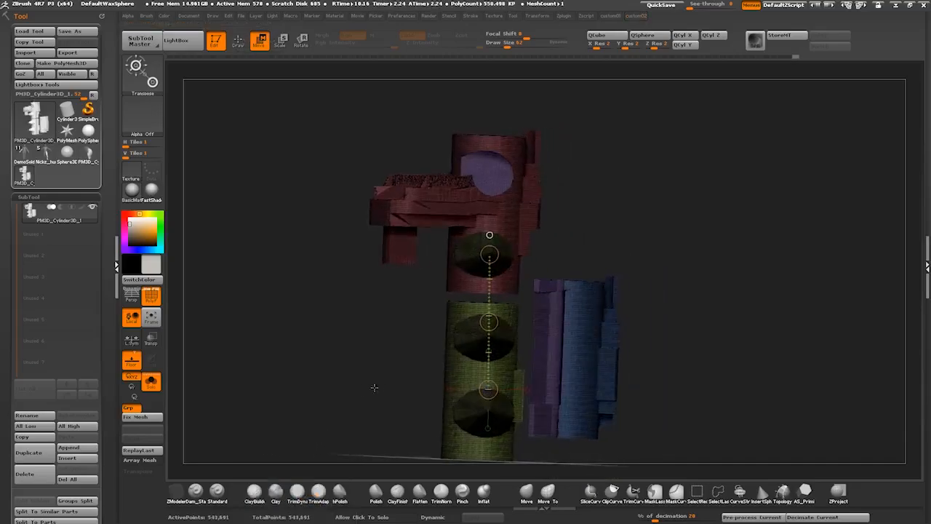
Turn off the polyframe display, return to Draw mode and inspect the cavity cut by the subtracted cone.
click(154, 299)
drag(328, 324, 244, 280)
key(q)
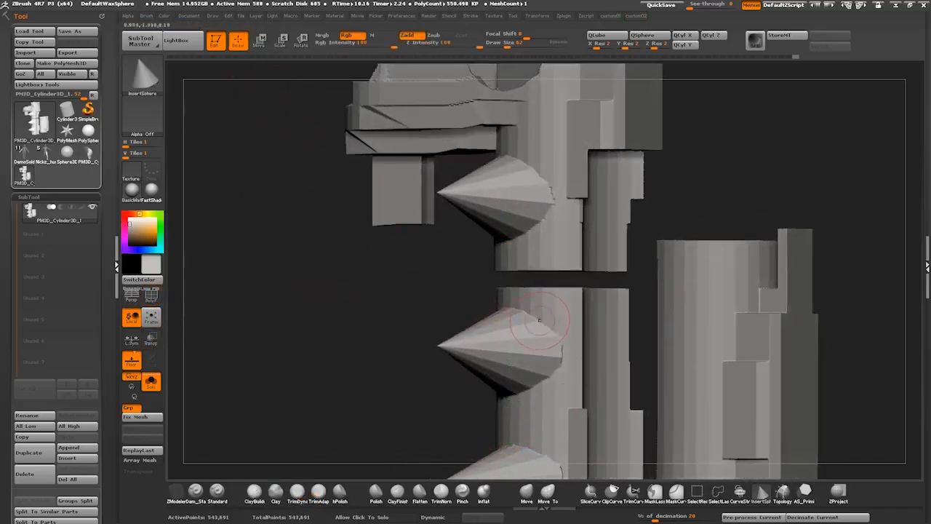
mouse_move(393, 266)
mouse_down()
mouse_move(366, 353)
mouse_move(368, 266)
mouse_move(341, 348)
mouse_move(365, 422)
mouse_move(349, 366)
mouse_move(357, 386)
mouse_up()
alt+drag(395, 426, 366, 364)
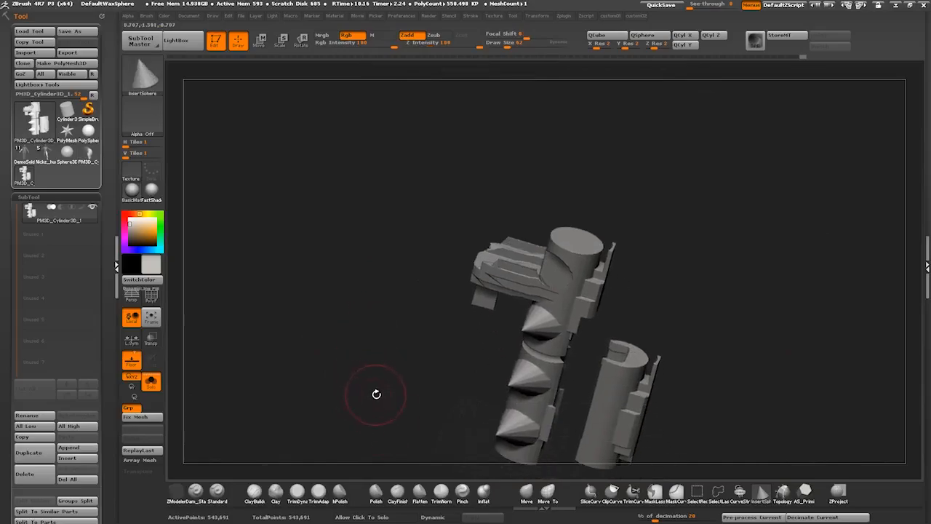
drag(379, 405, 374, 387)
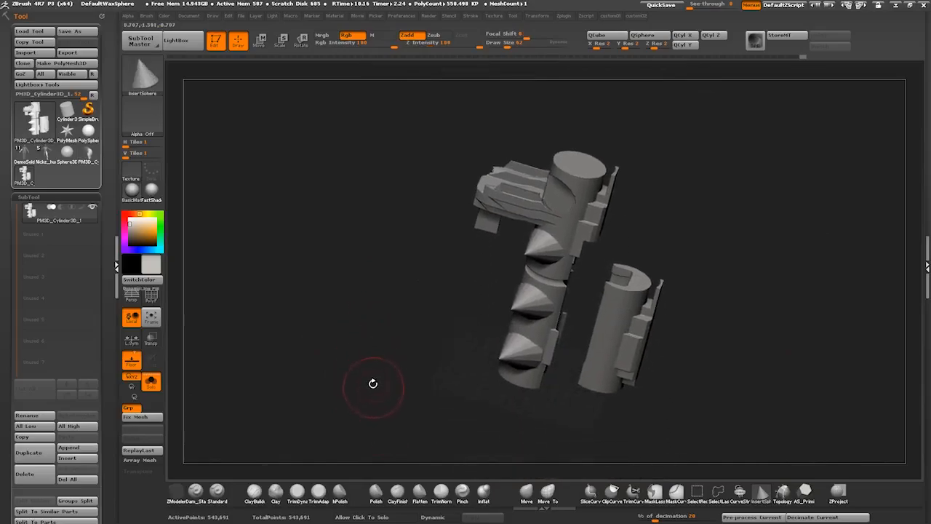